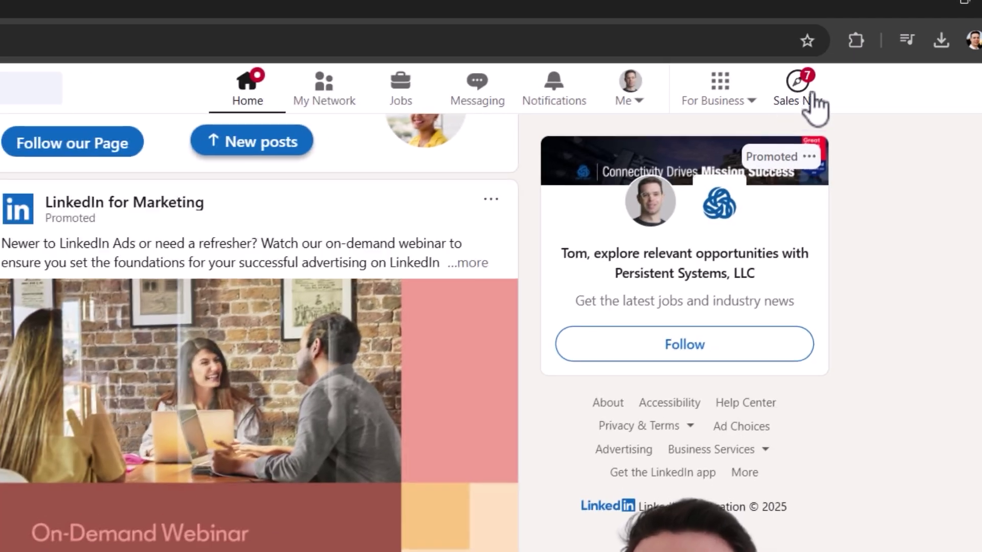
Go to LinkedIn advertising and open the Tamarind ad account found by searching 'tama'
{"action": "left_click", "coordinate": [788, 78]}
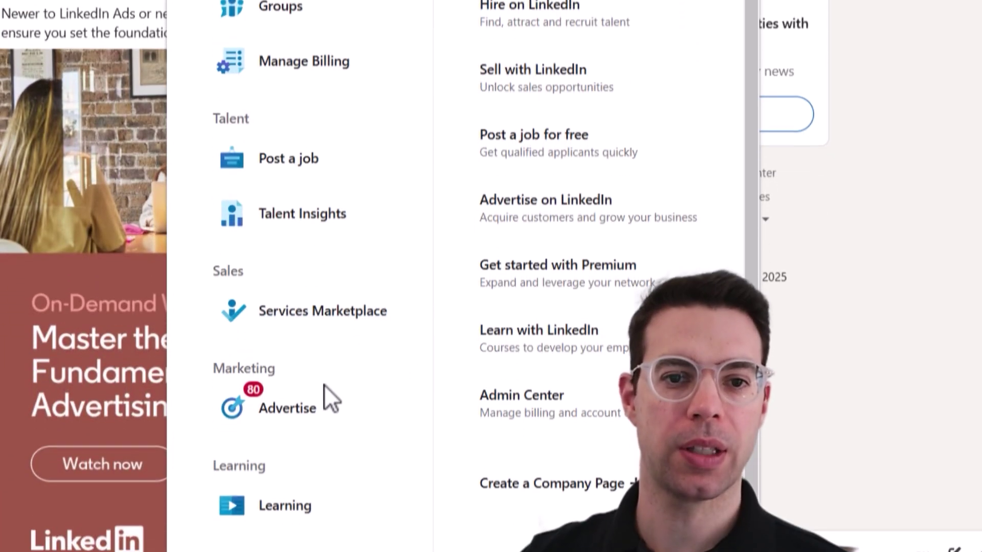
{"action": "left_click", "coordinate": [307, 406]}
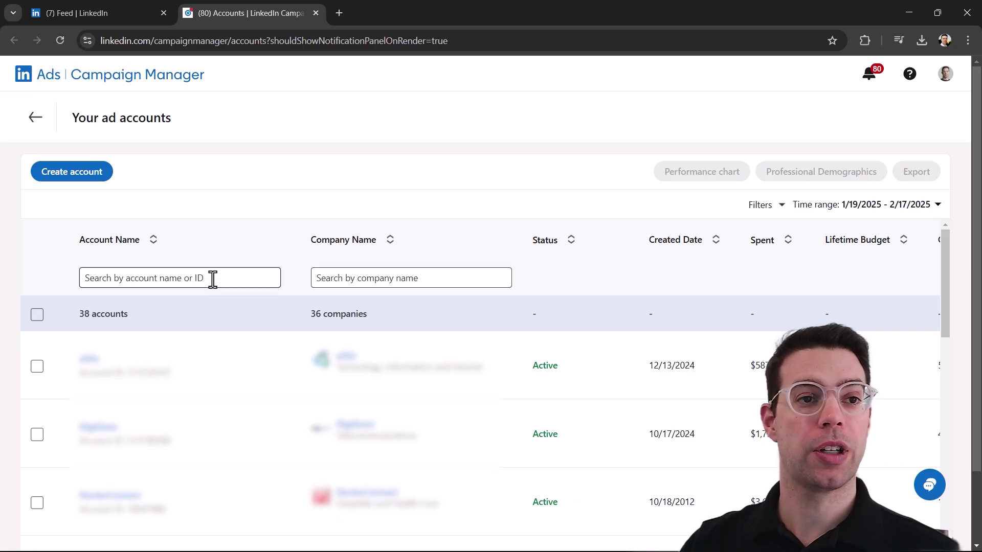
{"action": "type", "text": "tama"}
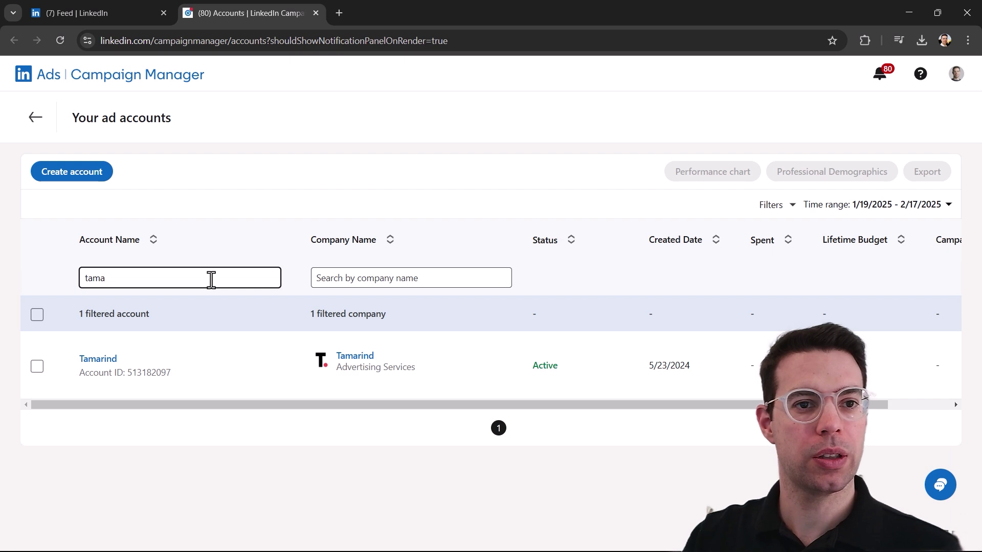
{"action": "left_click", "coordinate": [98, 359]}
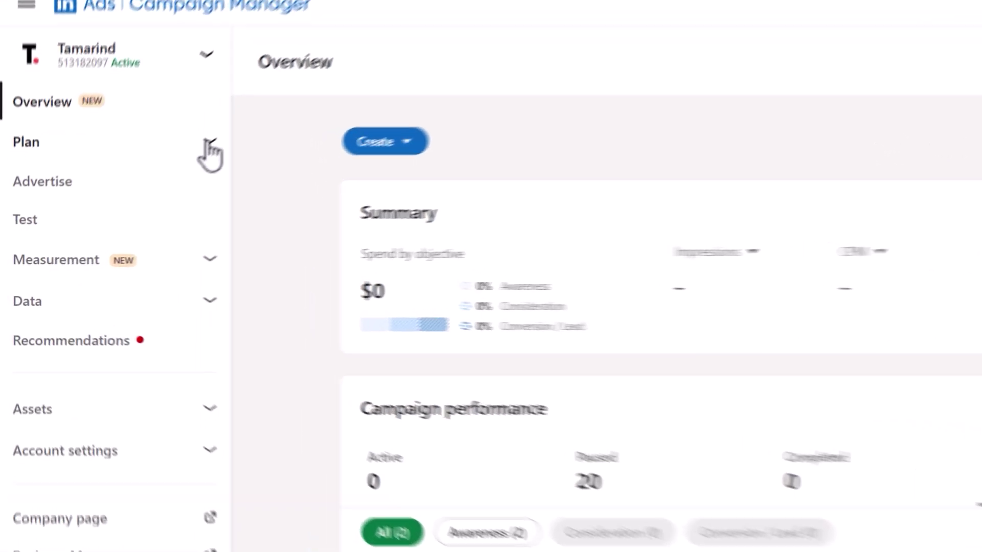
Open Plan > Audiences and show the Create audience options
{"action": "left_click", "coordinate": [27, 180]}
{"action": "left_click", "coordinate": [53, 183]}
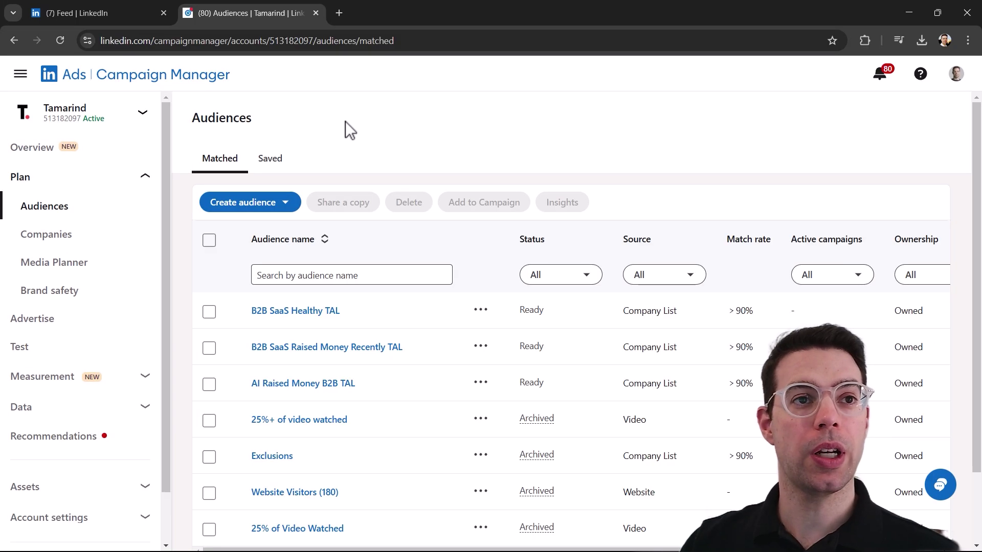
{"action": "left_click", "coordinate": [274, 202]}
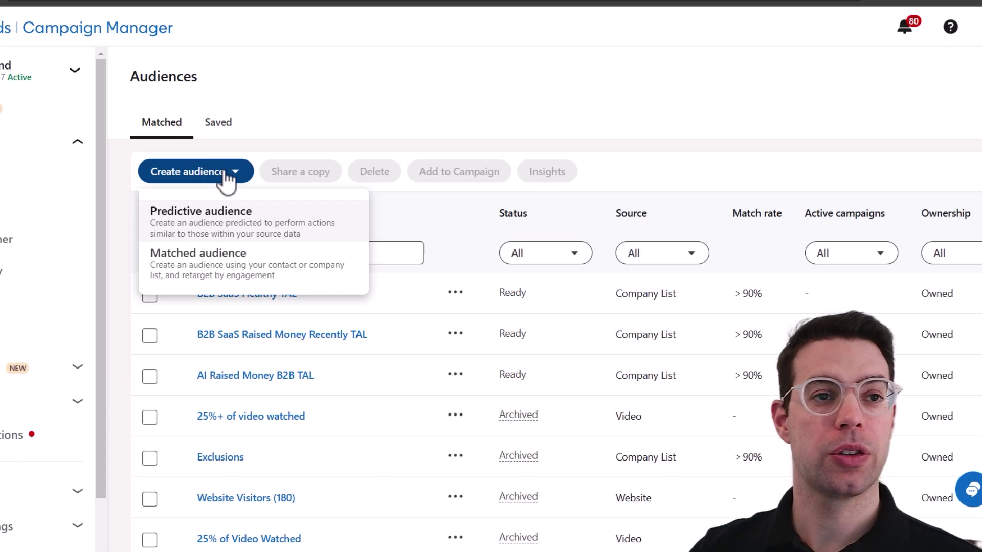
{"action": "left_click", "coordinate": [202, 266]}
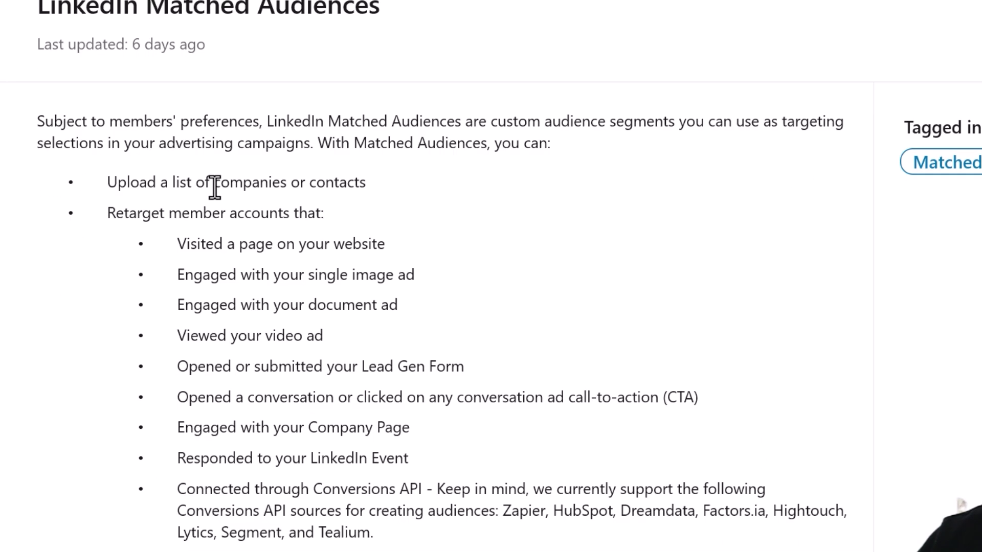
{"action": "left_click_drag", "start_coordinate": [214, 188], "coordinate": [367, 188]}
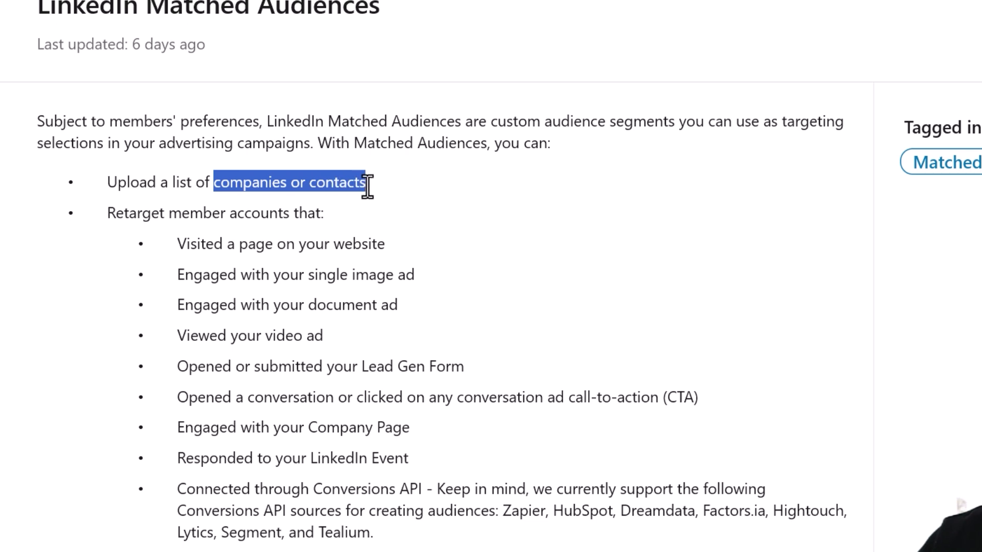
{"action": "left_click", "coordinate": [480, 231]}
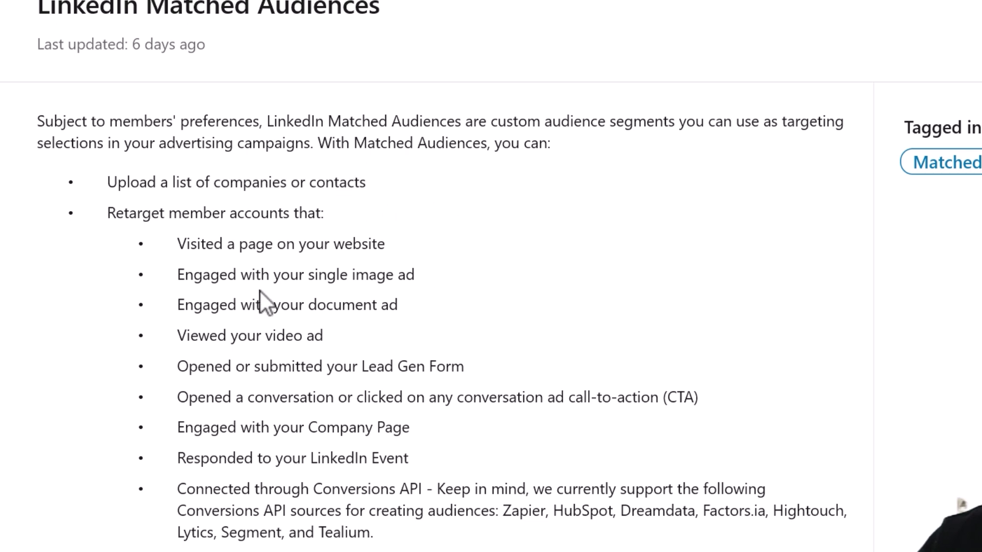
{"action": "left_click_drag", "start_coordinate": [196, 244], "coordinate": [394, 245]}
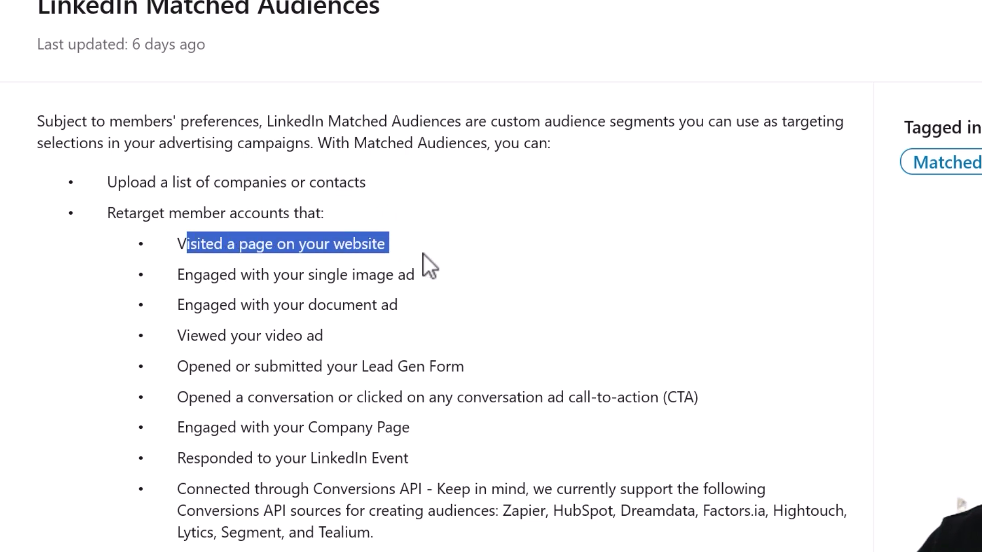
{"action": "left_click_drag", "start_coordinate": [290, 275], "coordinate": [345, 261]}
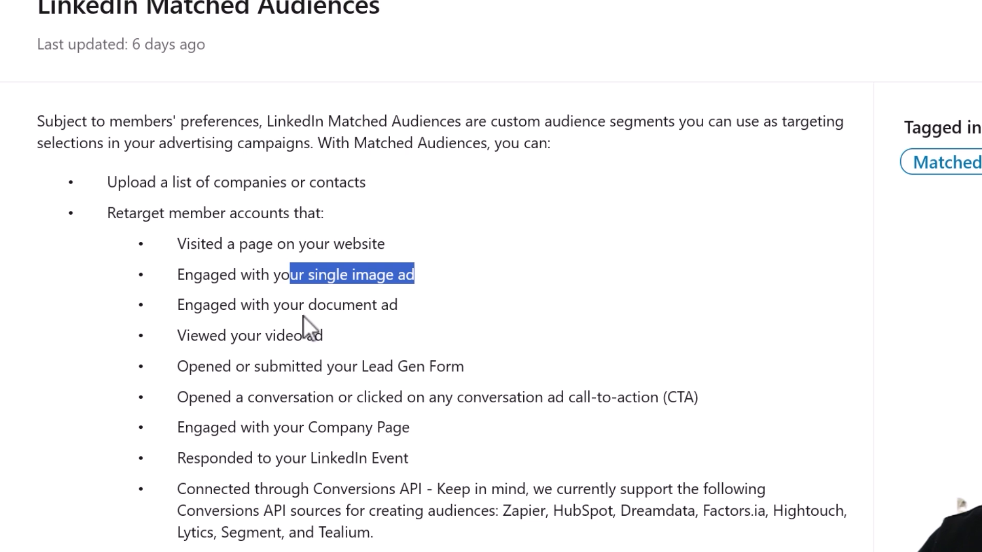
{"action": "left_click_drag", "start_coordinate": [304, 317], "coordinate": [372, 306]}
{"action": "left_click", "coordinate": [181, 338]}
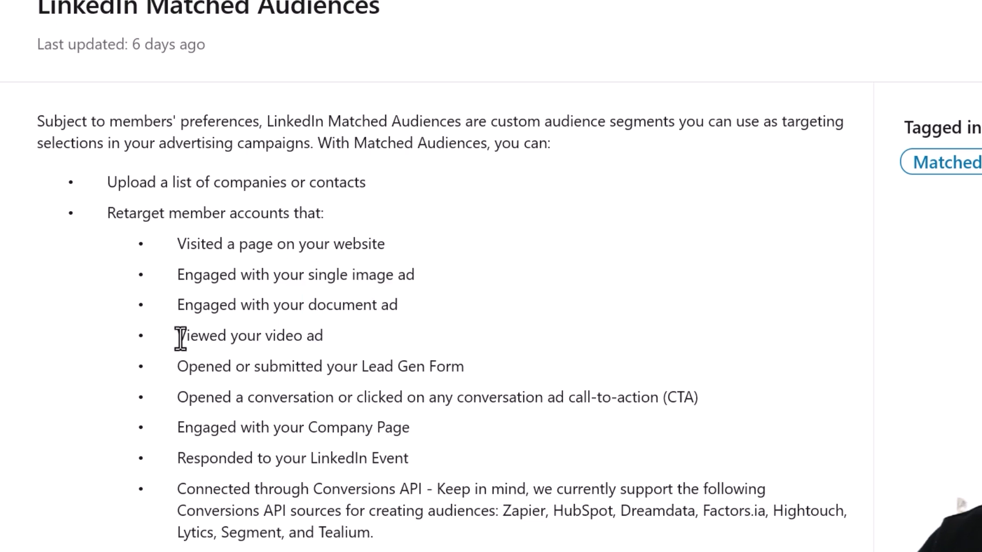
{"action": "left_click_drag", "start_coordinate": [307, 368], "coordinate": [424, 367]}
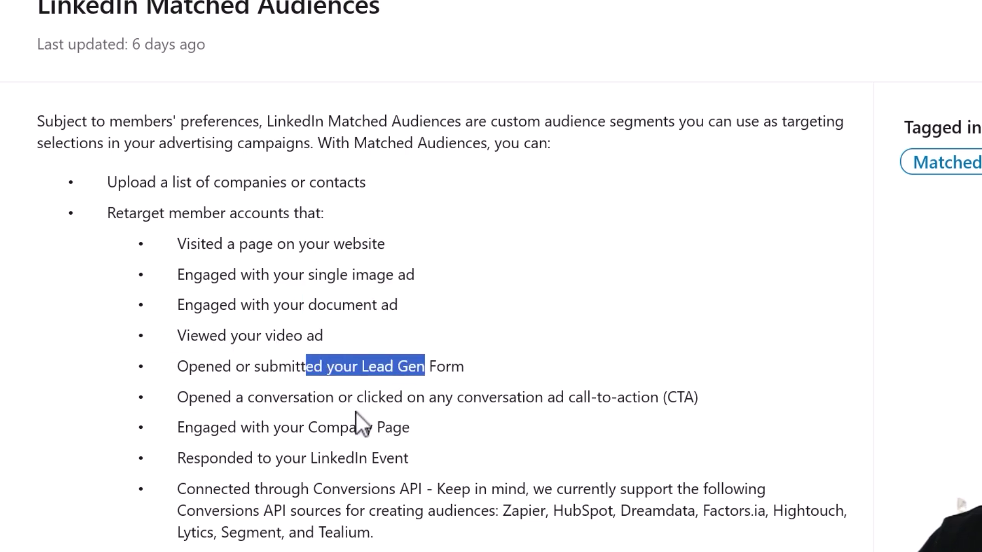
{"action": "left_click_drag", "start_coordinate": [318, 428], "coordinate": [373, 429]}
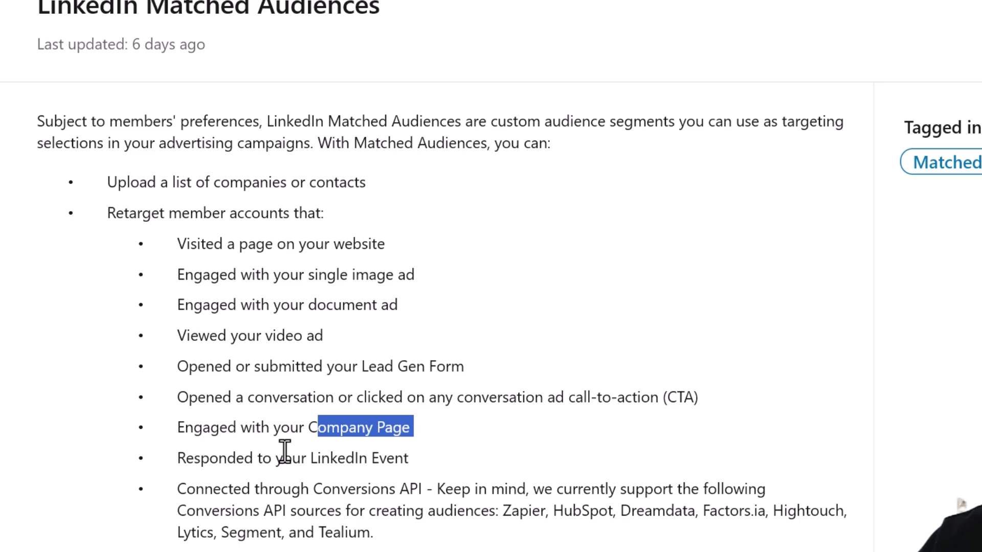
{"action": "left_click_drag", "start_coordinate": [299, 463], "coordinate": [411, 454]}
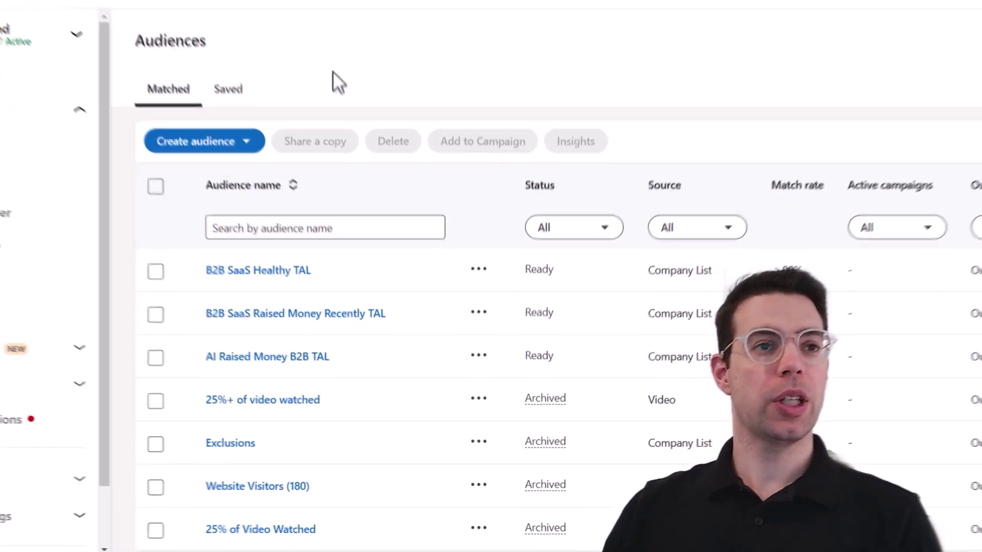
Choose Matched audience, then open the Insight Tag page from Data > Signals manager
{"action": "left_click", "coordinate": [226, 145]}
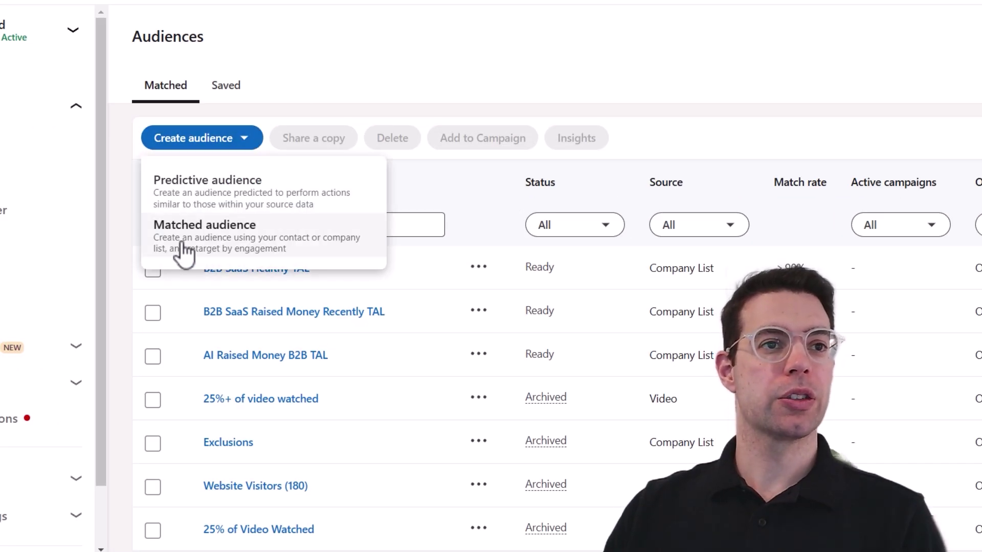
{"action": "left_click", "coordinate": [184, 251]}
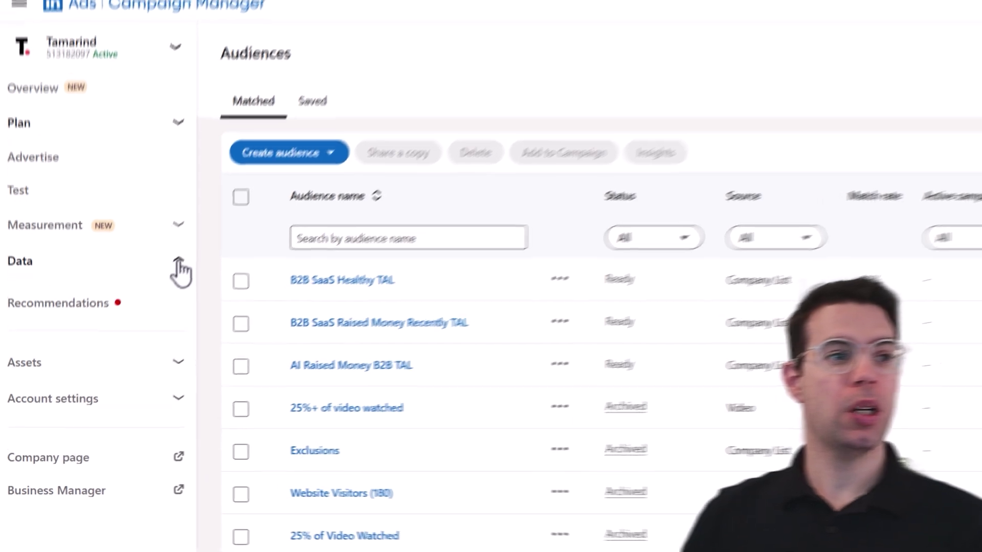
{"action": "left_click", "coordinate": [156, 294]}
{"action": "left_click", "coordinate": [81, 294]}
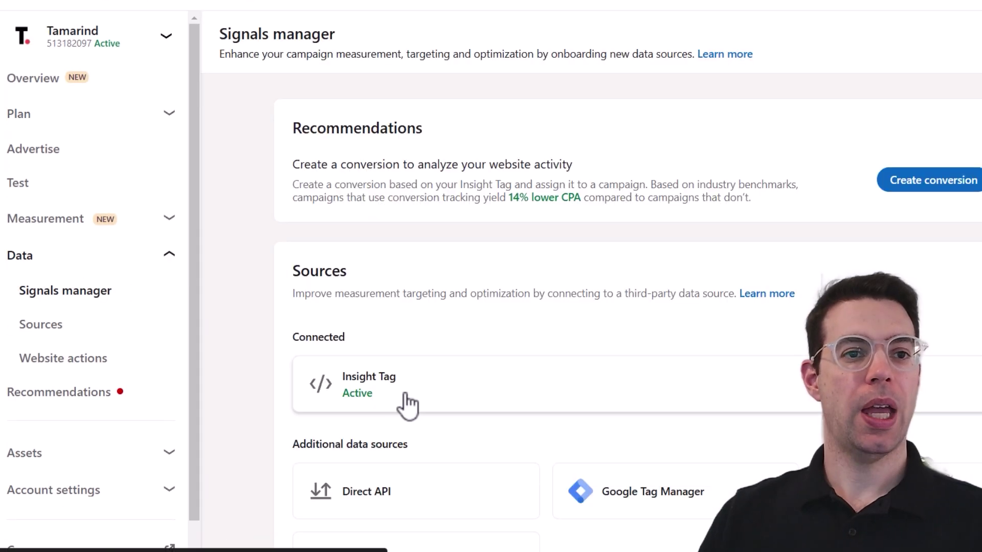
{"action": "left_click", "coordinate": [423, 402]}
{"action": "scroll", "coordinate": [424, 402], "scroll_direction": "down", "scroll_amount": 5}
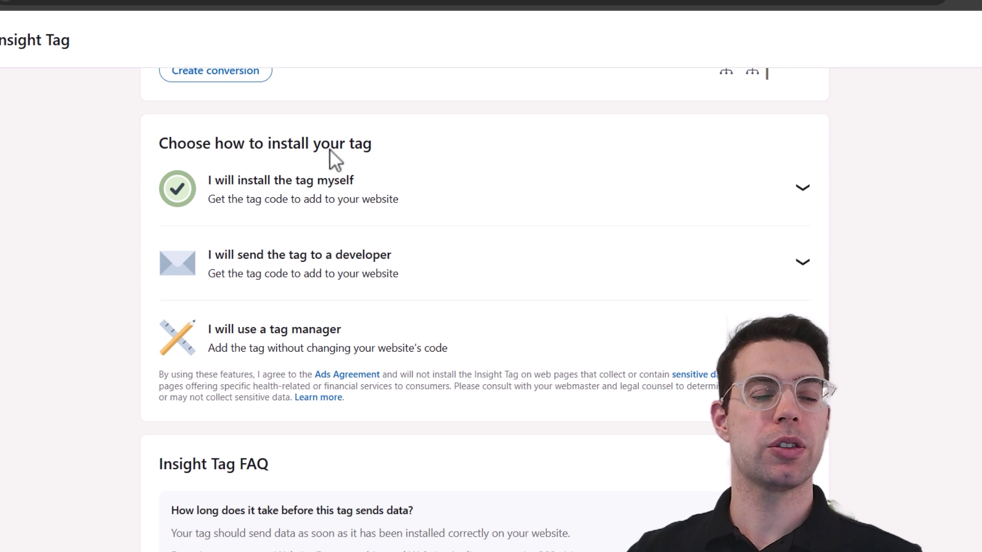
Accept the Insight Tag agreement and copy the tag code for self-installation
{"action": "left_click", "coordinate": [441, 271]}
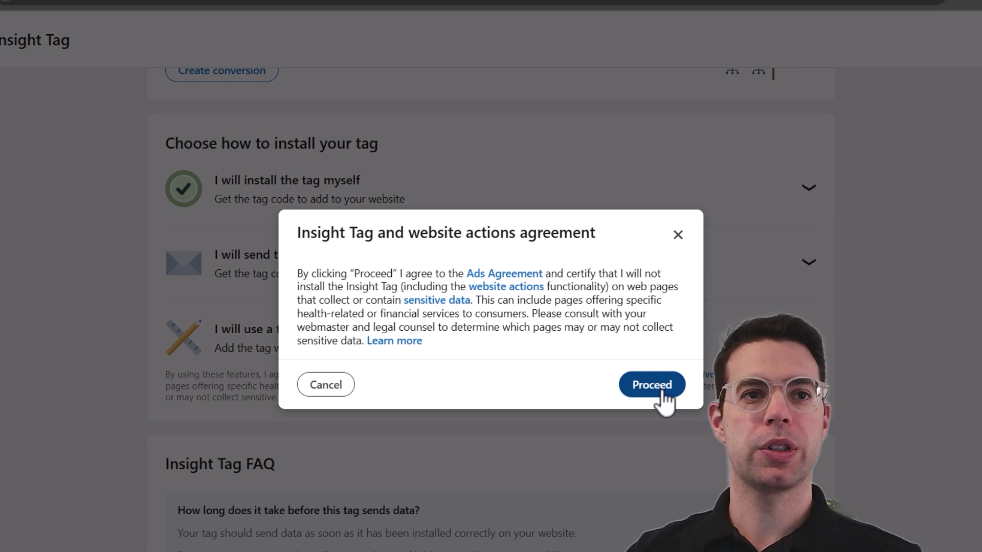
{"action": "left_click", "coordinate": [663, 394]}
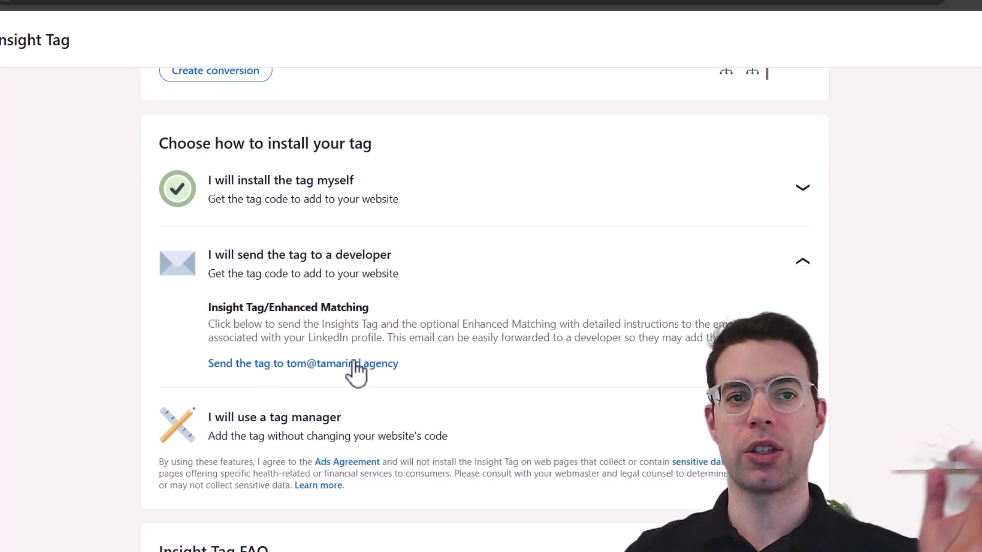
{"action": "left_click", "coordinate": [398, 214]}
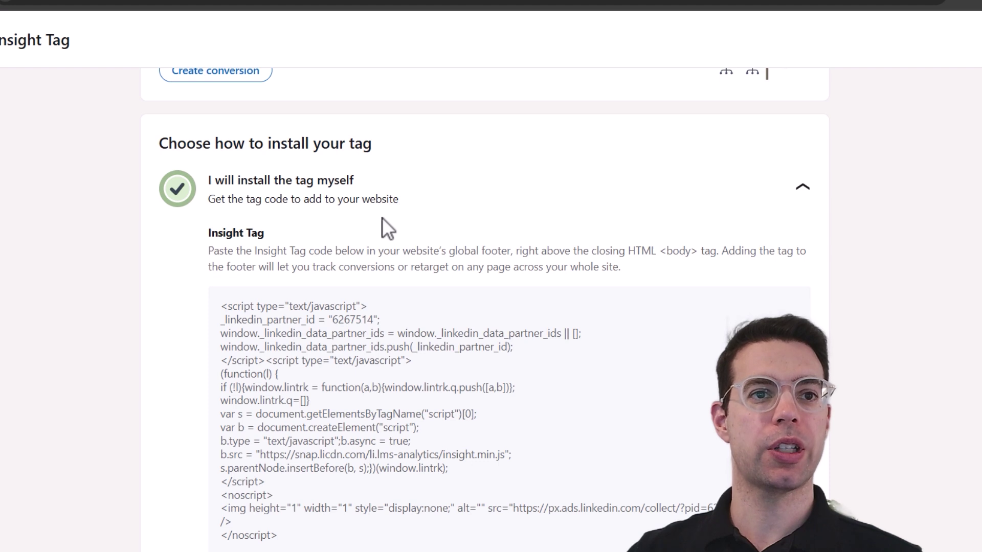
{"action": "scroll", "coordinate": [480, 337], "scroll_direction": "down", "scroll_amount": 2}
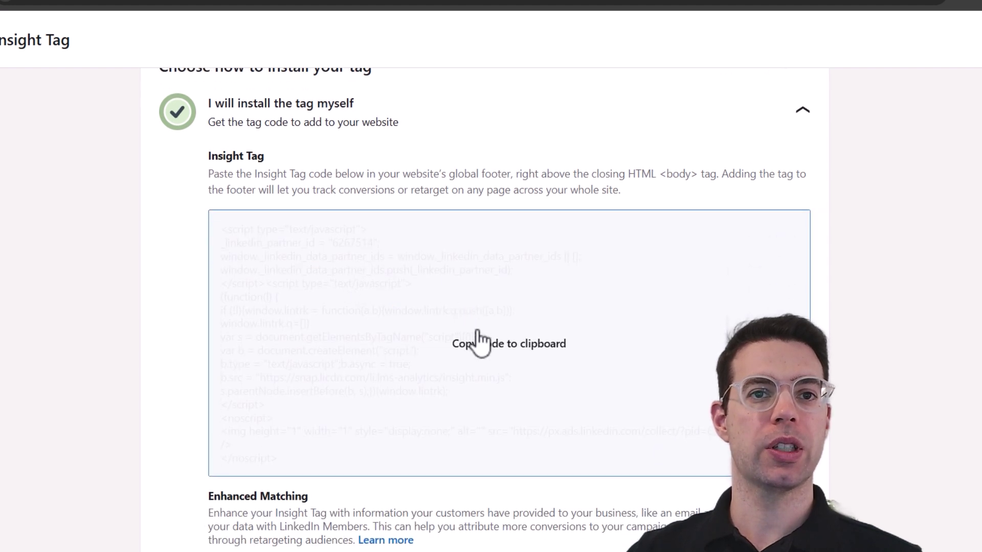
{"action": "left_click", "coordinate": [455, 364]}
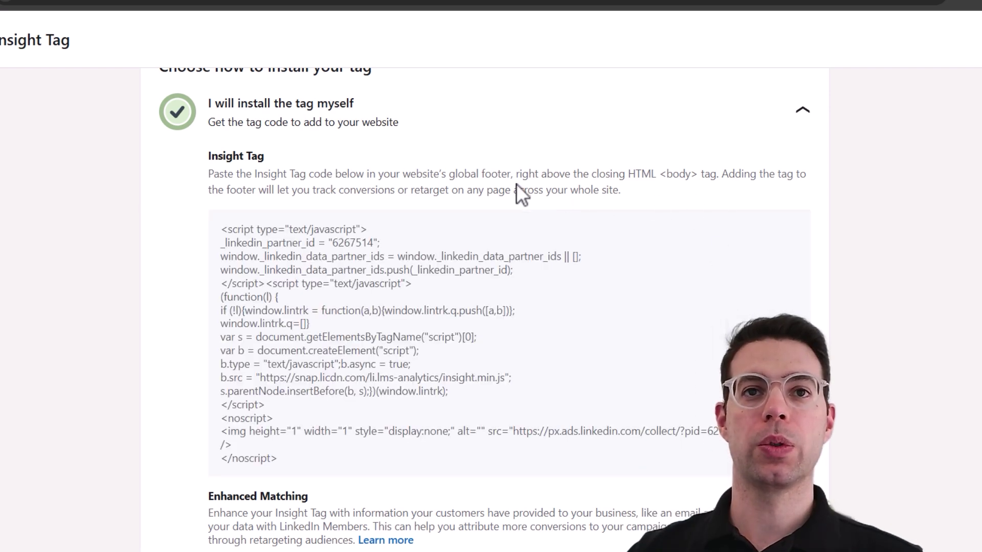
Reveal the partner ID and the tag manager installation option
{"action": "scroll", "coordinate": [230, 262], "scroll_direction": "down", "scroll_amount": 8}
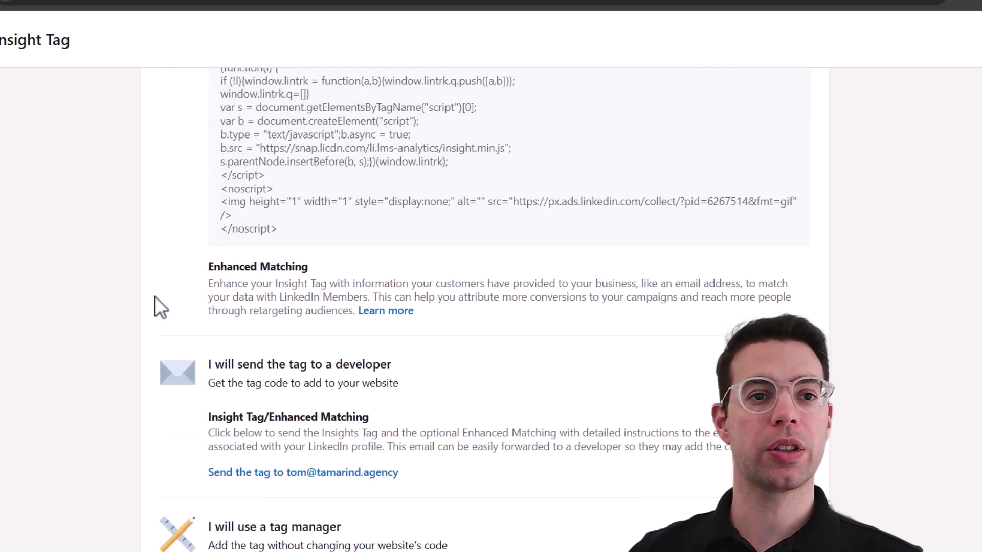
{"action": "scroll", "coordinate": [455, 230], "scroll_direction": "down", "scroll_amount": 3}
{"action": "left_click", "coordinate": [441, 231]}
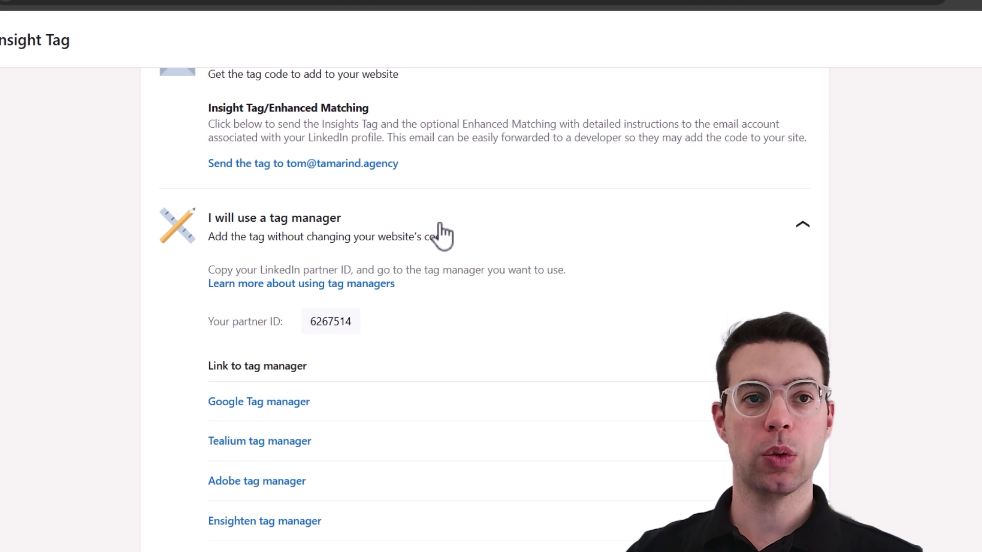
{"action": "scroll", "coordinate": [452, 254], "scroll_direction": "down", "scroll_amount": 2}
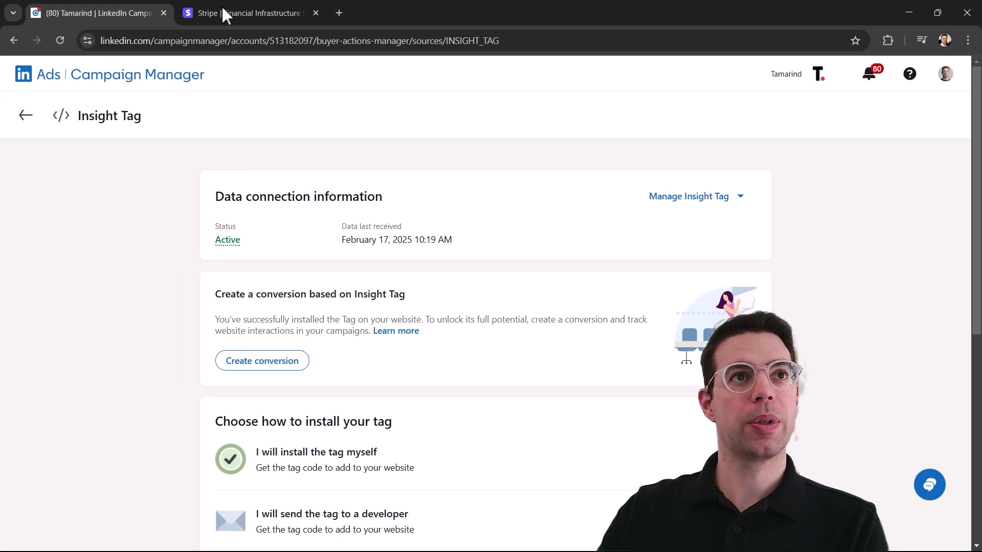
On the Stripe website, run the Insight Tag Checker and highlight the detected partner ID
{"action": "left_click", "coordinate": [228, 13]}
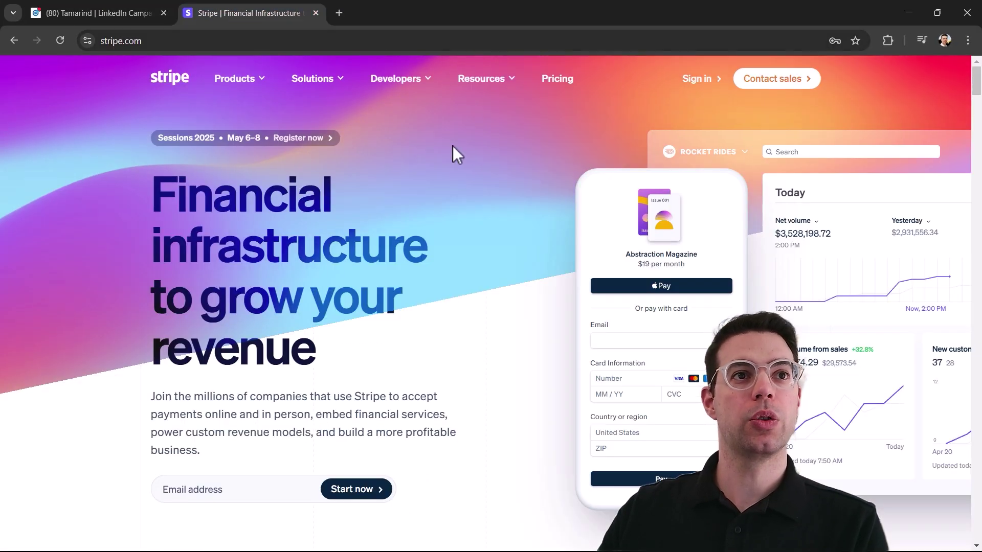
{"action": "left_click", "coordinate": [889, 40]}
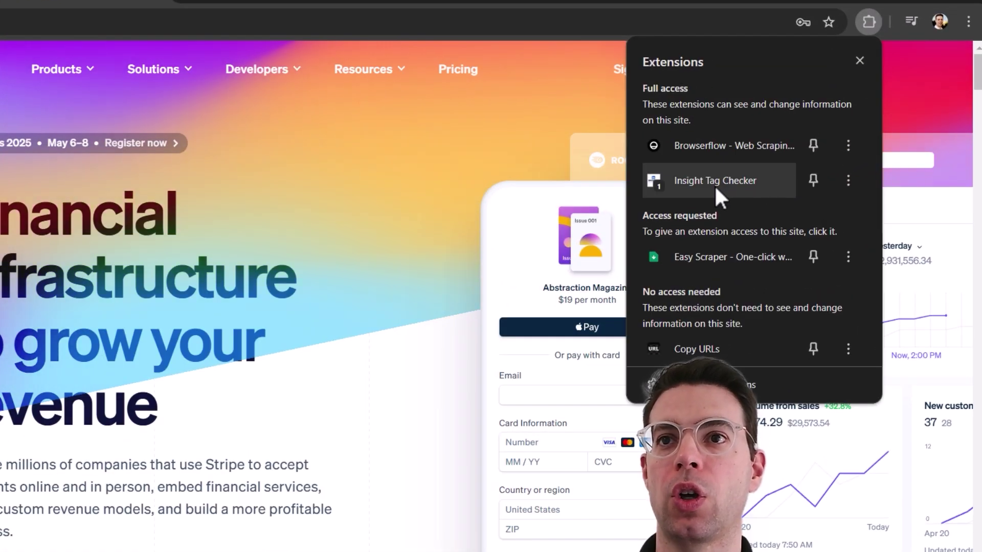
{"action": "left_click", "coordinate": [714, 185]}
{"action": "left_click", "coordinate": [618, 270]}
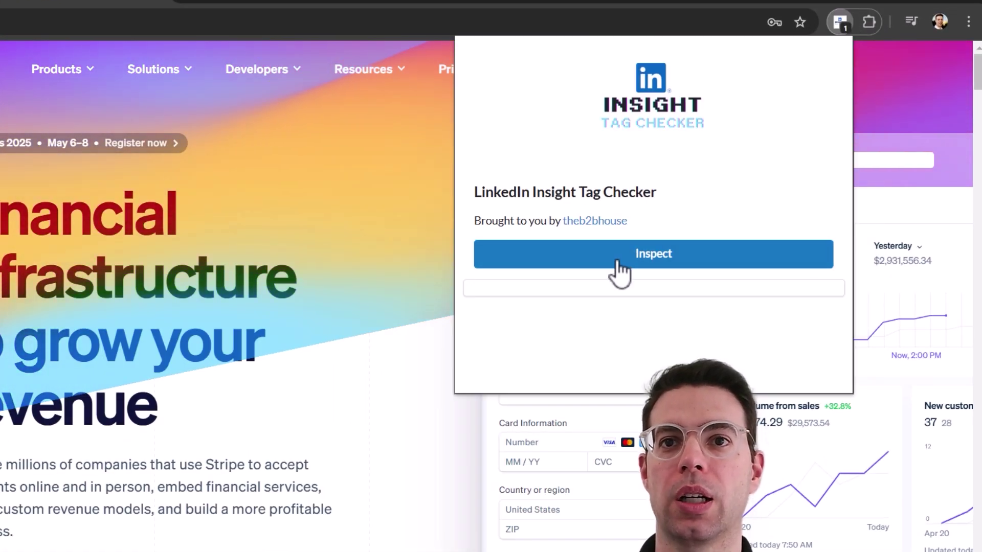
{"action": "left_click_drag", "start_coordinate": [606, 298], "coordinate": [565, 296]}
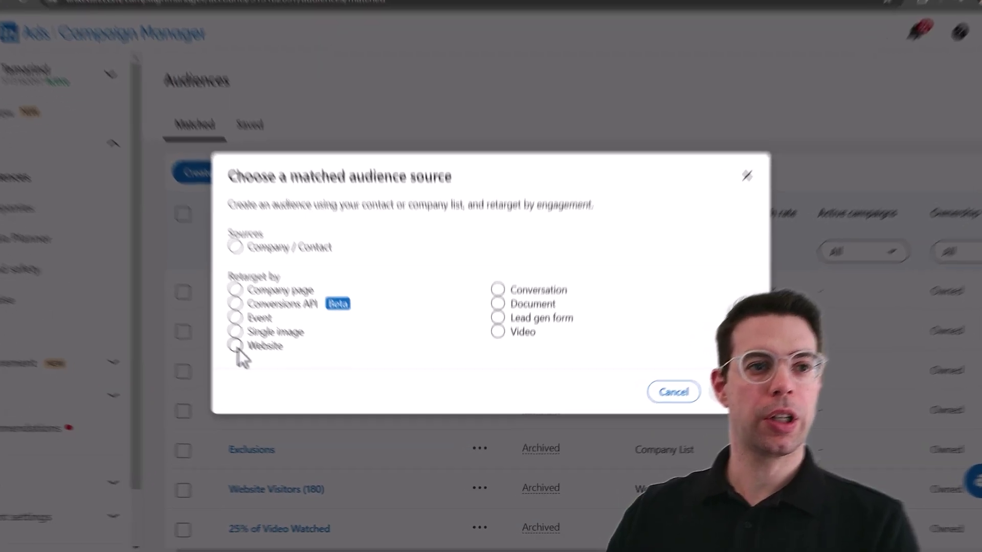
Choose Website as the audience source and set the engagement window to 30 days
{"action": "left_click", "coordinate": [257, 361]}
{"action": "left_click", "coordinate": [744, 379]}
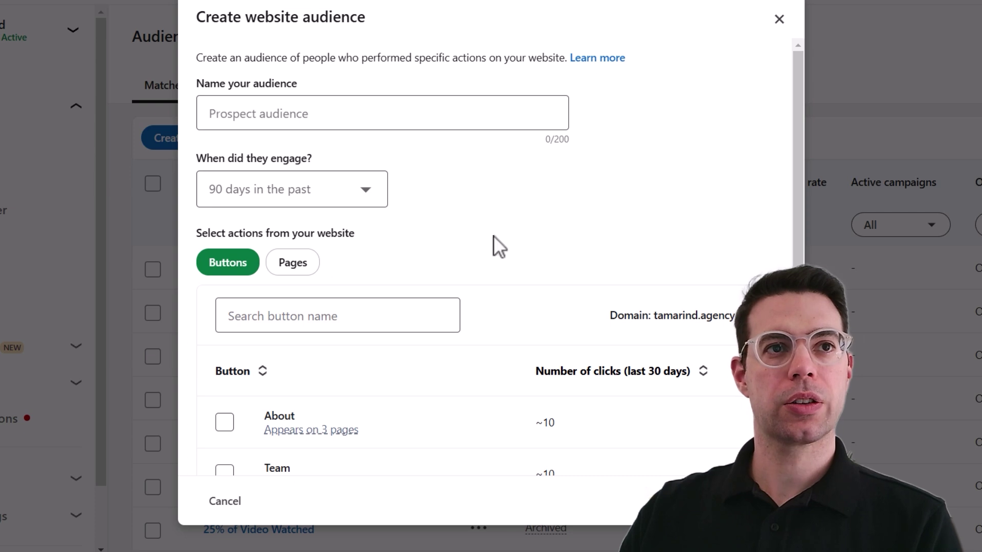
{"action": "left_click", "coordinate": [381, 201]}
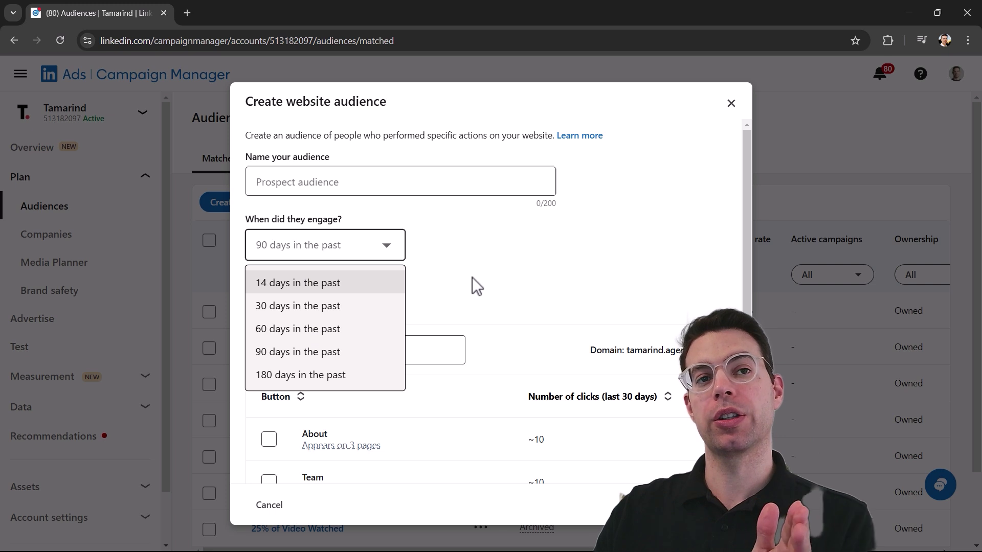
{"action": "left_click", "coordinate": [472, 277]}
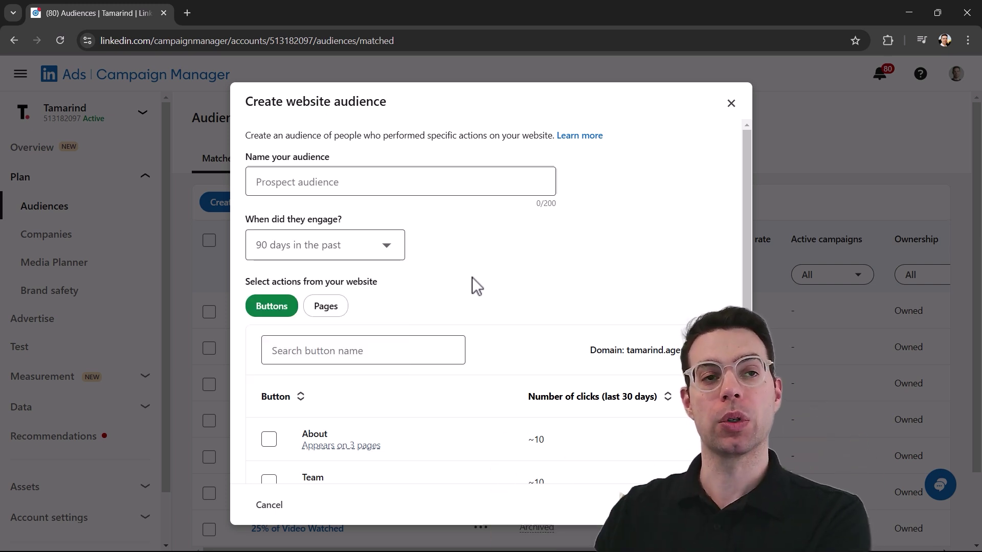
{"action": "left_click", "coordinate": [361, 245]}
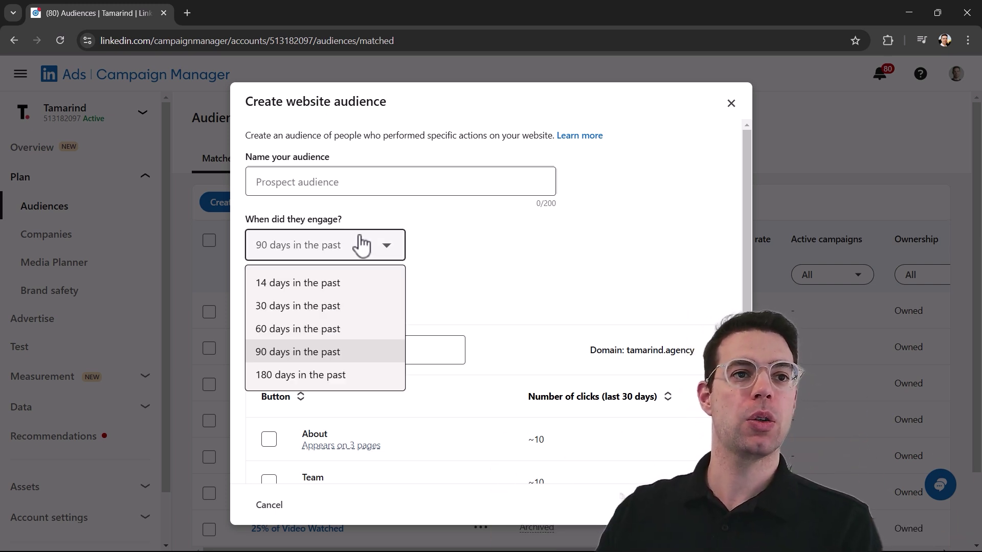
{"action": "left_click", "coordinate": [338, 307]}
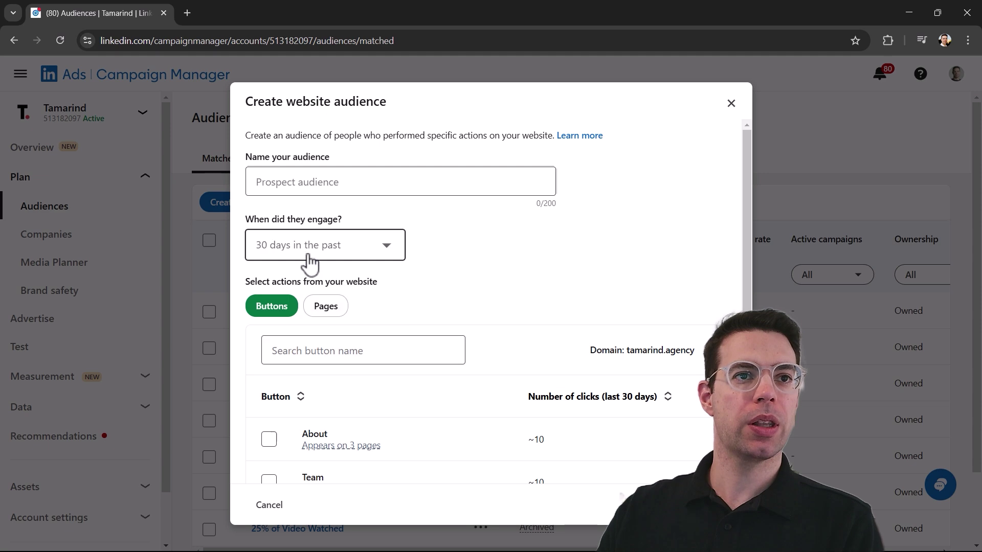
Browse the tracked website pages and buttons lists in the audience form
{"action": "left_click", "coordinate": [325, 307]}
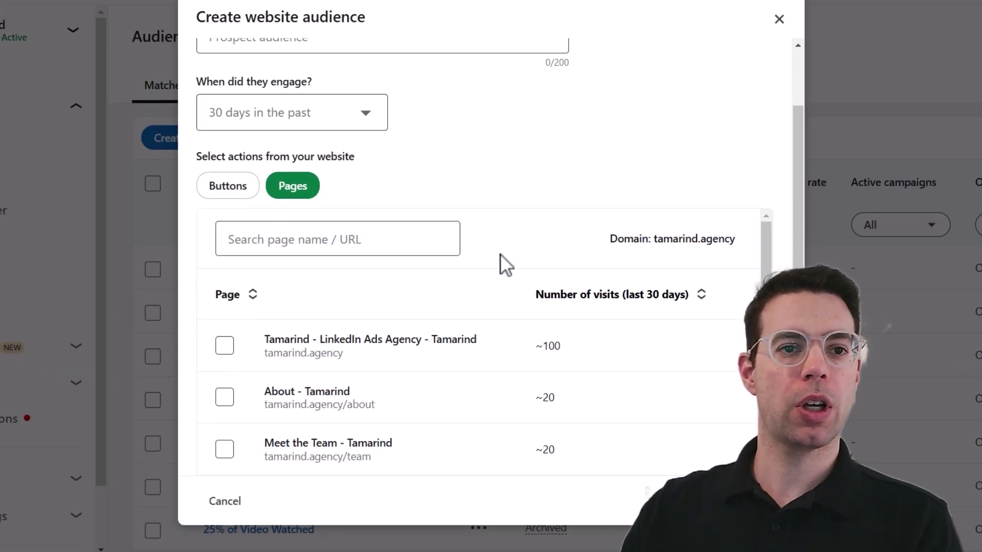
{"action": "scroll", "coordinate": [507, 317], "scroll_direction": "down", "scroll_amount": 5}
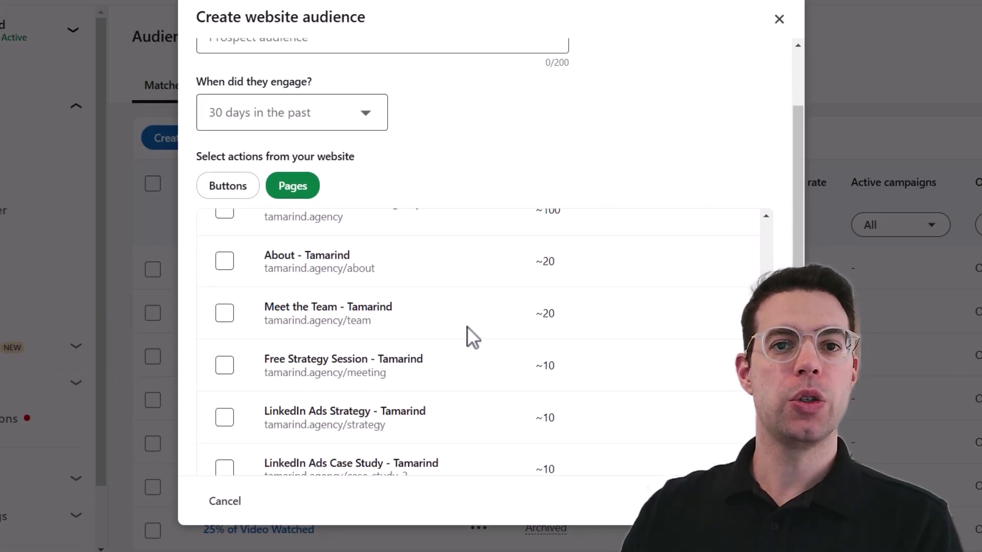
{"action": "scroll", "coordinate": [469, 317], "scroll_direction": "up", "scroll_amount": 5}
{"action": "left_click", "coordinate": [231, 185]}
{"action": "left_click", "coordinate": [296, 188]}
{"action": "scroll", "coordinate": [435, 205], "scroll_direction": "down", "scroll_amount": 2}
{"action": "scroll", "coordinate": [512, 317], "scroll_direction": "down", "scroll_amount": 4}
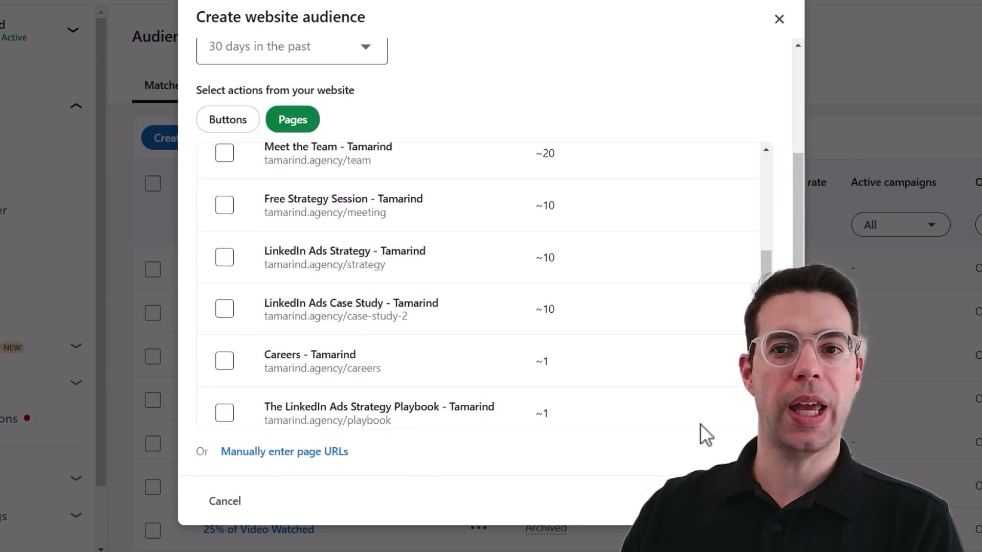
Manually enter a URL rule for tamarind.agency using the Contains match type
{"action": "left_click", "coordinate": [296, 454]}
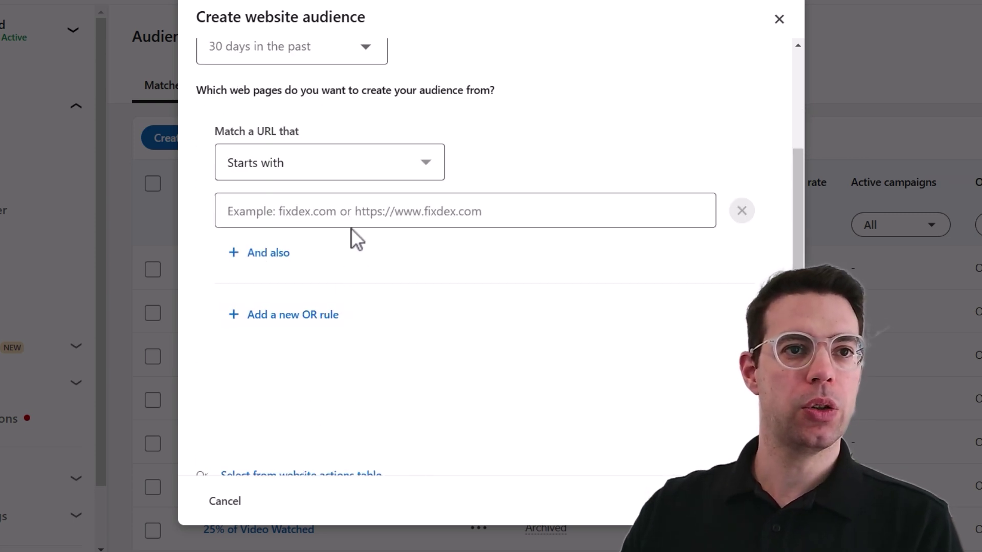
{"action": "left_click", "coordinate": [345, 211]}
{"action": "type", "text": "tamarind.agency"}
{"action": "left_click", "coordinate": [463, 231]}
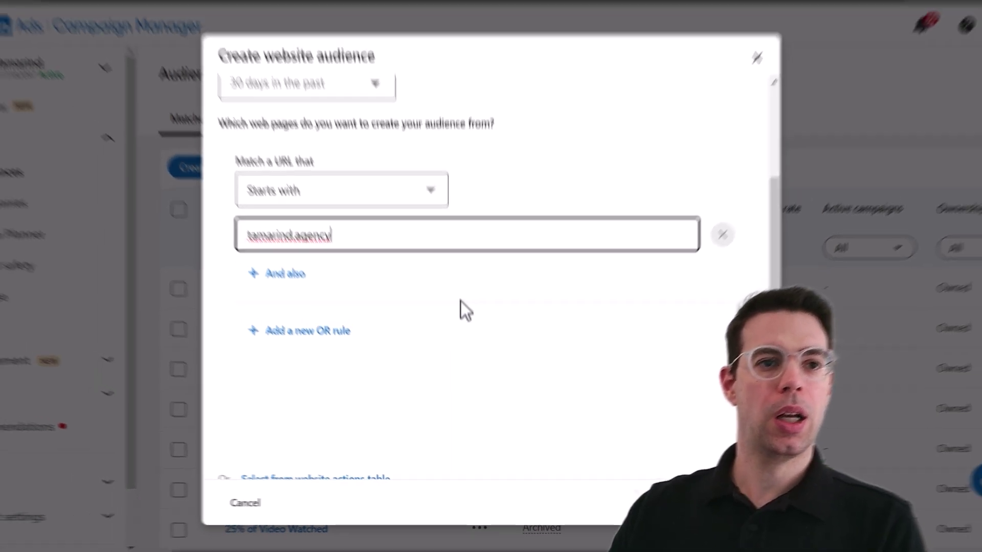
{"action": "scroll", "coordinate": [457, 320], "scroll_direction": "down", "scroll_amount": 1}
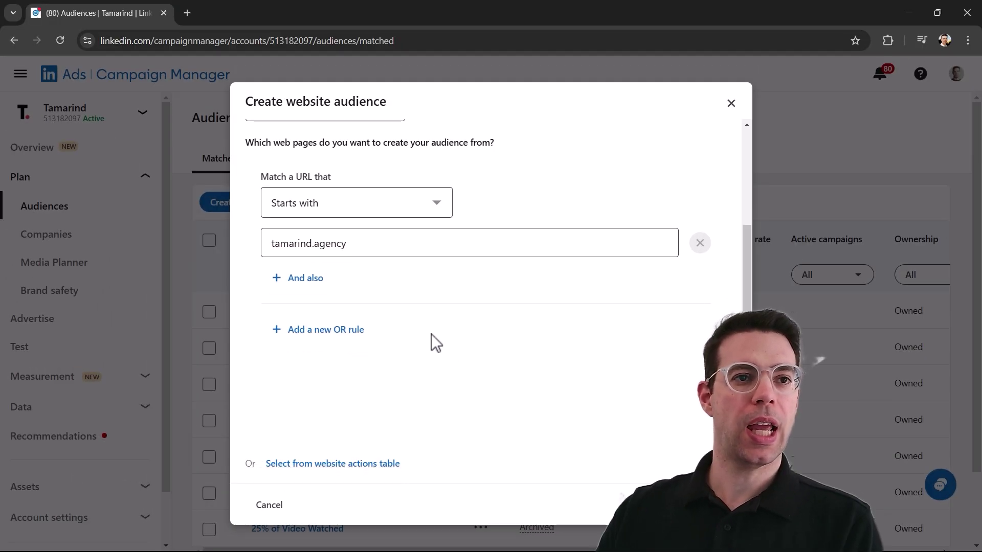
{"action": "left_click", "coordinate": [302, 216]}
{"action": "left_click", "coordinate": [301, 265]}
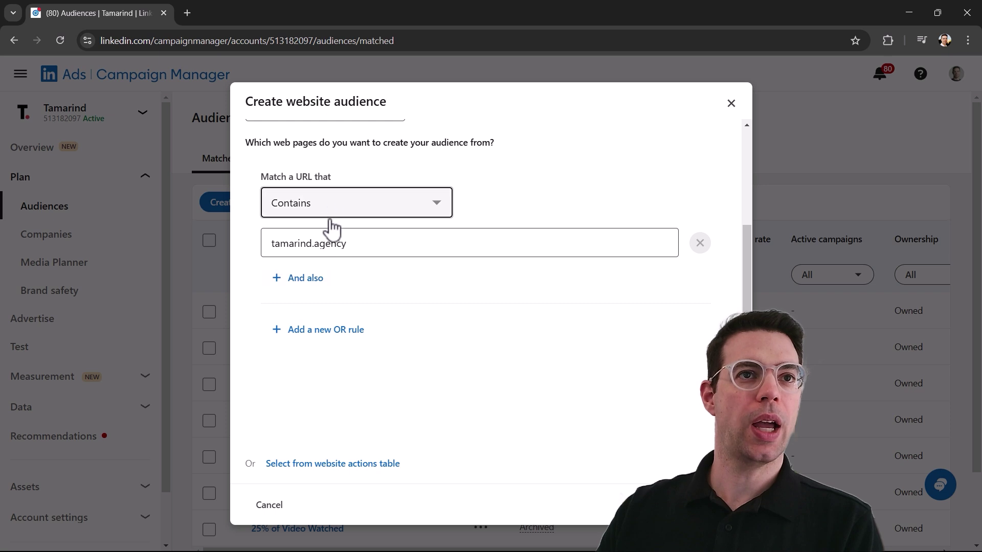
{"action": "scroll", "coordinate": [338, 245], "scroll_direction": "up", "scroll_amount": 3}
{"action": "left_click_drag", "start_coordinate": [361, 314], "coordinate": [262, 314]}
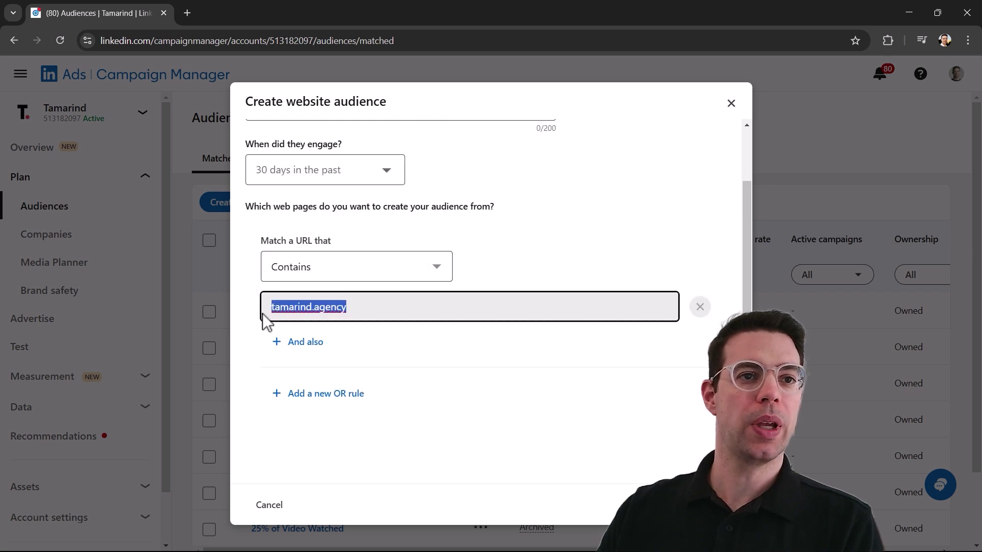
{"action": "left_click", "coordinate": [394, 327]}
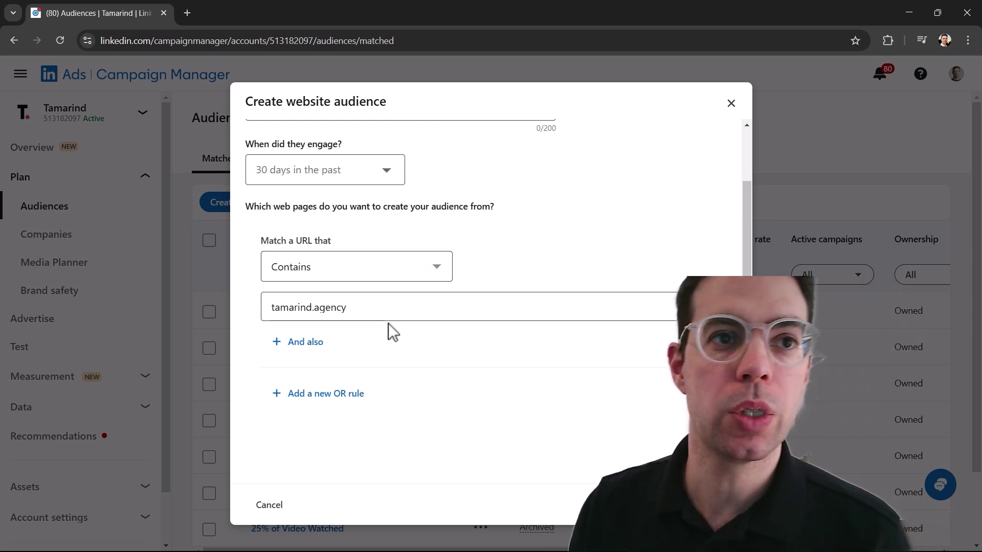
{"action": "scroll", "coordinate": [450, 317], "scroll_direction": "down", "scroll_amount": 3}
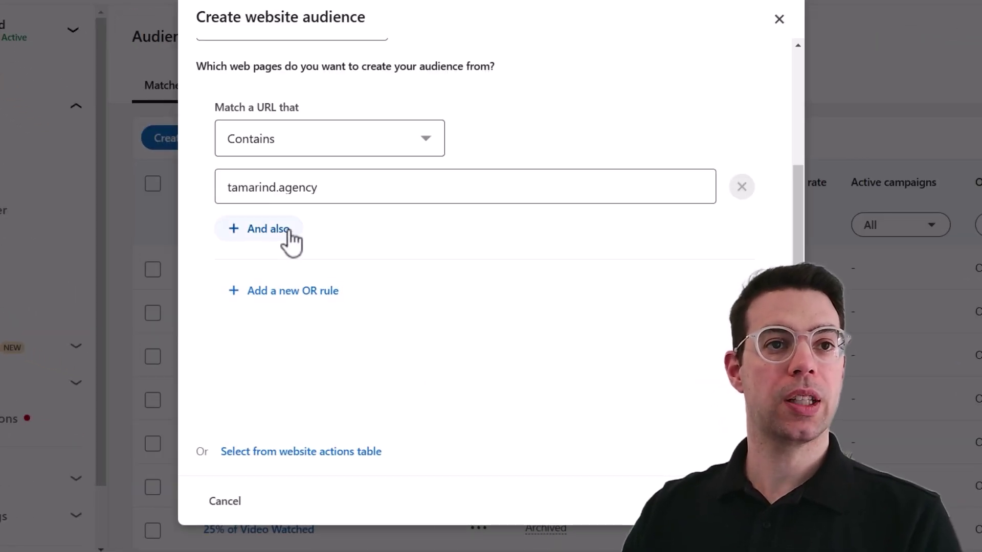
Add an And also condition containing /services/, keeping Contains as the match type
{"action": "left_click", "coordinate": [287, 230]}
{"action": "left_click_drag", "start_coordinate": [394, 189], "coordinate": [225, 189]}
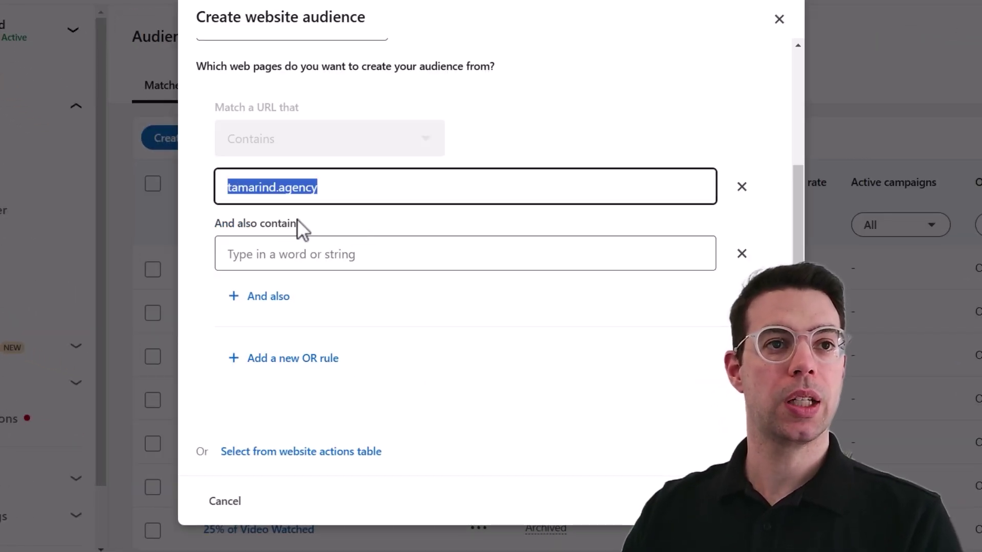
{"action": "left_click", "coordinate": [303, 248]}
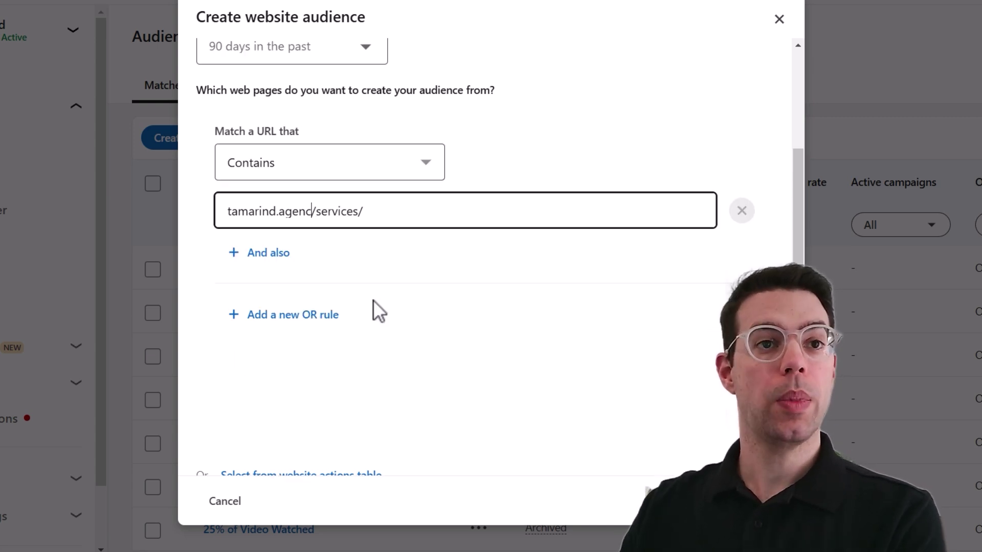
{"action": "key", "text": "BackSpace"}
{"action": "key", "text": "BackSpace"}
{"action": "key", "text": "BackSpace"}
{"action": "key", "text": "BackSpace"}
{"action": "key", "text": "BackSpace"}
{"action": "key", "text": "BackSpace"}
{"action": "key", "text": "BackSpace"}
{"action": "key", "text": "BackSpace"}
{"action": "key", "text": "BackSpace"}
{"action": "key", "text": "BackSpace"}
{"action": "key", "text": "BackSpace"}
{"action": "key", "text": "BackSpace"}
{"action": "key", "text": "BackSpace"}
{"action": "key", "text": "BackSpace"}
{"action": "key", "text": "BackSpace"}
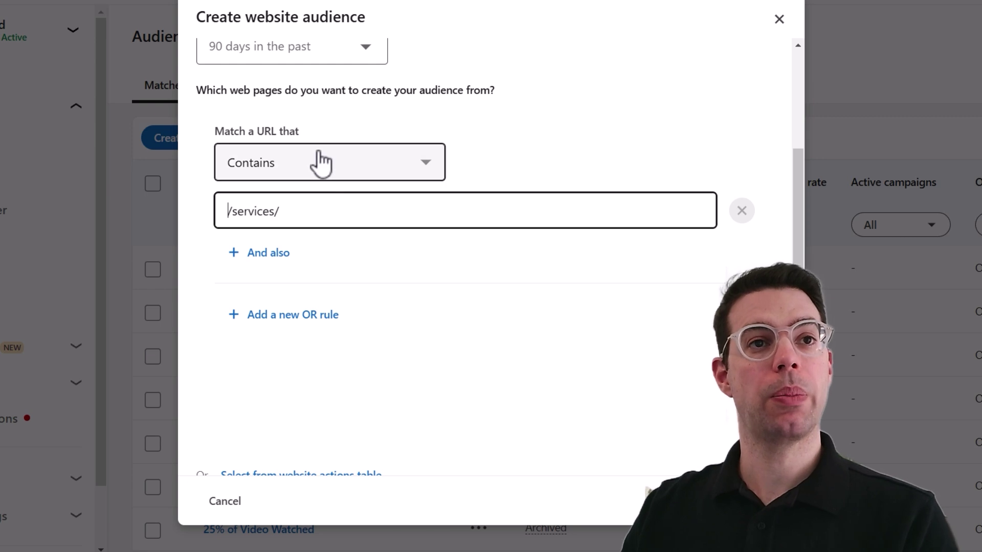
{"action": "left_click", "coordinate": [323, 166]}
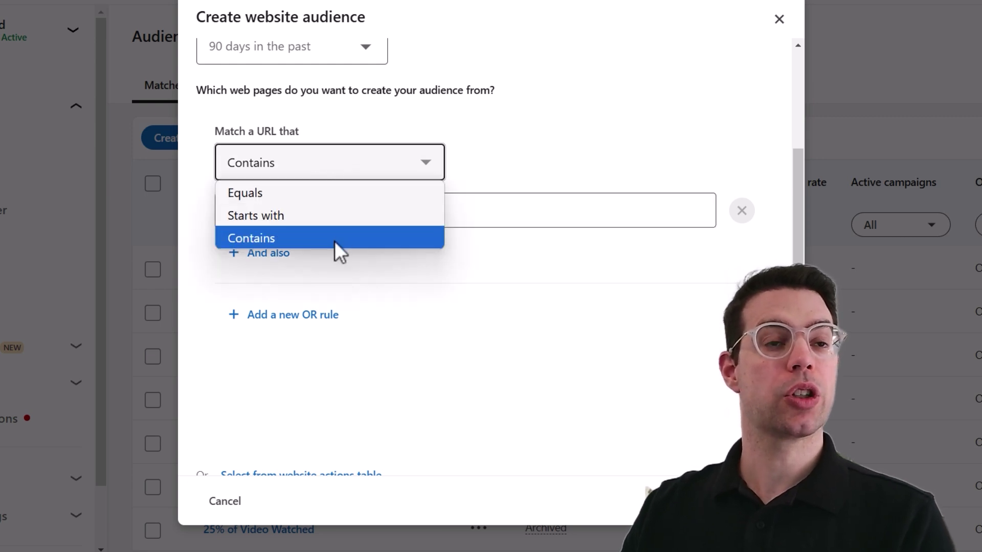
{"action": "left_click", "coordinate": [539, 171]}
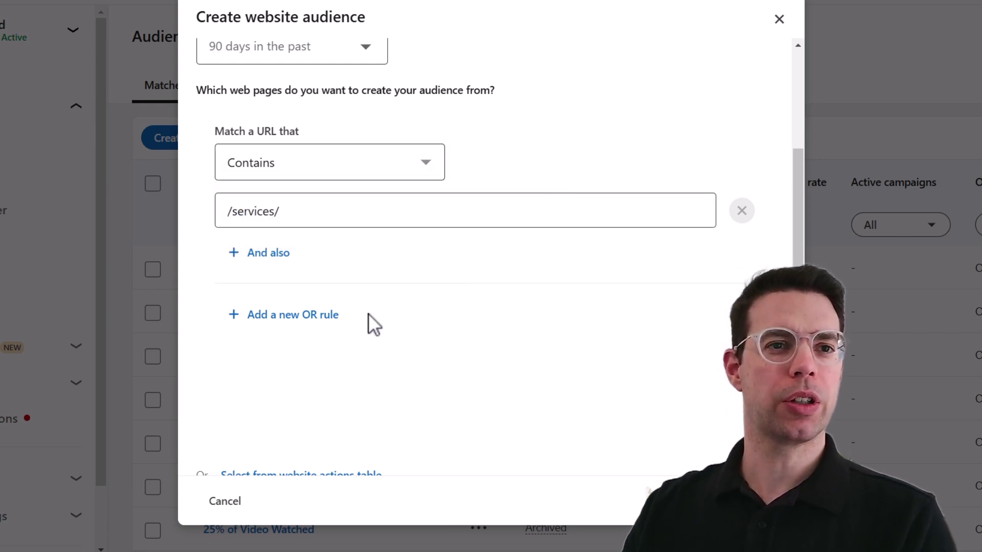
Add an alternative OR URL rule and switch to the website actions table
{"action": "left_click", "coordinate": [313, 320]}
{"action": "scroll", "coordinate": [347, 322], "scroll_direction": "down", "scroll_amount": 1}
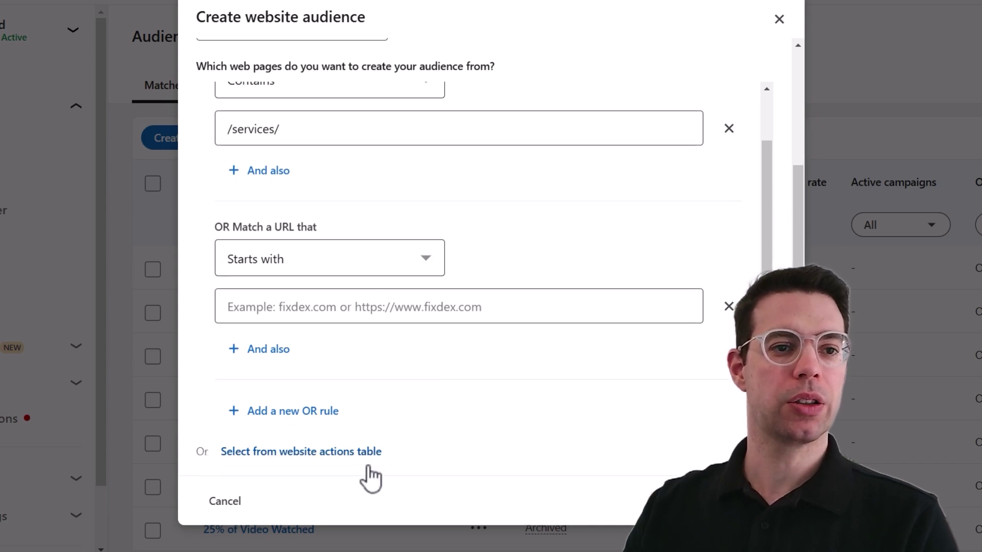
{"action": "left_click", "coordinate": [352, 453]}
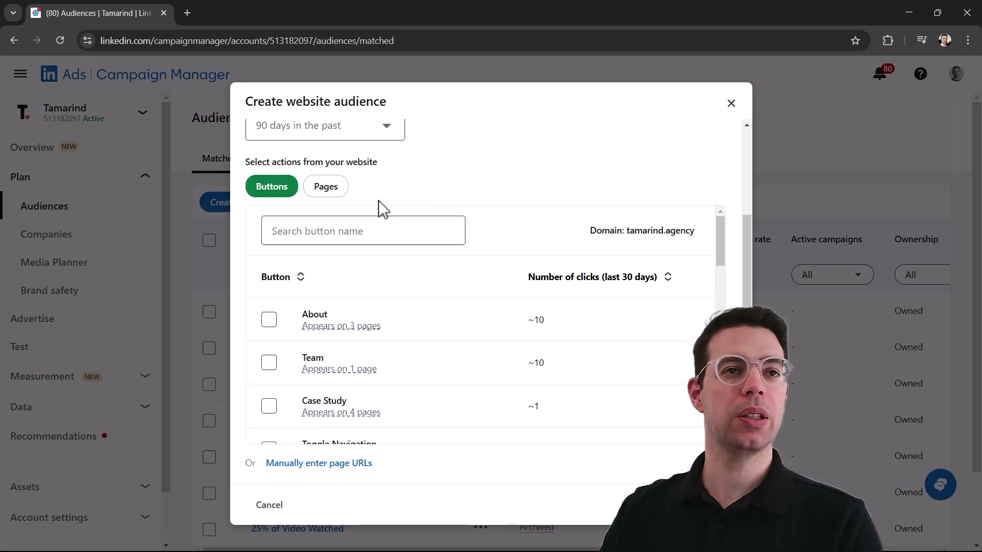
Switch to Pages and include visitors of the Tamarind - LinkedIn Ads Agency page
{"action": "left_click", "coordinate": [330, 188]}
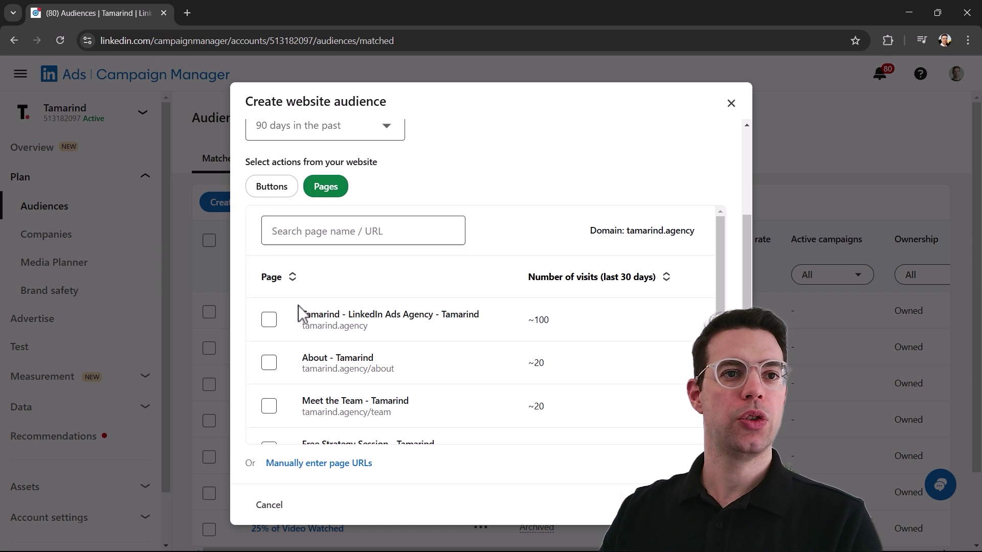
{"action": "left_click", "coordinate": [268, 321]}
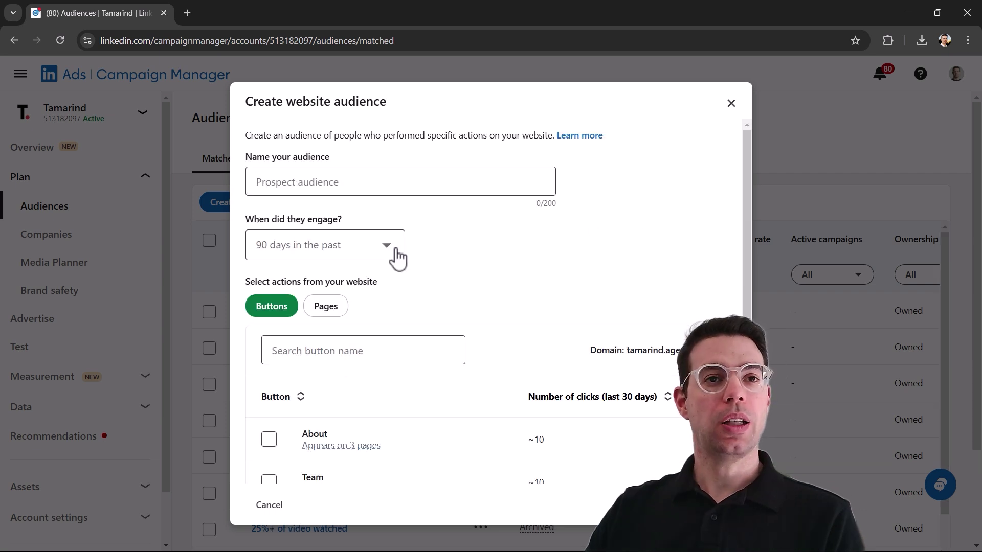
{"action": "left_click", "coordinate": [396, 257]}
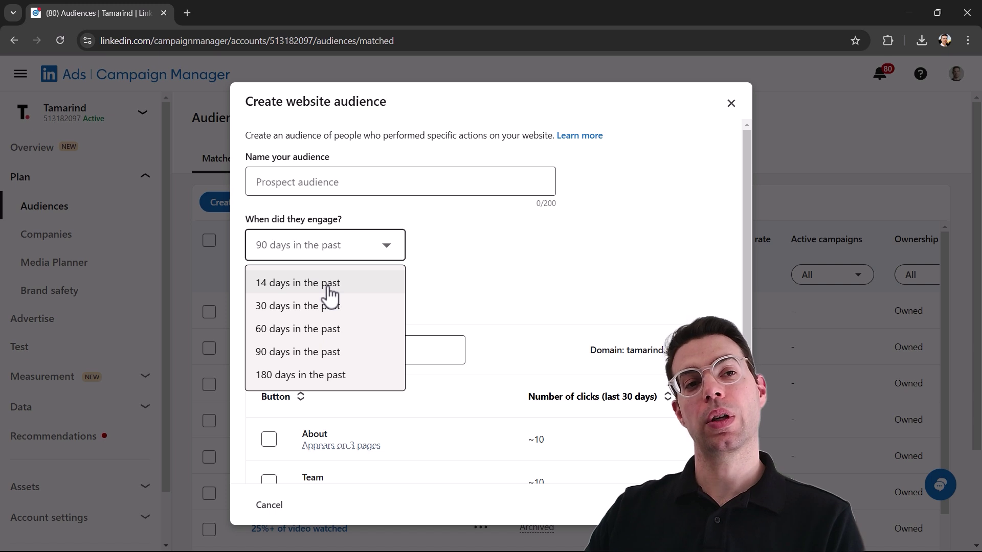
Try the 30- and 180-day engagement window options, leaving the choice open
{"action": "left_click", "coordinate": [324, 309]}
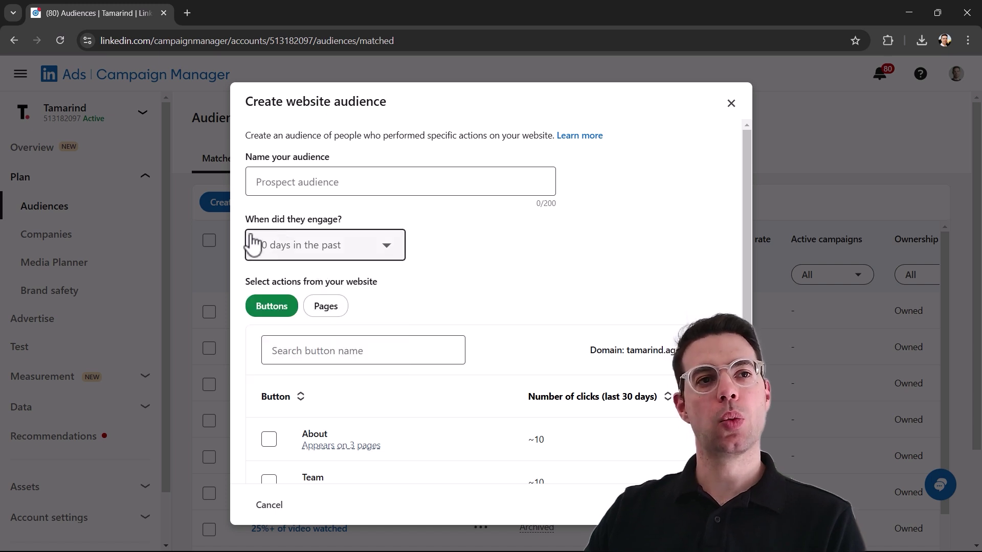
{"action": "left_click", "coordinate": [275, 256]}
{"action": "left_click", "coordinate": [328, 376]}
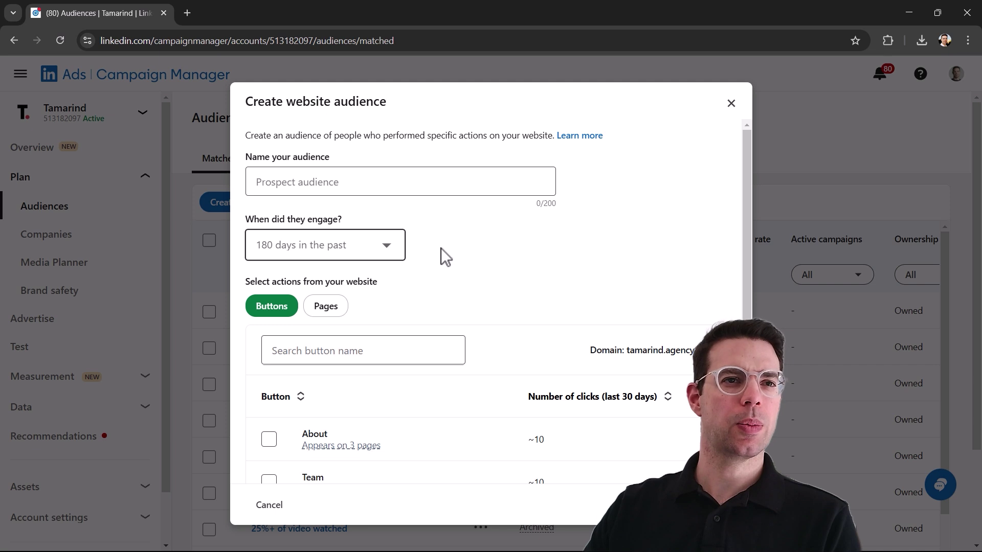
{"action": "left_click", "coordinate": [377, 248]}
{"action": "left_click", "coordinate": [494, 257]}
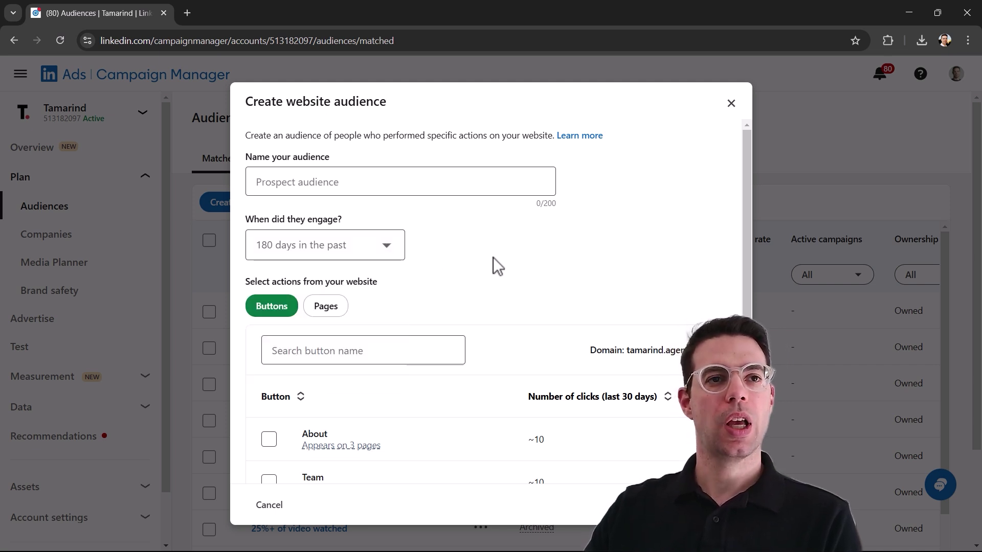
{"action": "left_click", "coordinate": [285, 251]}
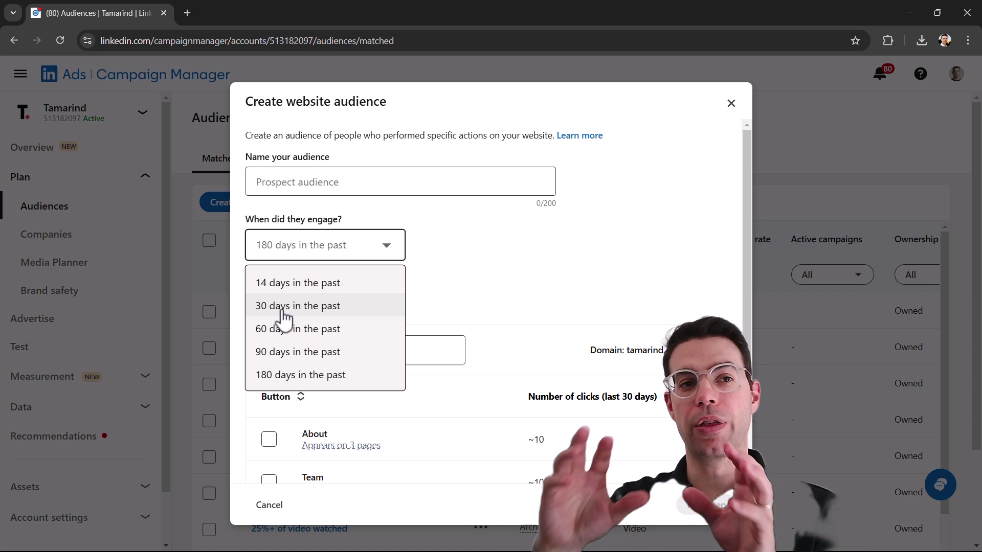
{"action": "left_click", "coordinate": [551, 258]}
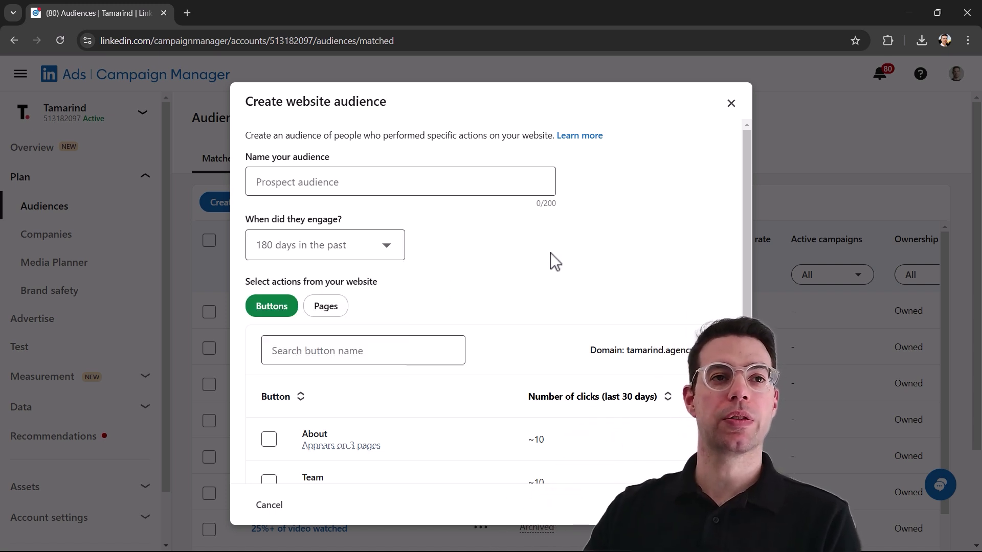
Name the audience Website Visitors (90) and set its engagement period to 90 days
{"action": "left_click", "coordinate": [450, 183]}
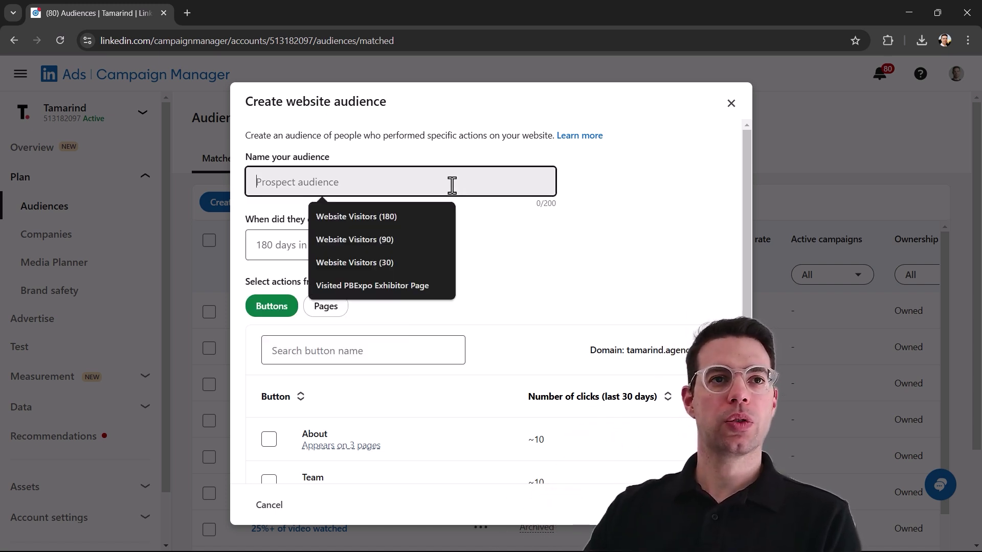
{"action": "left_click", "coordinate": [406, 240]}
{"action": "left_click", "coordinate": [392, 256]}
{"action": "left_click", "coordinate": [346, 352]}
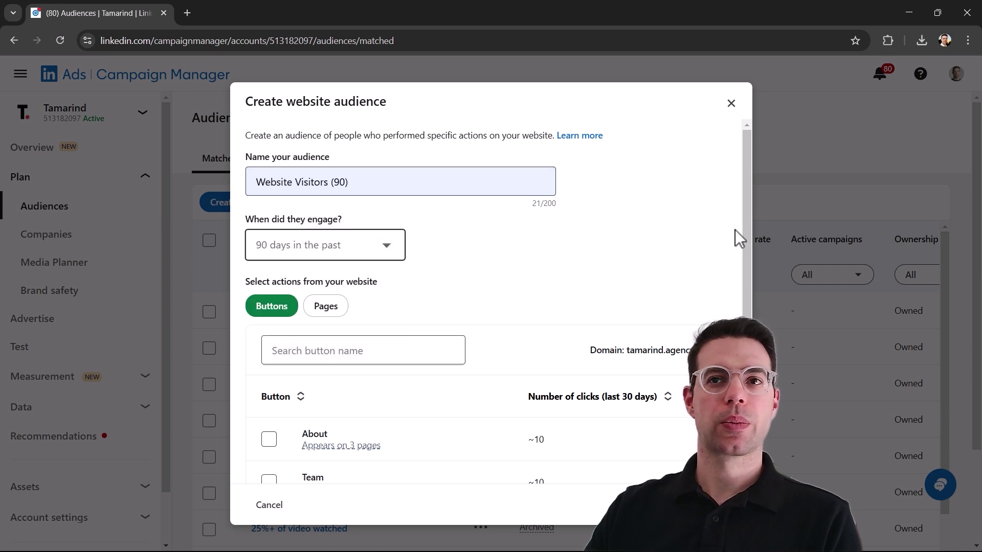
Use manual page URLs containing tamarind.agency, review, and create the audience
{"action": "scroll", "coordinate": [744, 169], "scroll_direction": "down", "scroll_amount": 3}
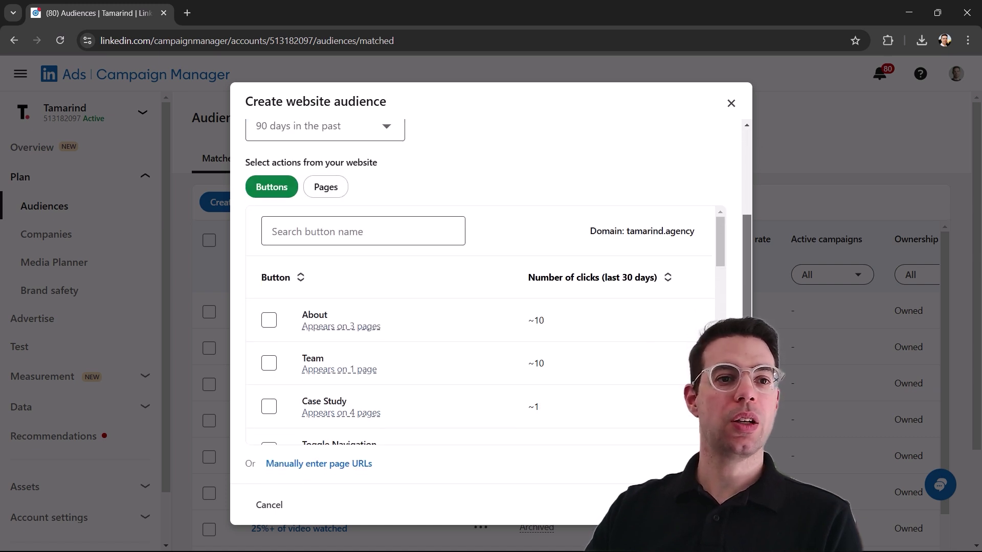
{"action": "left_click", "coordinate": [301, 466]}
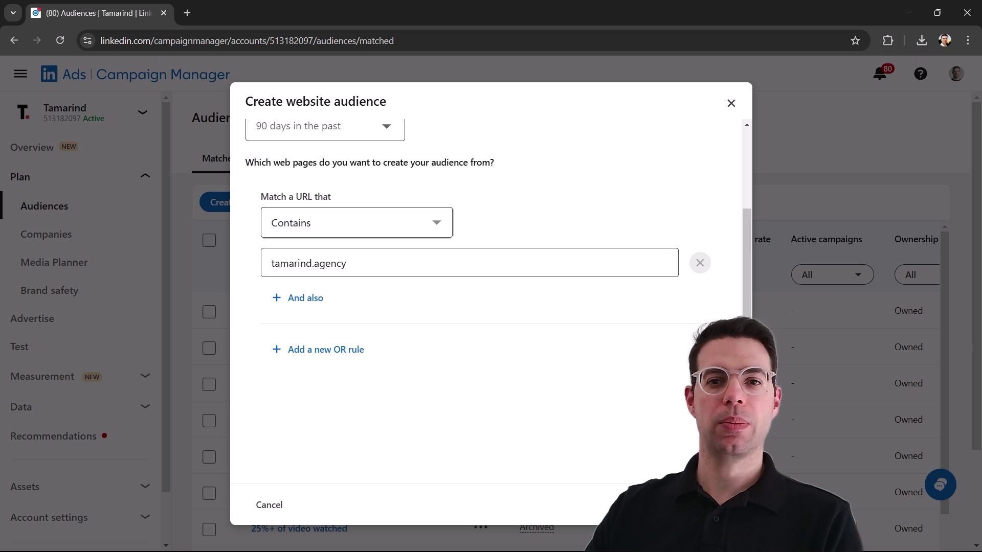
{"action": "left_click", "coordinate": [713, 504]}
{"action": "left_click", "coordinate": [708, 496]}
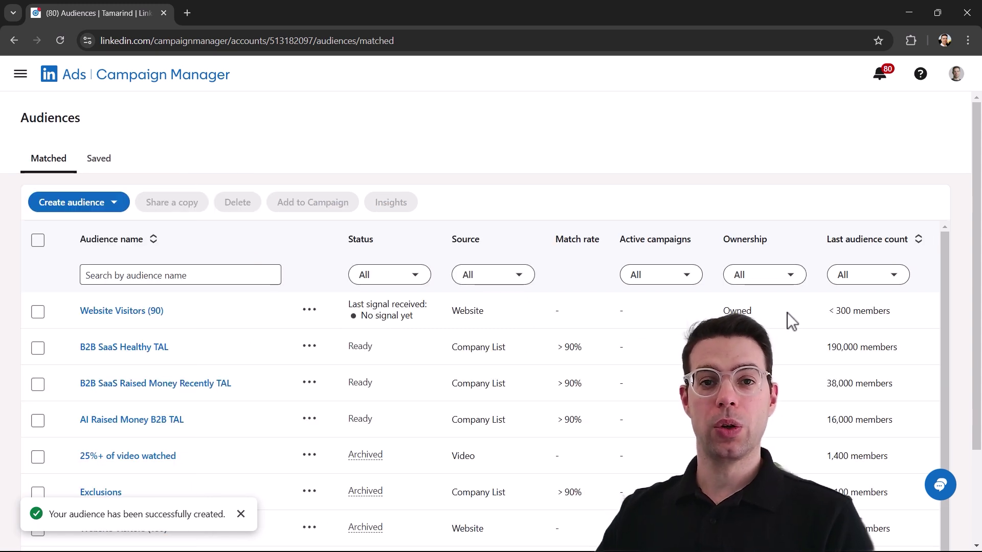
{"action": "left_click_drag", "start_coordinate": [828, 310], "coordinate": [893, 313]}
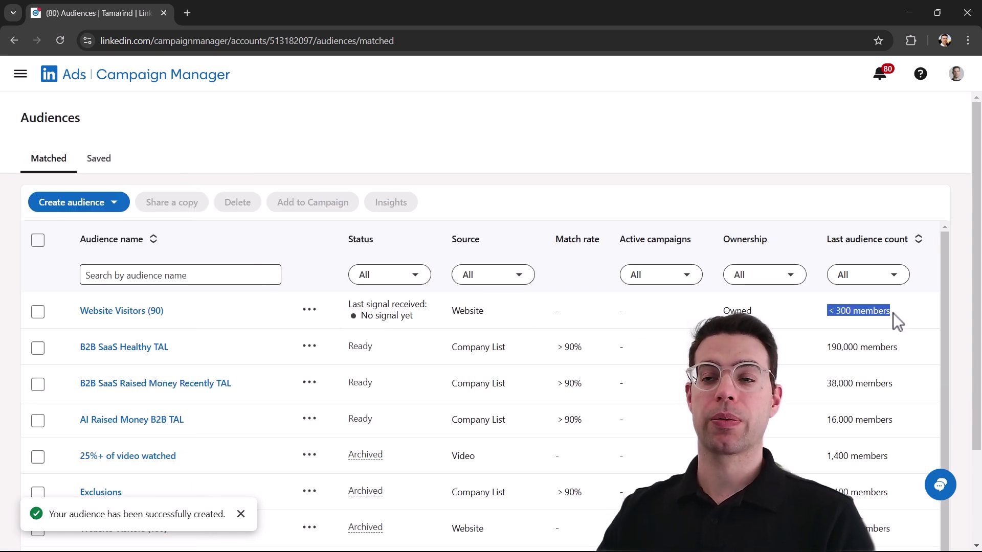
{"action": "left_click", "coordinate": [800, 313]}
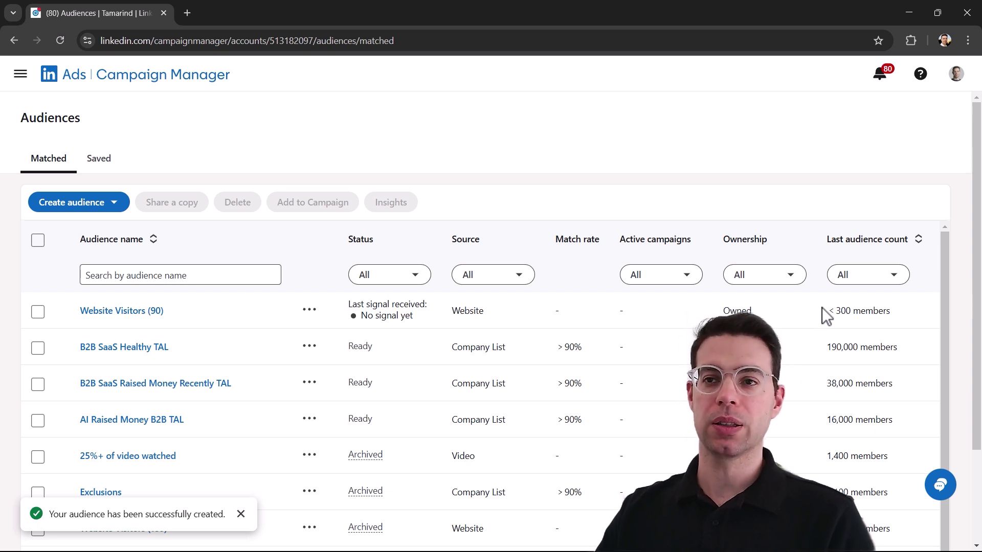
{"action": "left_click_drag", "start_coordinate": [825, 311], "coordinate": [895, 307]}
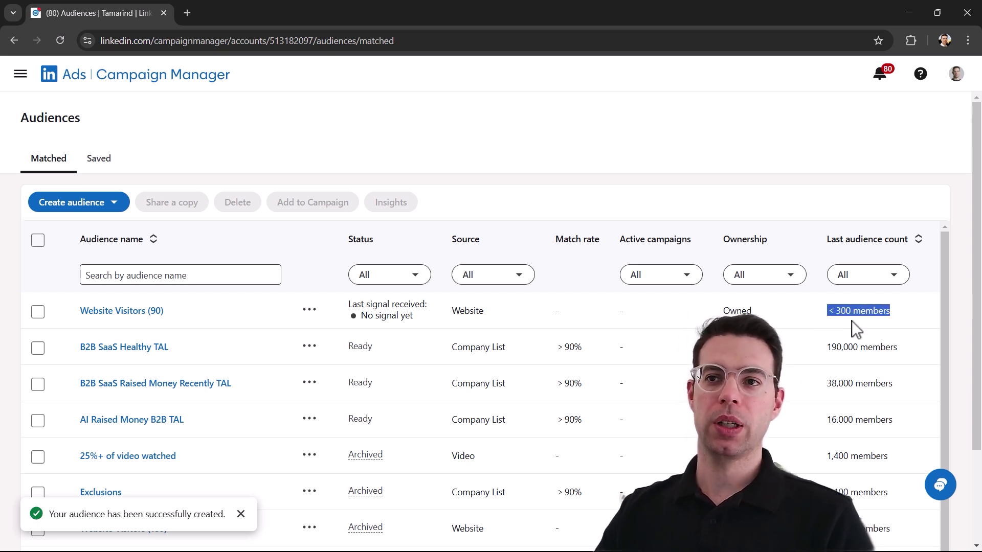
{"action": "left_click", "coordinate": [804, 312]}
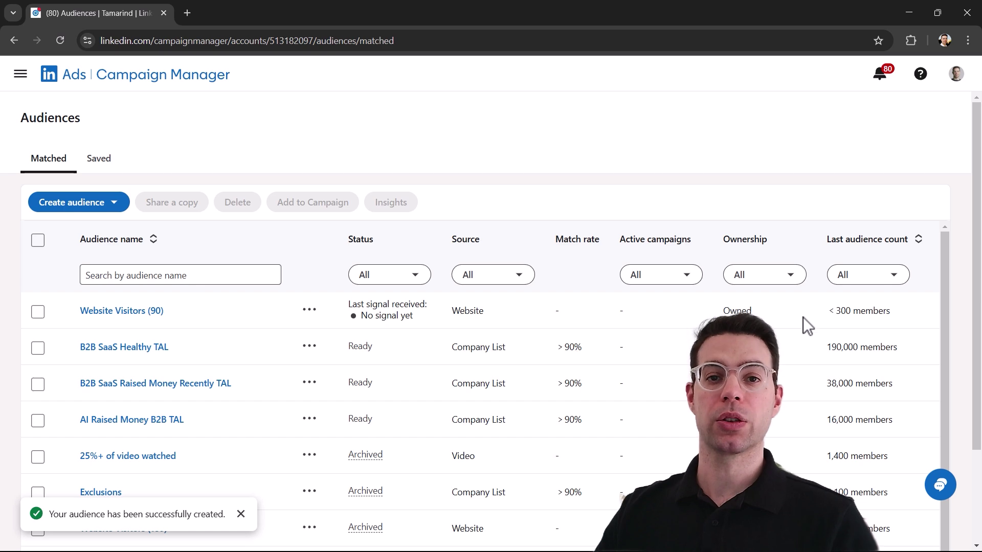
{"action": "left_click", "coordinate": [74, 204]}
Start a matched audience from a Company / Contact list source
{"action": "left_click", "coordinate": [121, 289]}
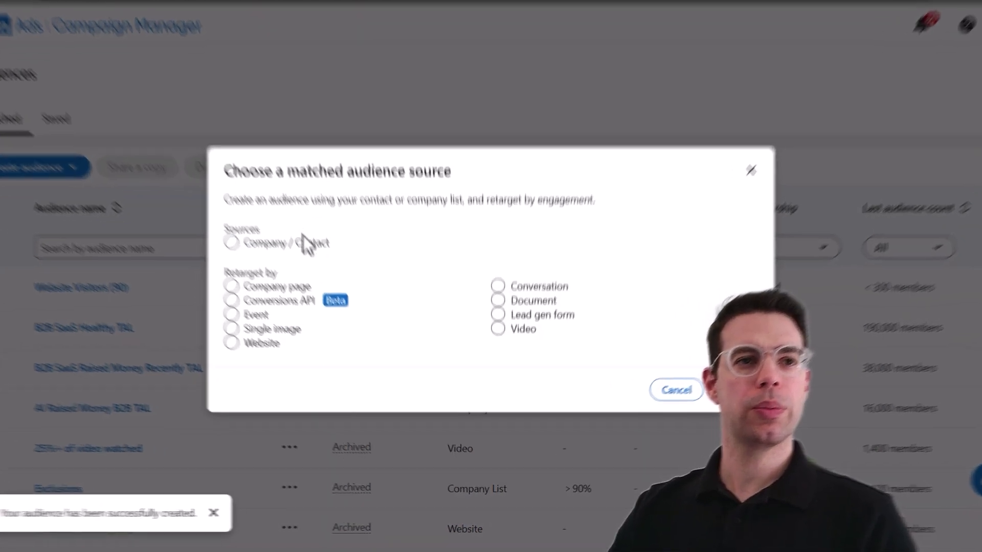
{"action": "left_click", "coordinate": [232, 243]}
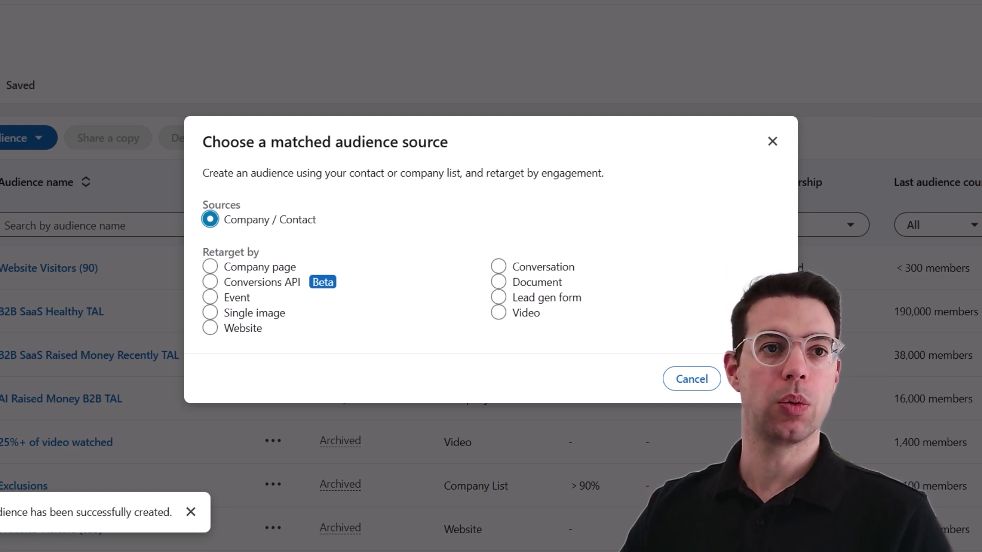
{"action": "left_click", "coordinate": [751, 379]}
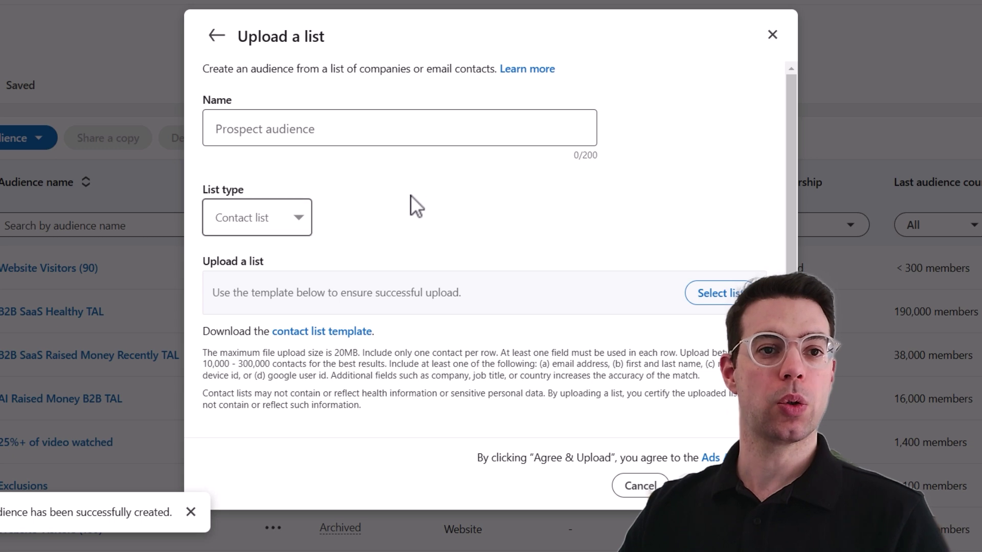
Set the list type to Company list and download the company list template
{"action": "left_click", "coordinate": [217, 221]}
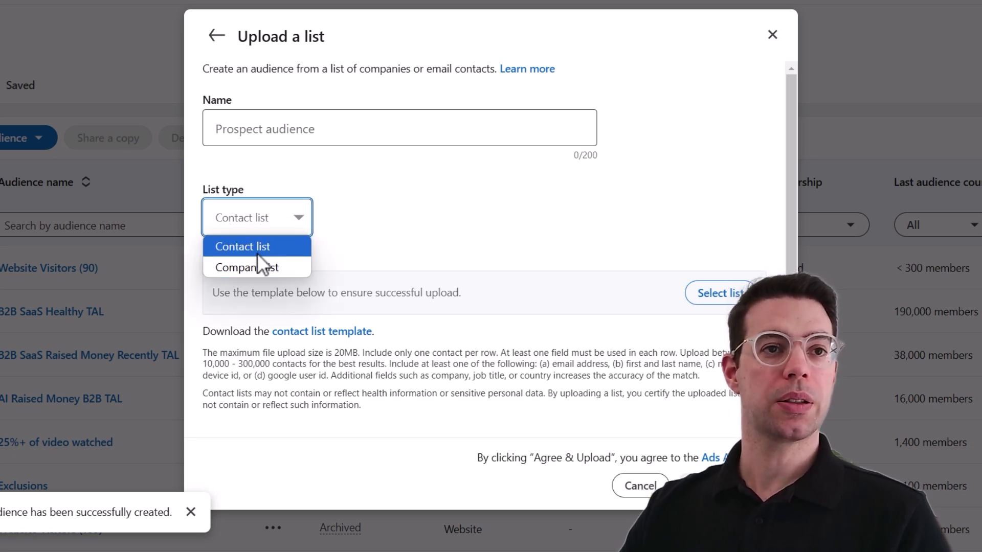
{"action": "left_click", "coordinate": [256, 251]}
{"action": "left_click", "coordinate": [294, 214]}
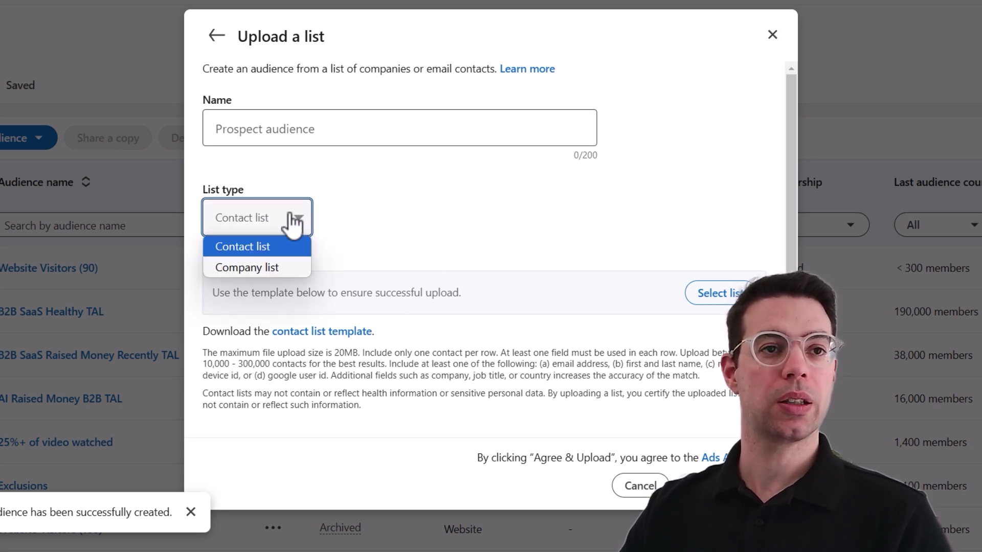
{"action": "left_click", "coordinate": [278, 268]}
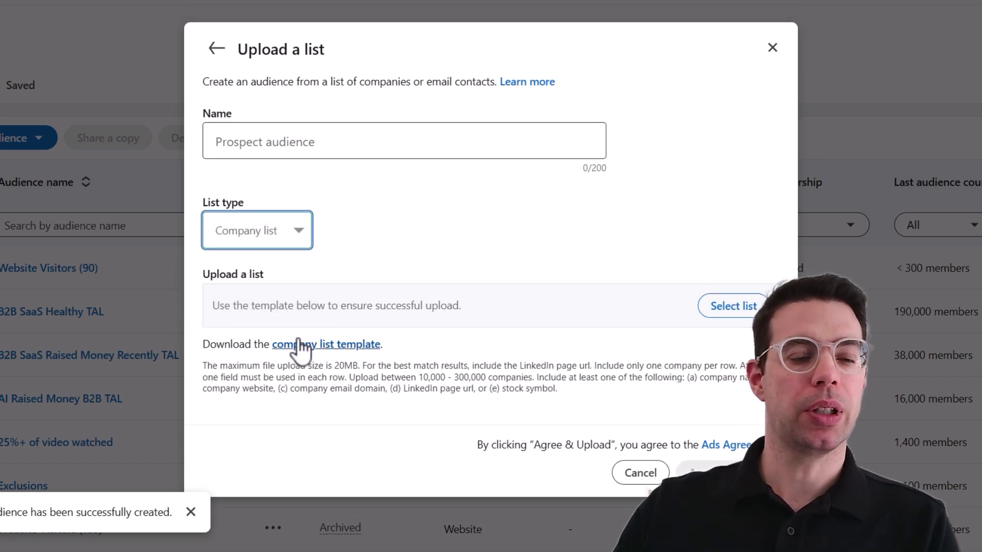
{"action": "left_click", "coordinate": [275, 244]}
{"action": "left_click", "coordinate": [273, 264]}
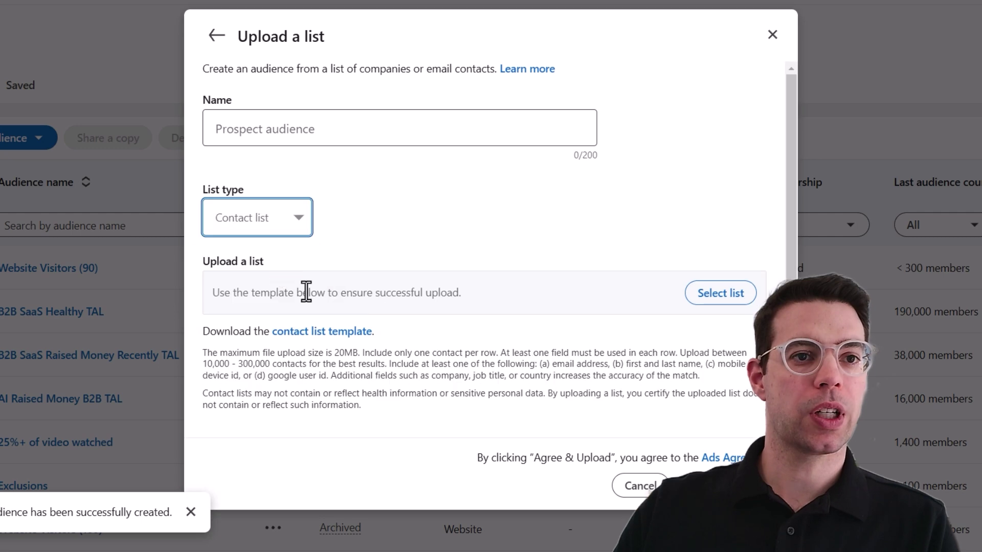
{"action": "left_click", "coordinate": [270, 234]}
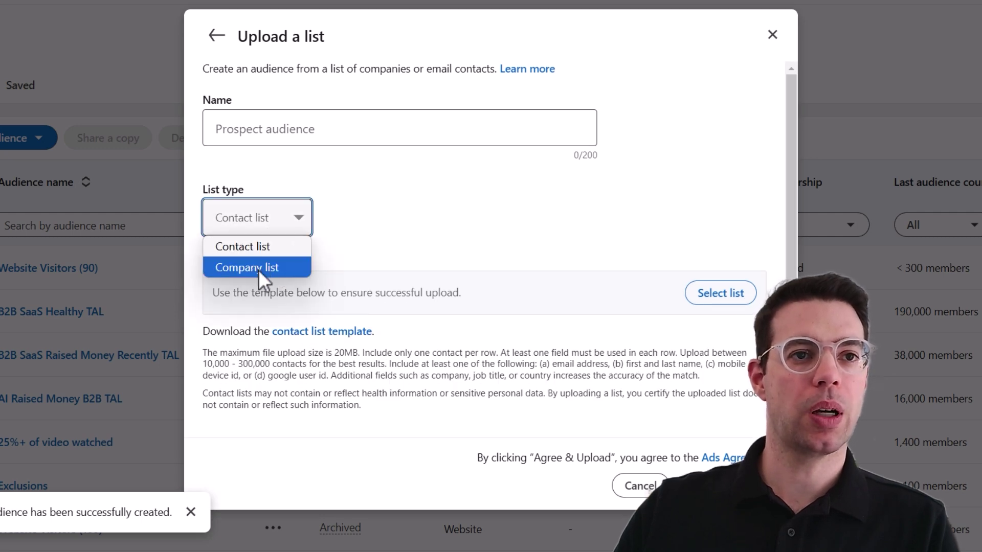
{"action": "left_click", "coordinate": [259, 267]}
{"action": "left_click", "coordinate": [377, 345]}
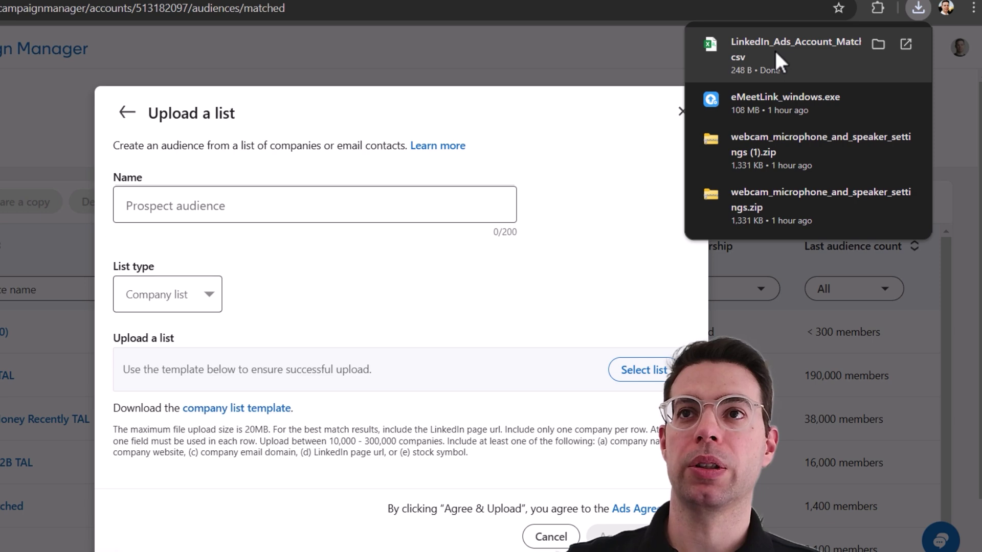
Open the template in Excel and widen the companyname and companyemaildomain columns
{"action": "left_click", "coordinate": [775, 48]}
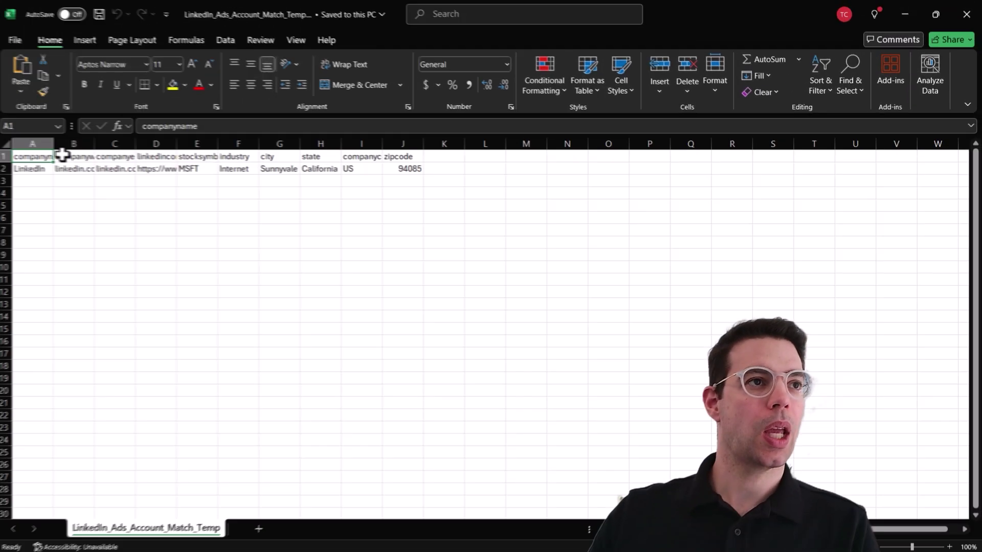
{"action": "left_click_drag", "start_coordinate": [59, 144], "coordinate": [218, 145]}
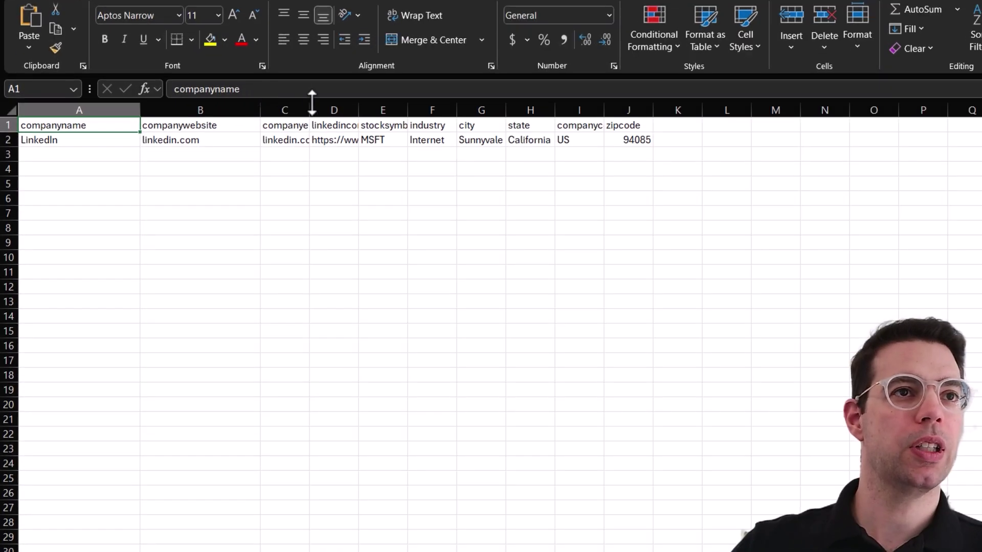
{"action": "left_click_drag", "start_coordinate": [311, 110], "coordinate": [545, 136]}
{"action": "left_click", "coordinate": [386, 182]}
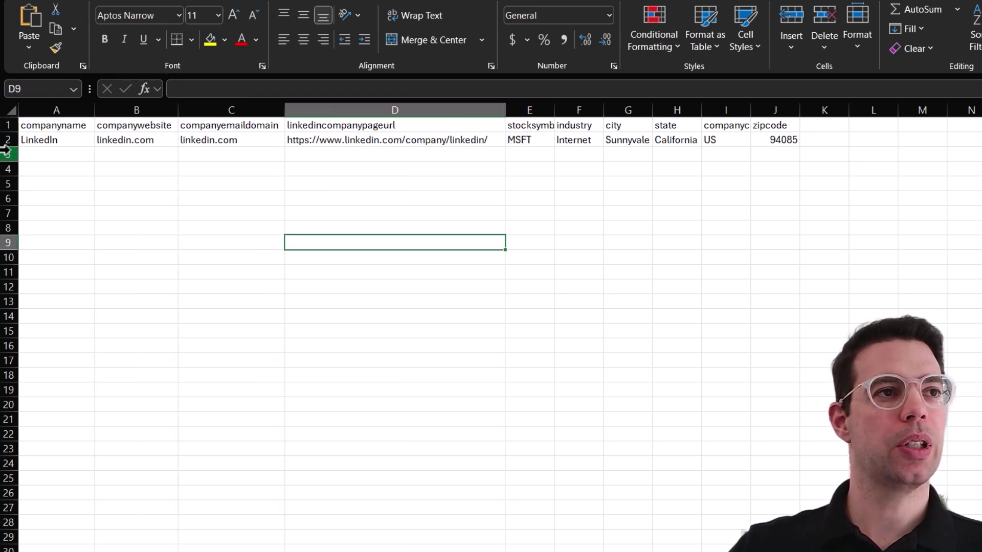
{"action": "left_click_drag", "start_coordinate": [5, 151], "coordinate": [7, 419]}
{"action": "left_click", "coordinate": [233, 269]}
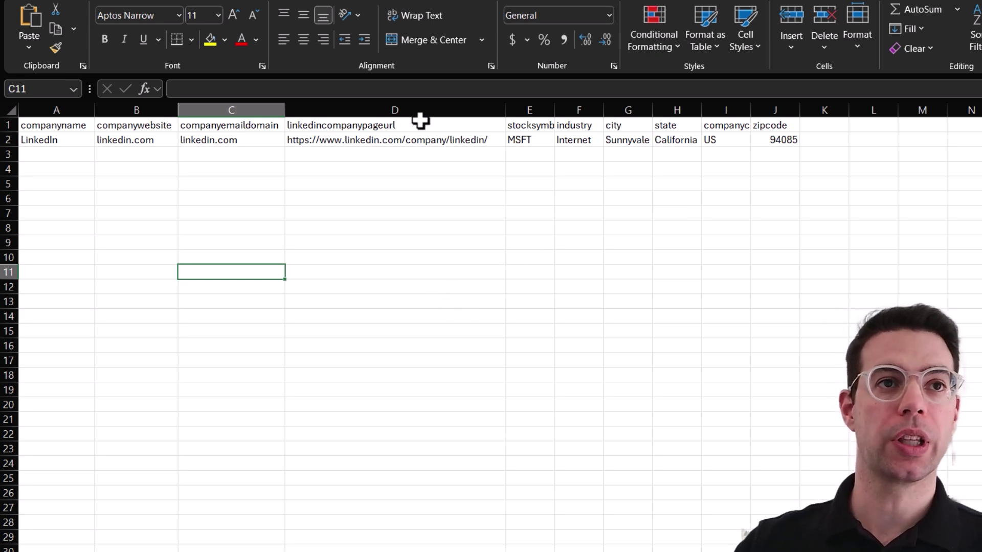
Inspect the linkedincompanypageurl column and its example company page URL
{"action": "left_click", "coordinate": [448, 242]}
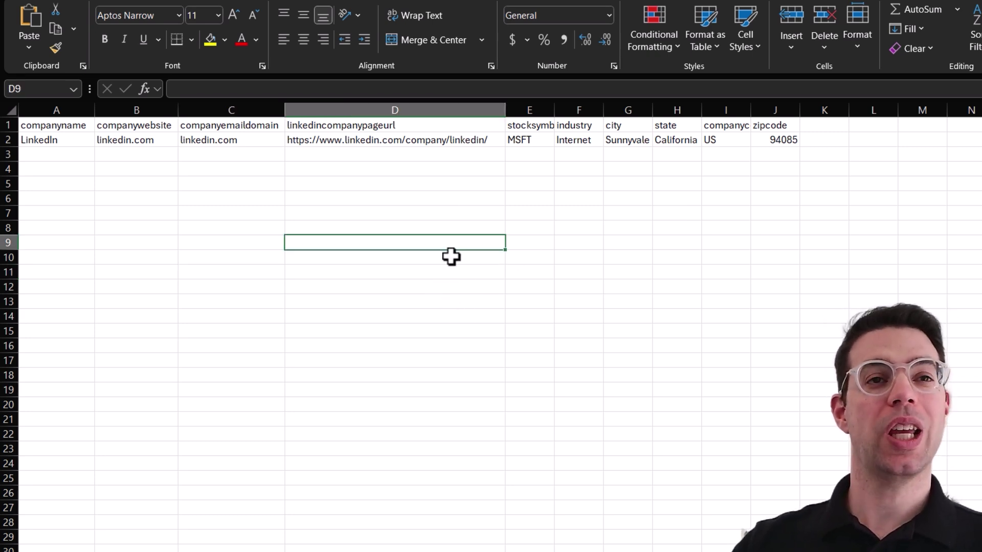
{"action": "left_click", "coordinate": [427, 106]}
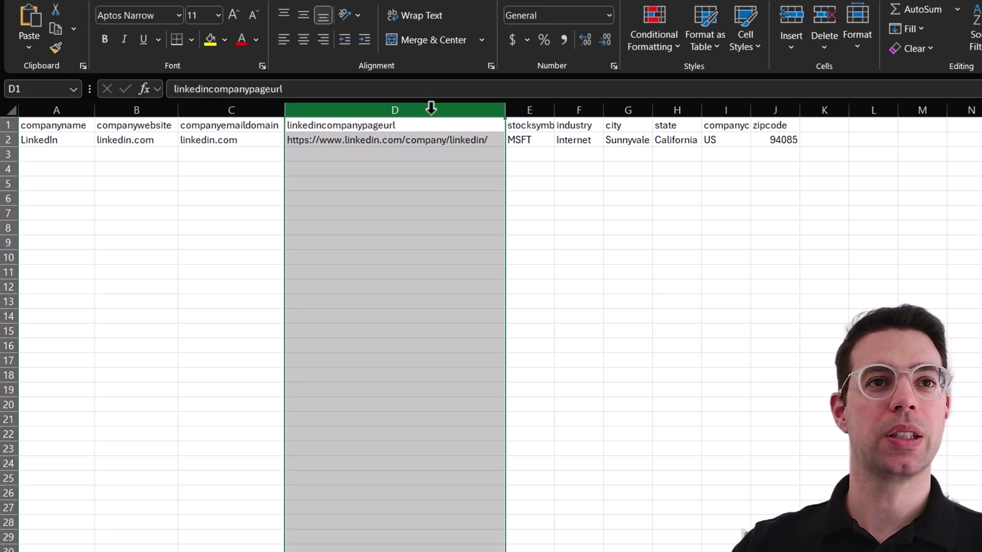
{"action": "left_click", "coordinate": [404, 142]}
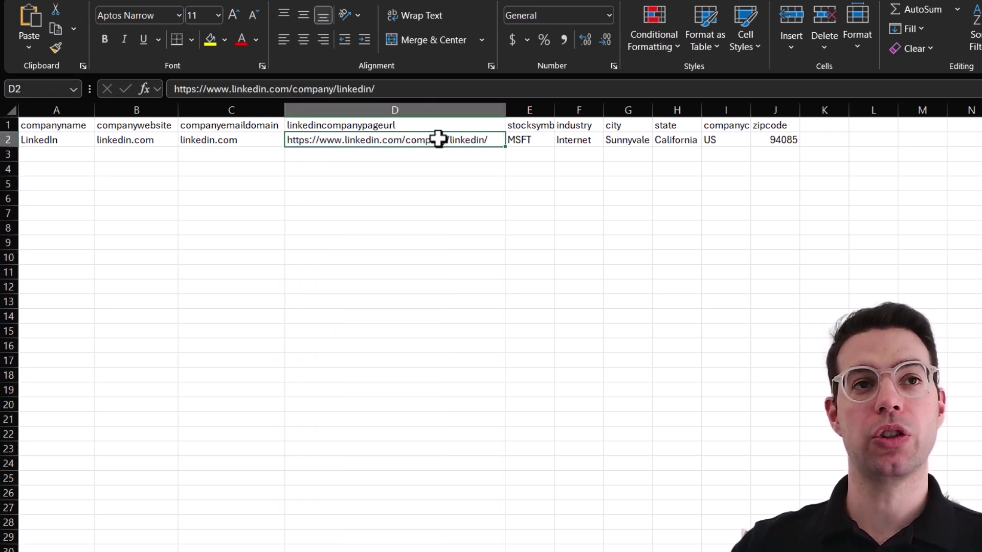
{"action": "left_click_drag", "start_coordinate": [408, 156], "coordinate": [434, 363]}
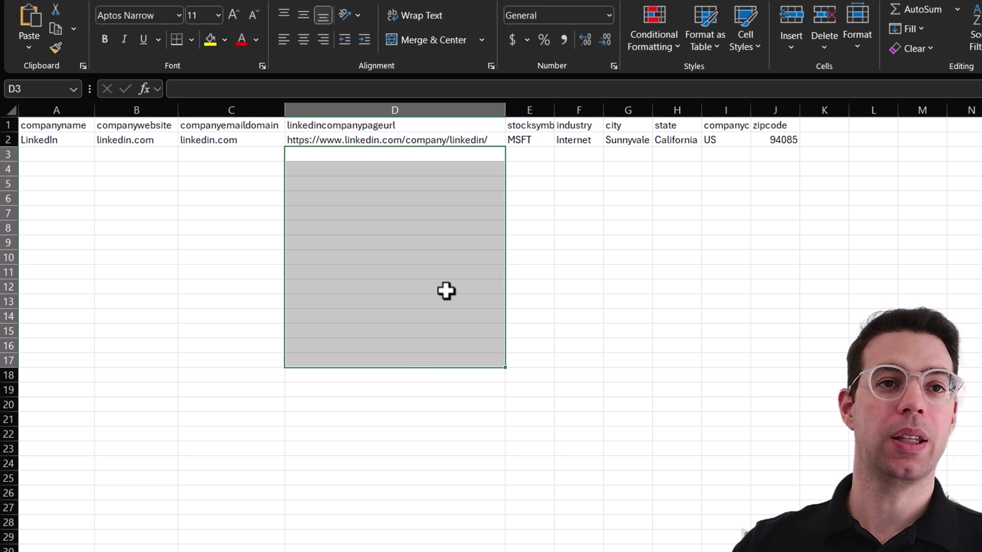
{"action": "left_click", "coordinate": [430, 106]}
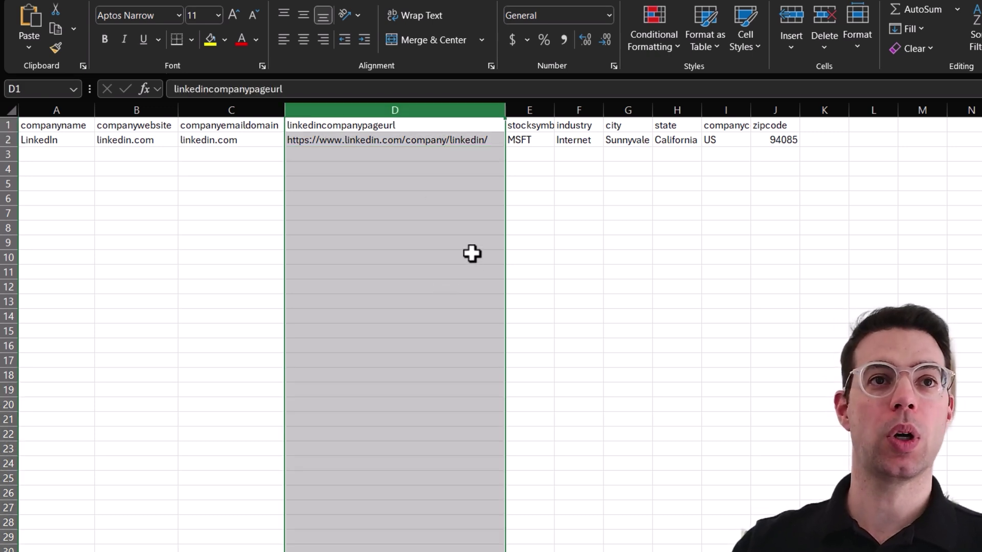
{"action": "left_click", "coordinate": [469, 221]}
{"action": "key", "text": "Down"}
{"action": "key", "text": "Down"}
{"action": "key", "text": "Down"}
{"action": "key", "text": "Down"}
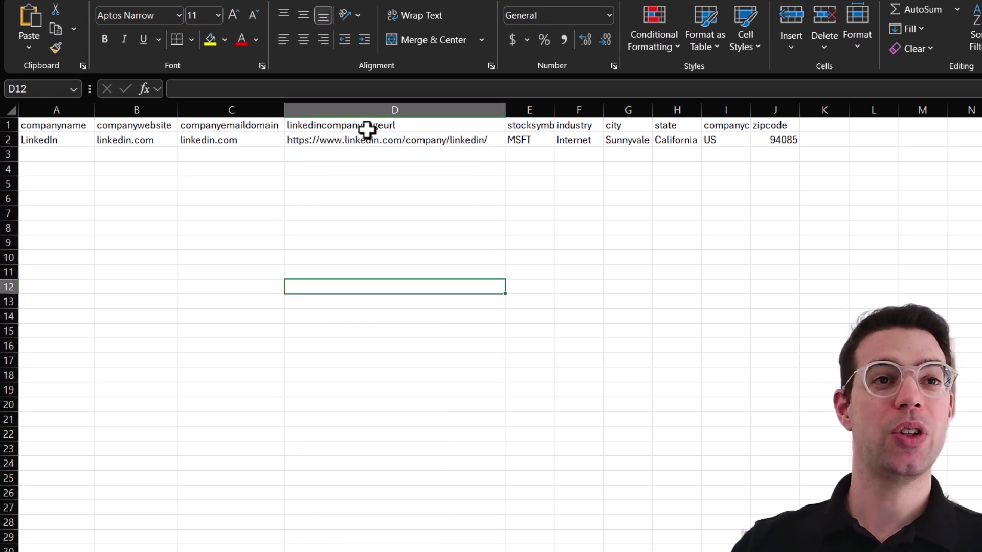
Review the companywebsite, companyemaildomain and companyname cells, then return to the Upload a list form
{"action": "left_click", "coordinate": [141, 110]}
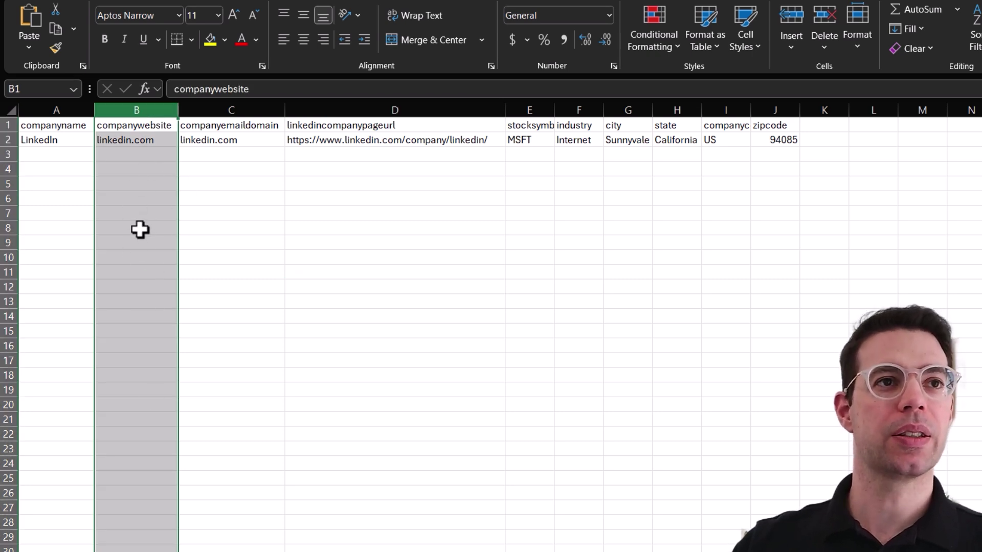
{"action": "left_click_drag", "start_coordinate": [231, 128], "coordinate": [238, 257]}
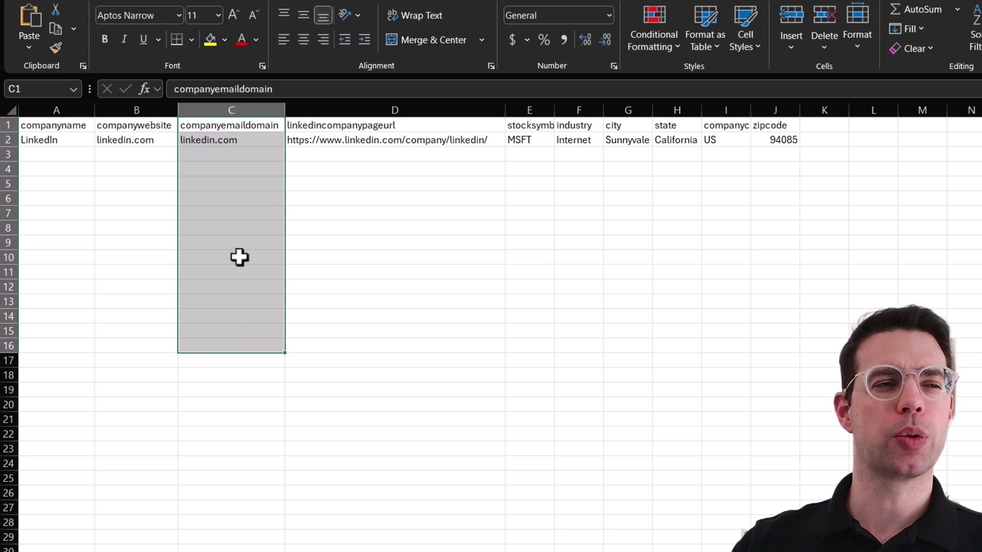
{"action": "left_click_drag", "start_coordinate": [56, 128], "coordinate": [190, 319]}
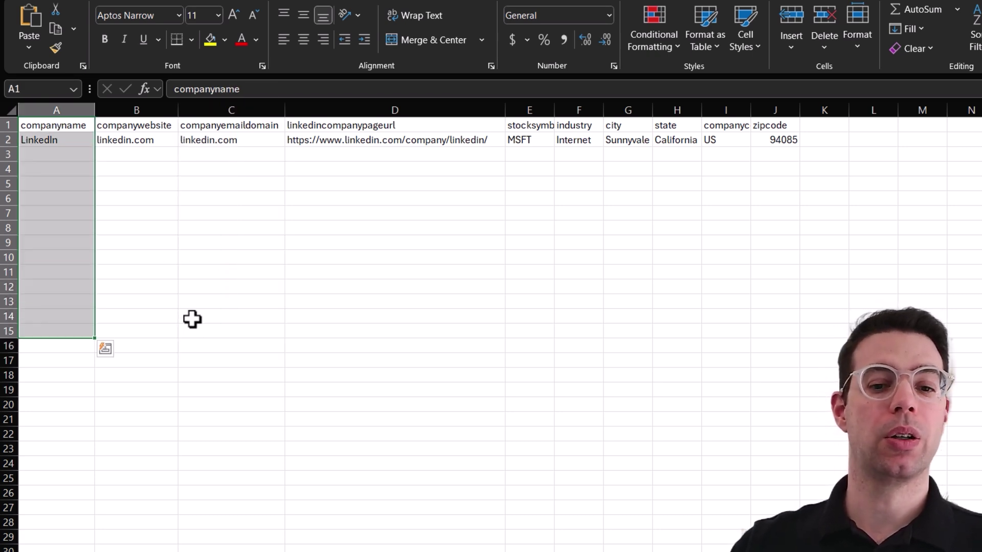
{"action": "left_click", "coordinate": [206, 274]}
{"action": "left_click_drag", "start_coordinate": [67, 154], "coordinate": [256, 320]}
{"action": "left_click", "coordinate": [238, 298]}
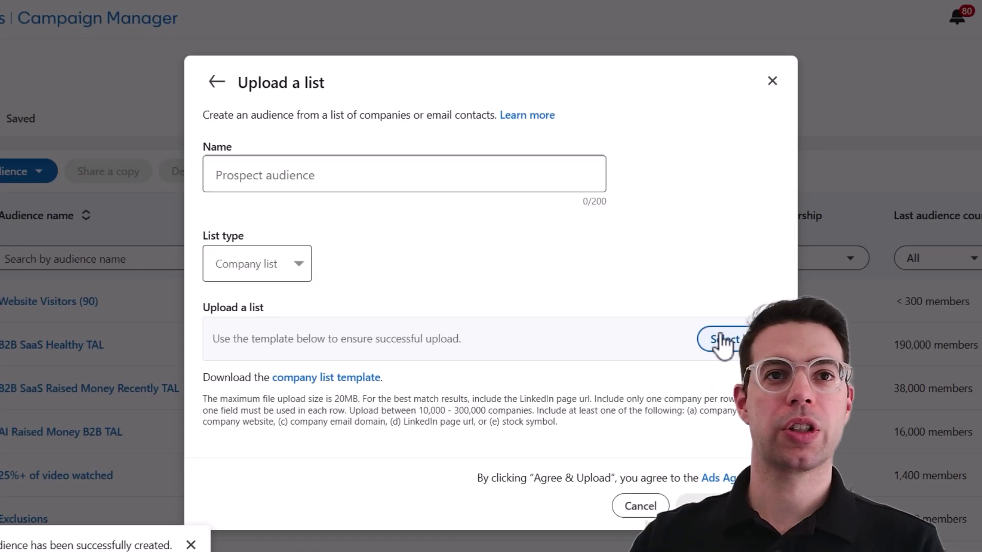
Upload LinkedIn_Ads_Account_Match_Template as an audience named 'Company List' and agree to the terms
{"action": "left_click", "coordinate": [688, 342]}
{"action": "left_click", "coordinate": [411, 44]}
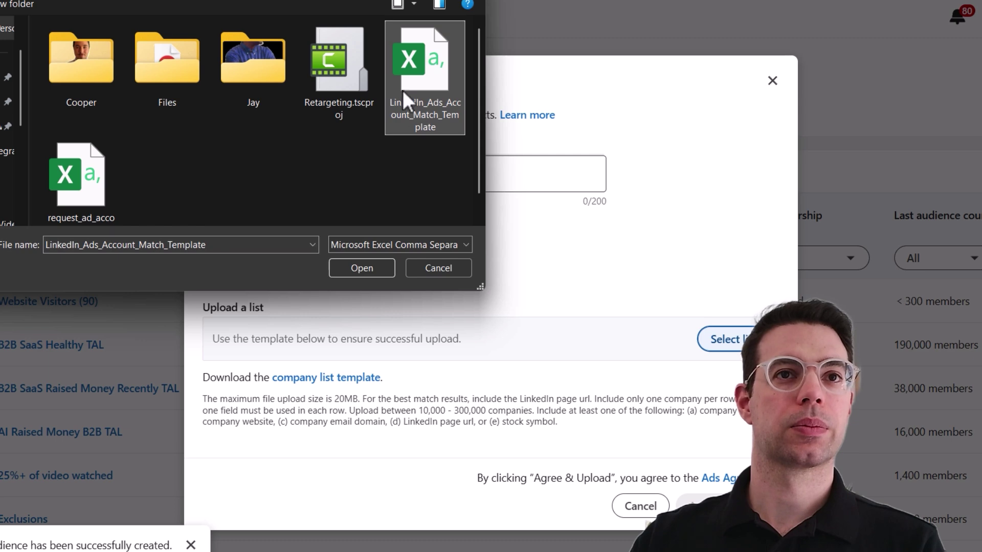
{"action": "left_click", "coordinate": [361, 268]}
{"action": "left_click", "coordinate": [314, 165]}
{"action": "type", "text": "Company List"}
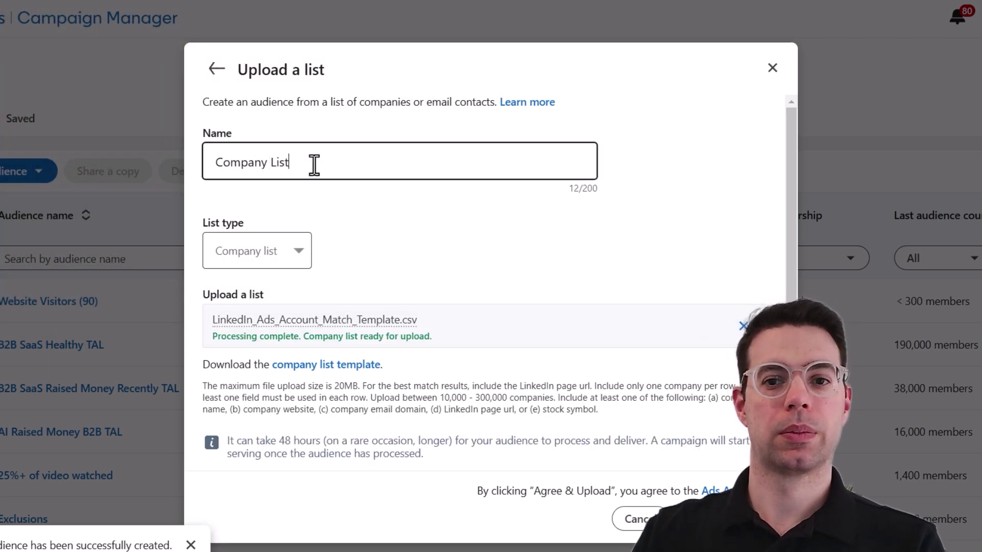
{"action": "left_click", "coordinate": [731, 519]}
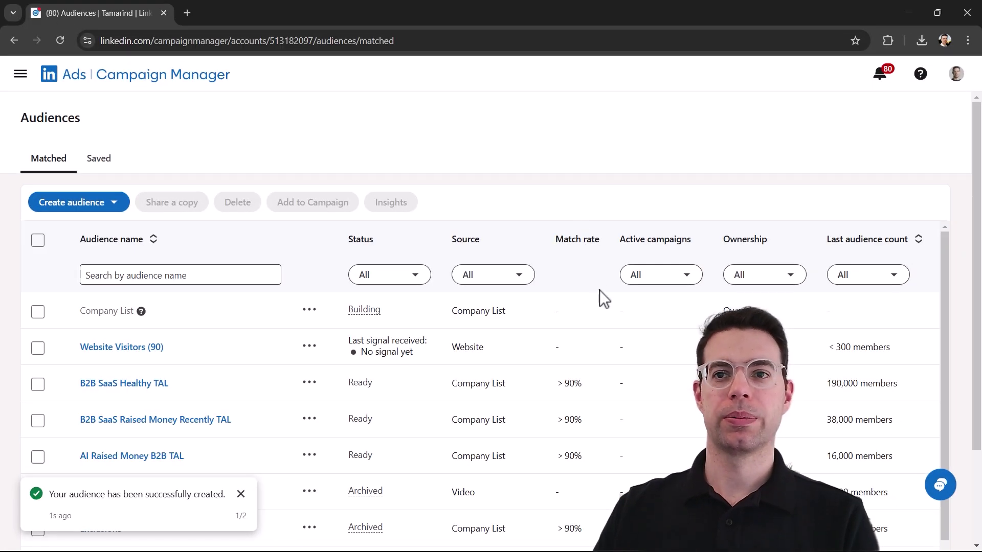
Start a Company / Contact matched audience and download the contact list template
{"action": "left_click", "coordinate": [333, 274]}
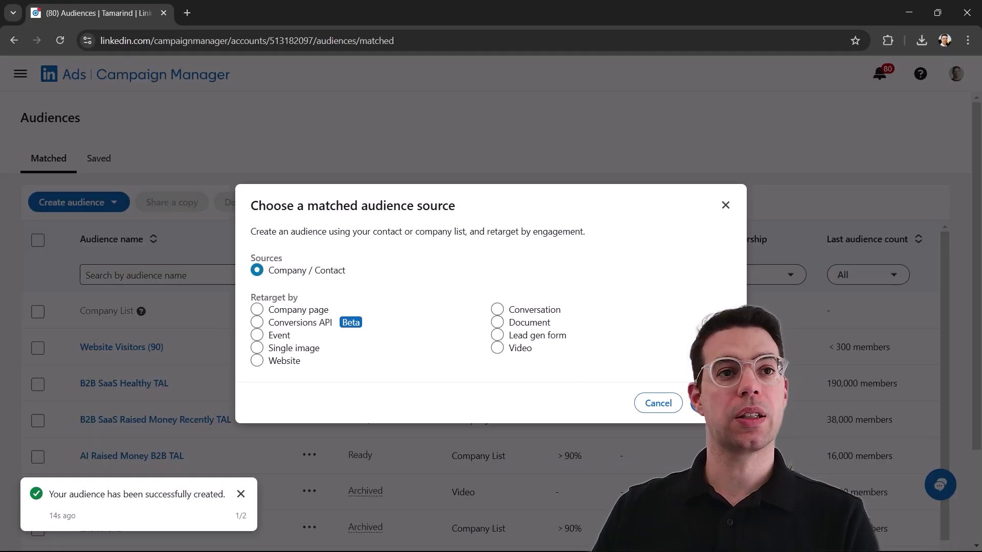
{"action": "left_click", "coordinate": [713, 403]}
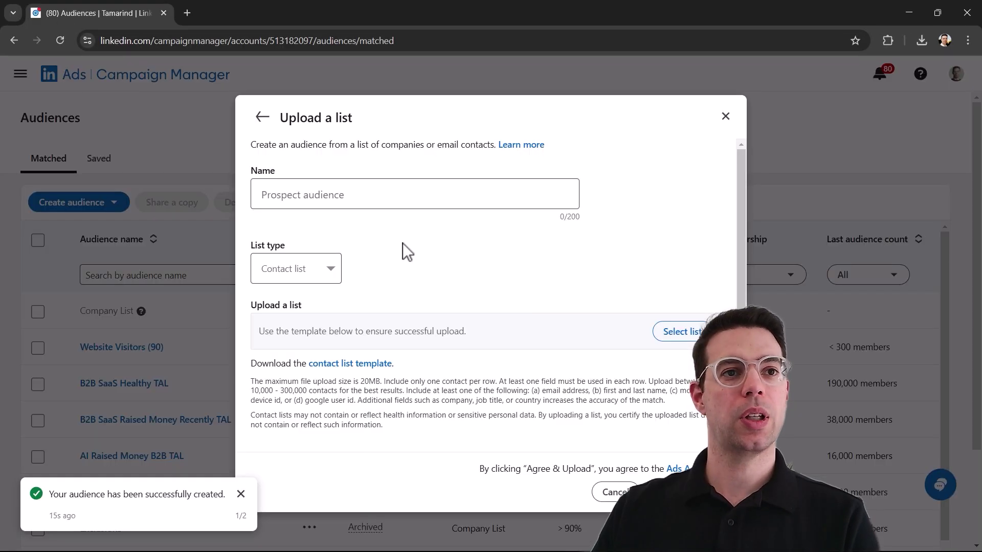
{"action": "left_click", "coordinate": [346, 366]}
Open the template in Excel and widen the email (A) and job title (D) columns
{"action": "left_click", "coordinate": [841, 83]}
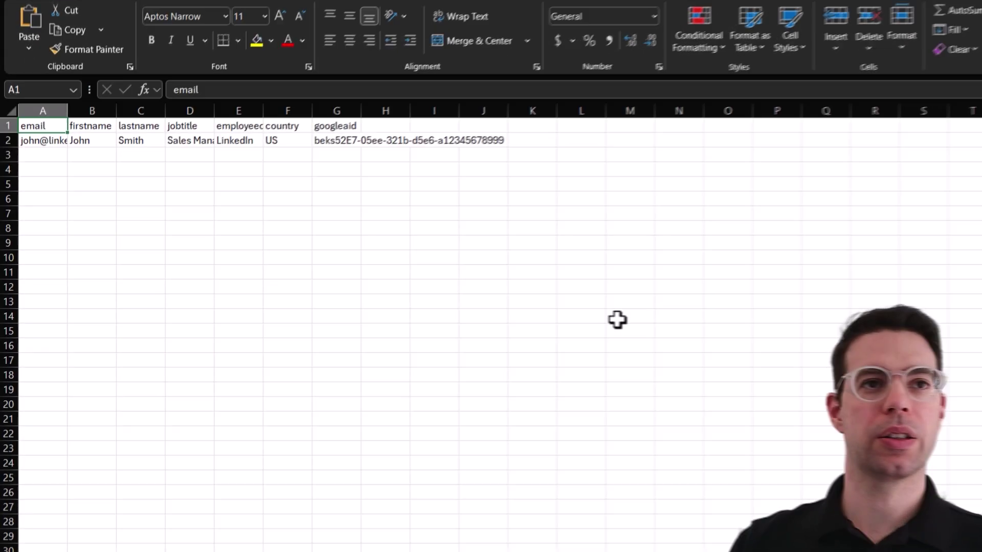
{"action": "left_click_drag", "start_coordinate": [68, 110], "coordinate": [124, 110]}
{"action": "left_click_drag", "start_coordinate": [274, 111], "coordinate": [422, 111]}
{"action": "left_click", "coordinate": [271, 219]}
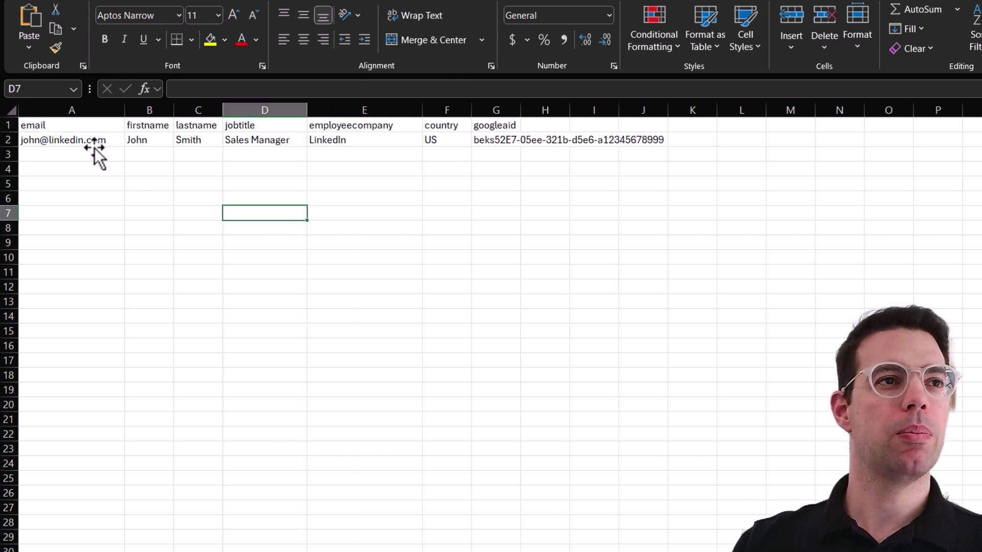
Review the template's sample email cells, the Sales Manager job title and the LinkedIn company value
{"action": "left_click_drag", "start_coordinate": [88, 142], "coordinate": [89, 273]}
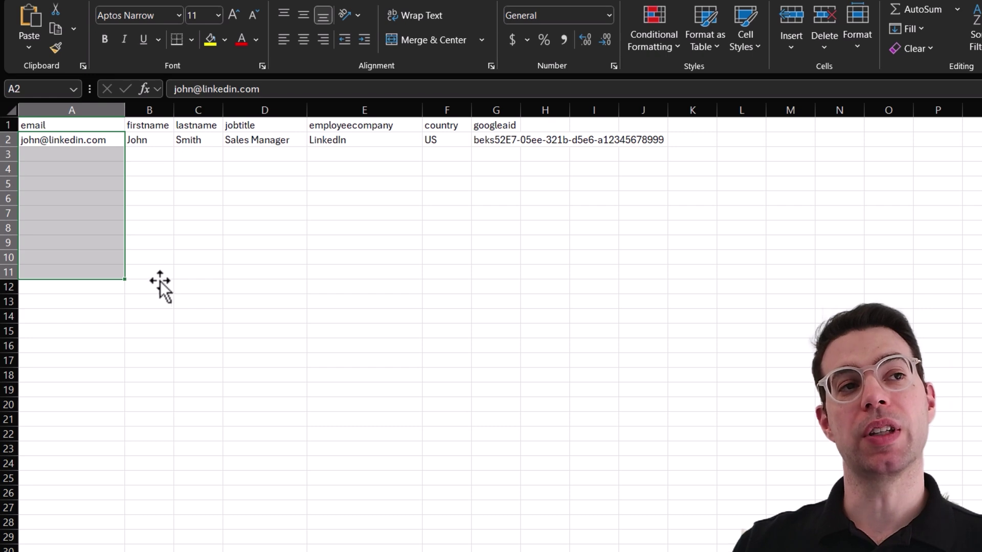
{"action": "left_click", "coordinate": [161, 280]}
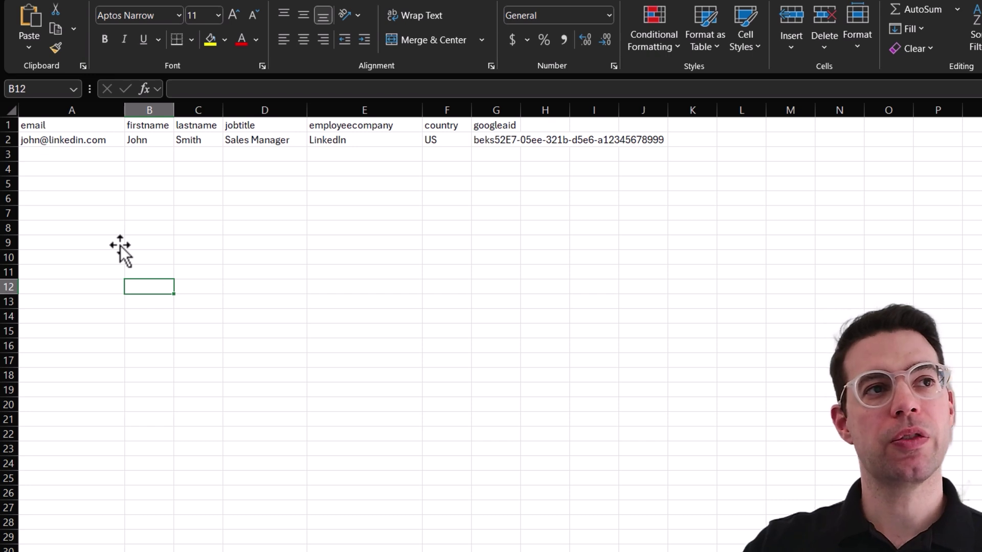
{"action": "left_click_drag", "start_coordinate": [62, 143], "coordinate": [26, 364]}
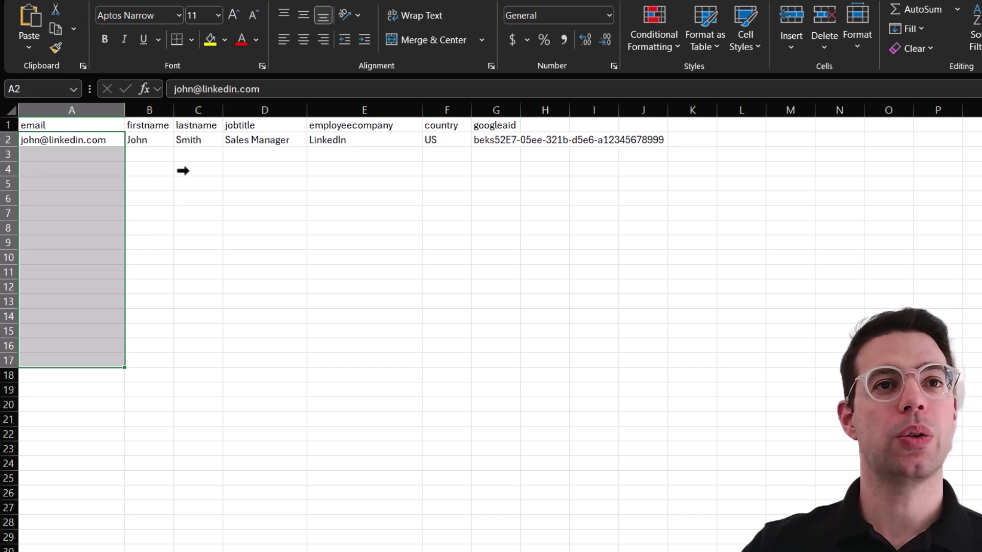
{"action": "left_click", "coordinate": [184, 191]}
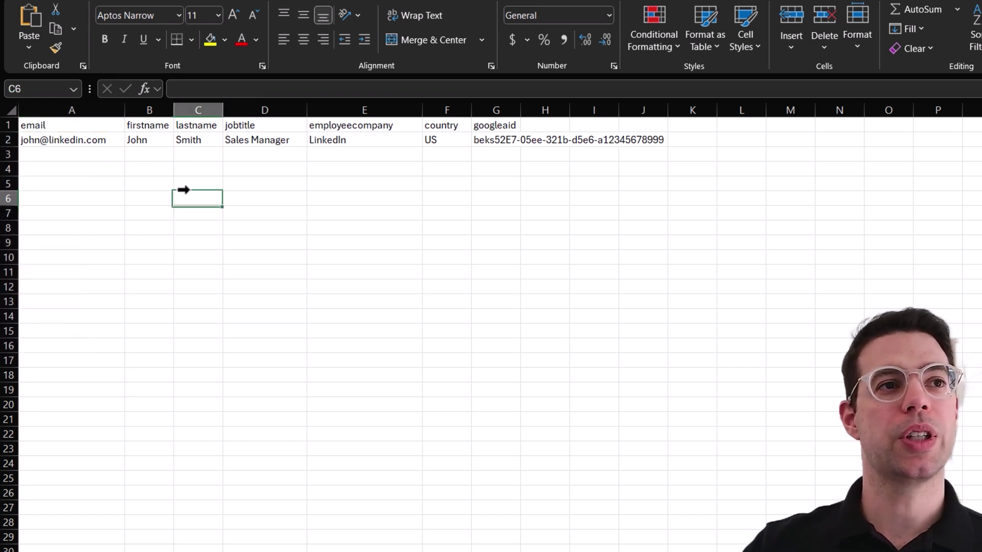
{"action": "left_click", "coordinate": [250, 144]}
{"action": "left_click", "coordinate": [377, 138]}
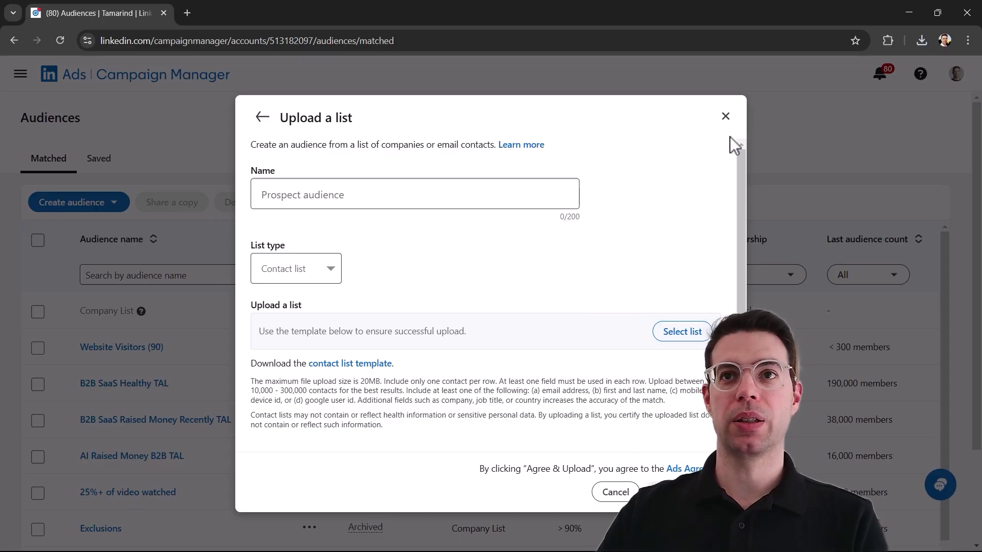
Switch to a Video source audience with a 365-day window and 25% view threshold
{"action": "left_click", "coordinate": [725, 117]}
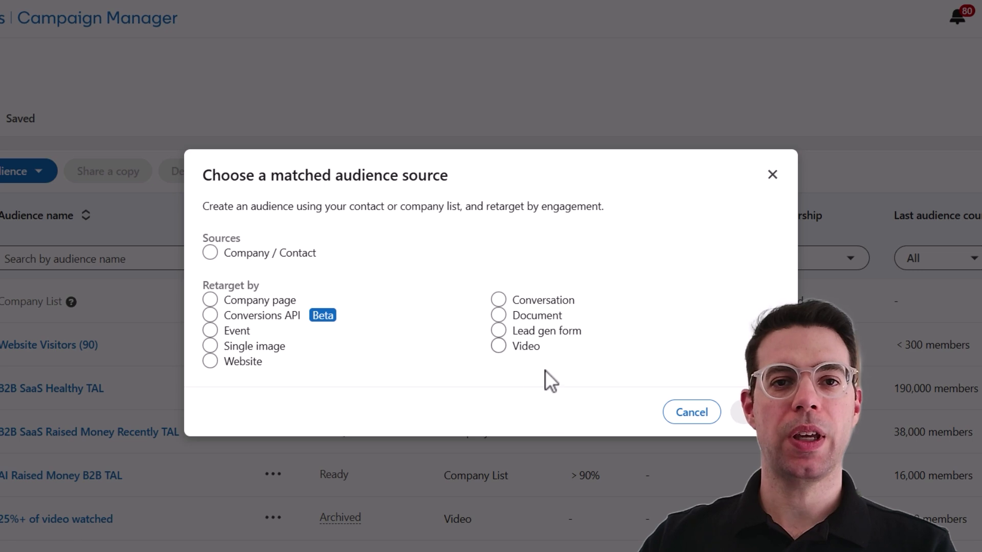
{"action": "left_click", "coordinate": [743, 412]}
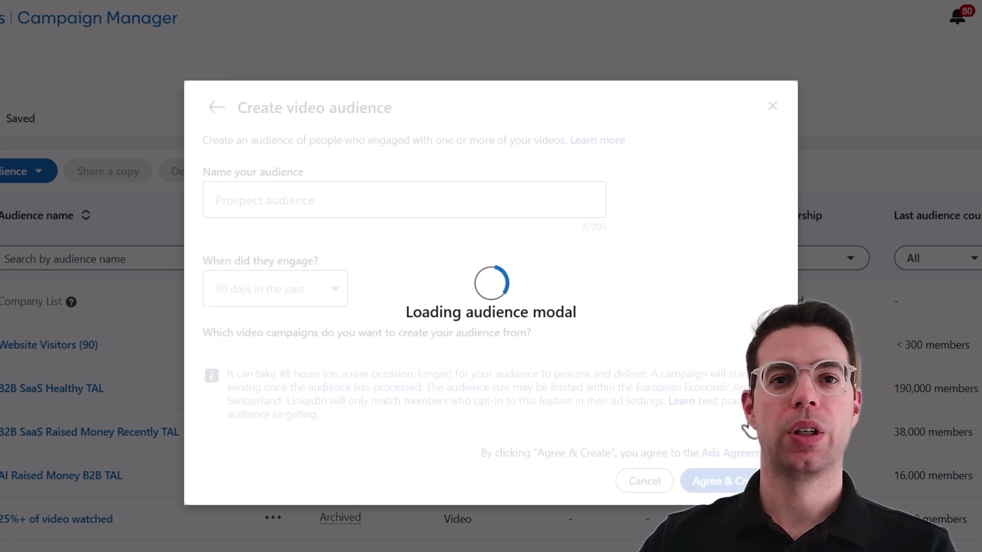
{"action": "scroll", "coordinate": [508, 290], "scroll_direction": "down", "scroll_amount": 3}
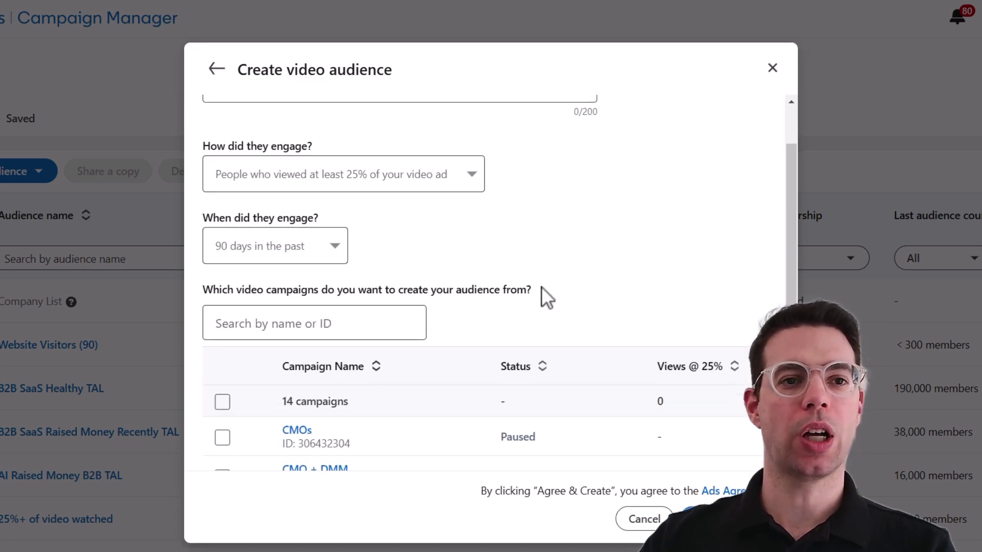
{"action": "scroll", "coordinate": [252, 280], "scroll_direction": "up", "scroll_amount": 3}
{"action": "left_click", "coordinate": [279, 327]}
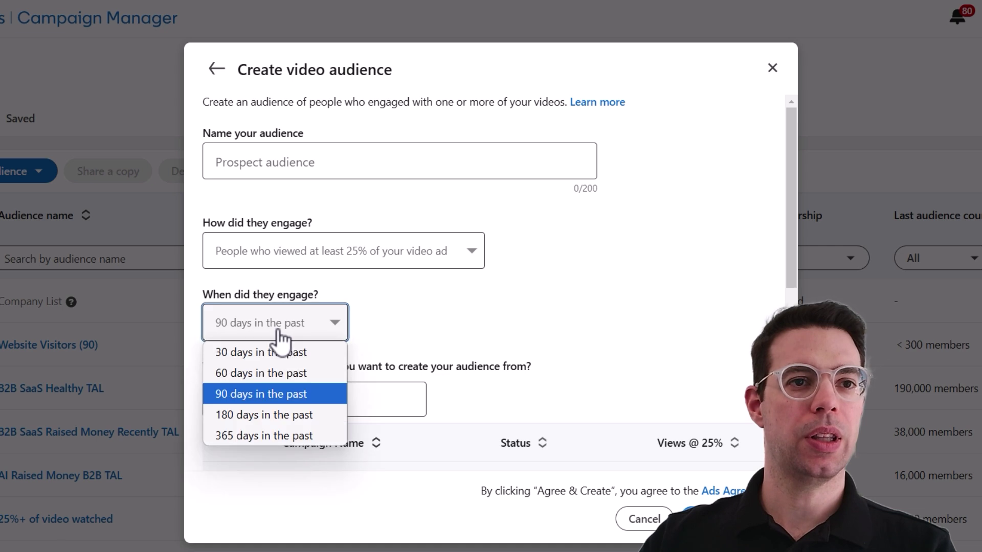
{"action": "left_click", "coordinate": [278, 433]}
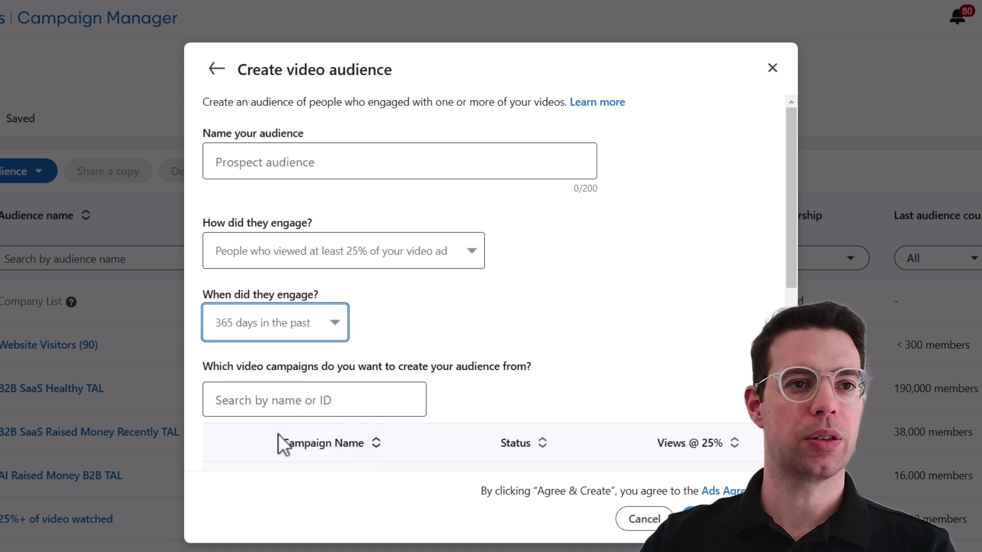
{"action": "left_click", "coordinate": [361, 250]}
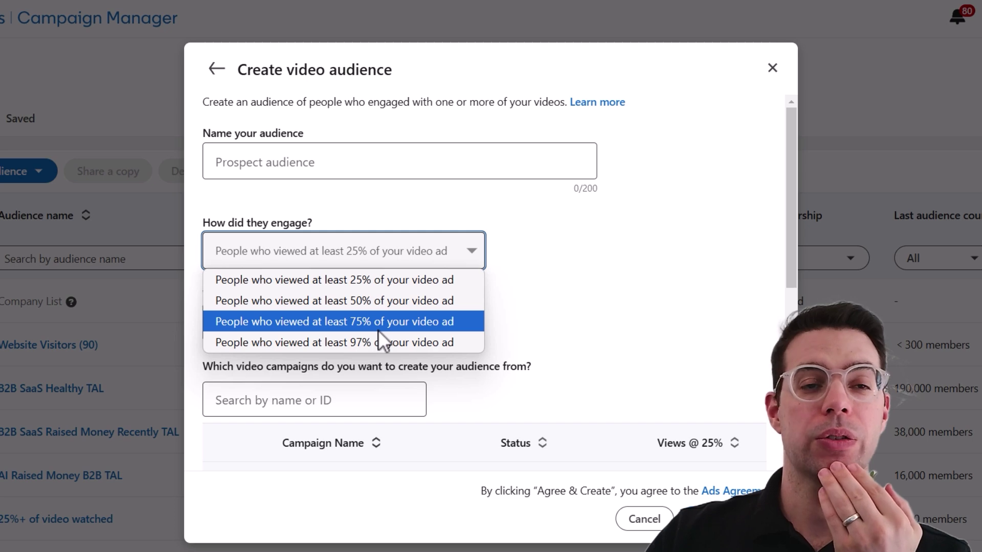
{"action": "left_click", "coordinate": [374, 281]}
Name the audience 'Video Viewers', include all five video campaigns, and create it
{"action": "left_click", "coordinate": [420, 160]}
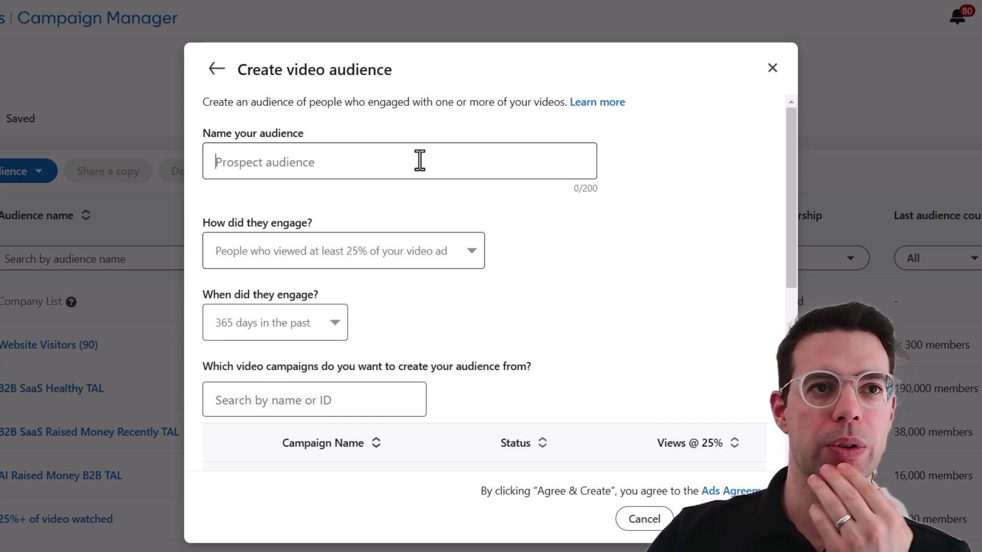
{"action": "left_click", "coordinate": [416, 160]}
{"action": "type", "text": "Video Viewers"}
{"action": "scroll", "coordinate": [536, 265], "scroll_direction": "down", "scroll_amount": 5}
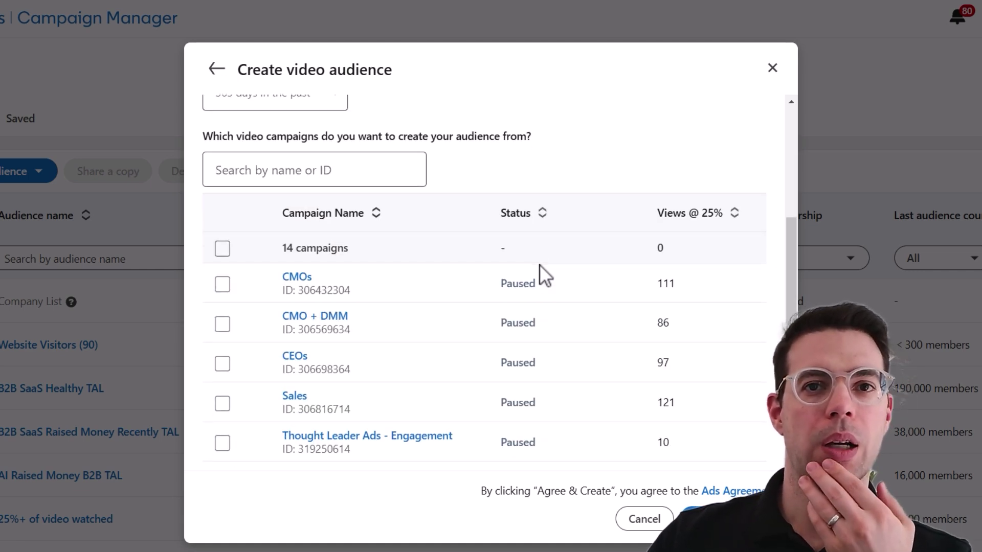
{"action": "left_click", "coordinate": [222, 249]}
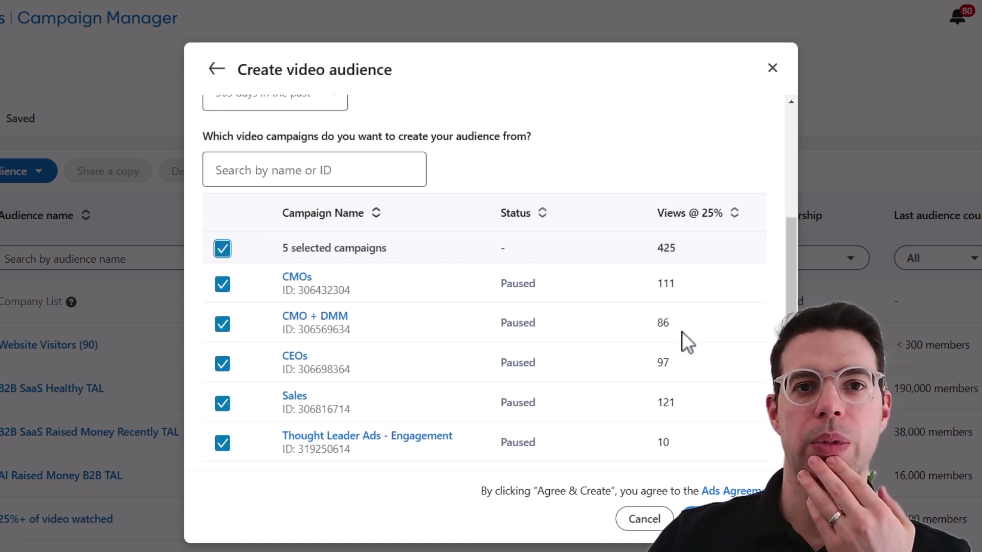
{"action": "scroll", "coordinate": [539, 357], "scroll_direction": "down", "scroll_amount": 2}
{"action": "scroll", "coordinate": [528, 344], "scroll_direction": "up", "scroll_amount": 7}
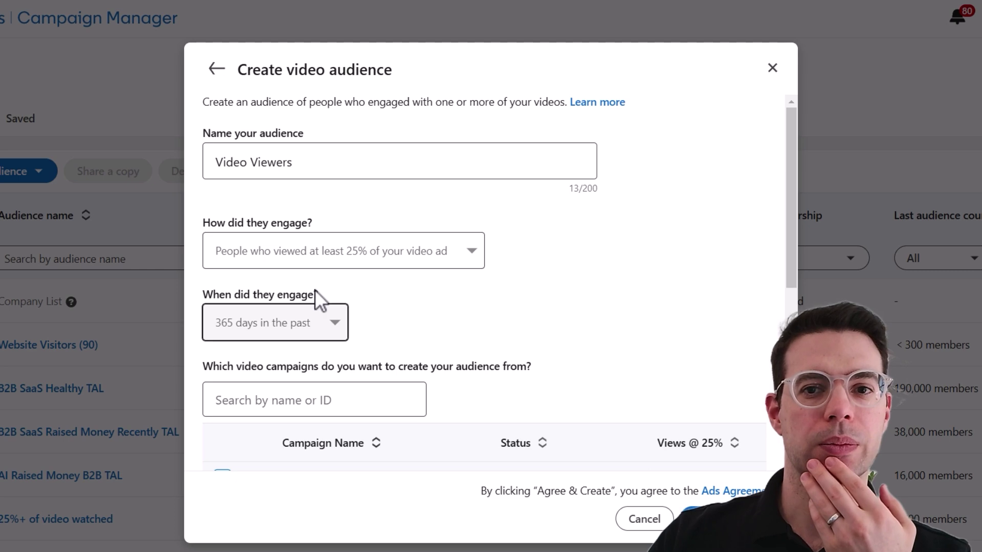
{"action": "left_click", "coordinate": [721, 519]}
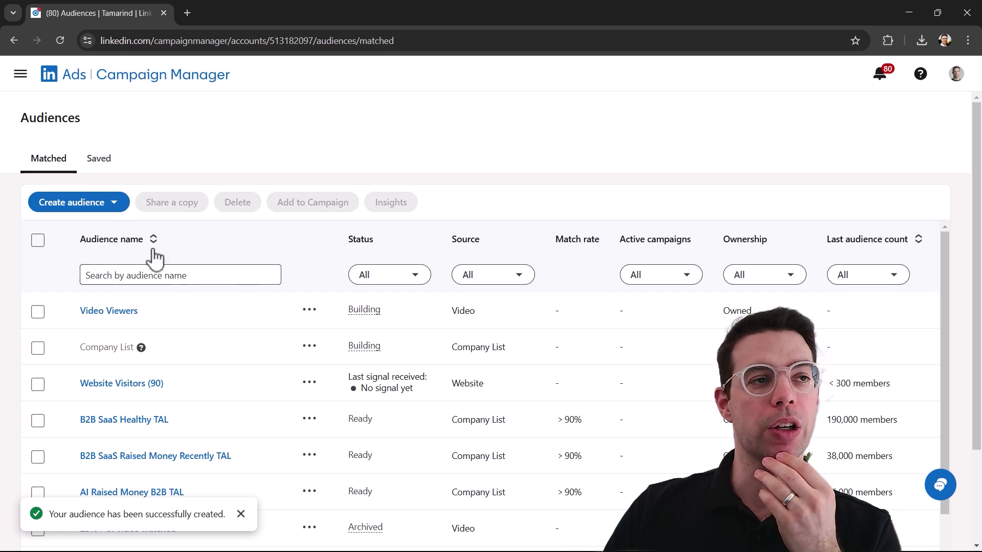
Start a Single image ad engagement audience, keep Any interactions, then go back to source choices
{"action": "left_click", "coordinate": [76, 210]}
{"action": "left_click", "coordinate": [256, 349]}
{"action": "left_click", "coordinate": [707, 404]}
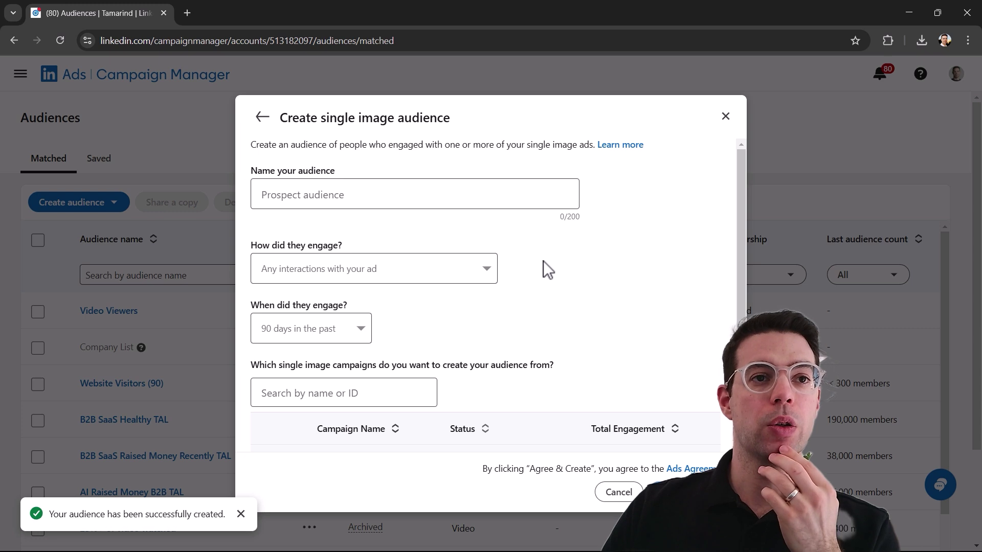
{"action": "left_click", "coordinate": [463, 280]}
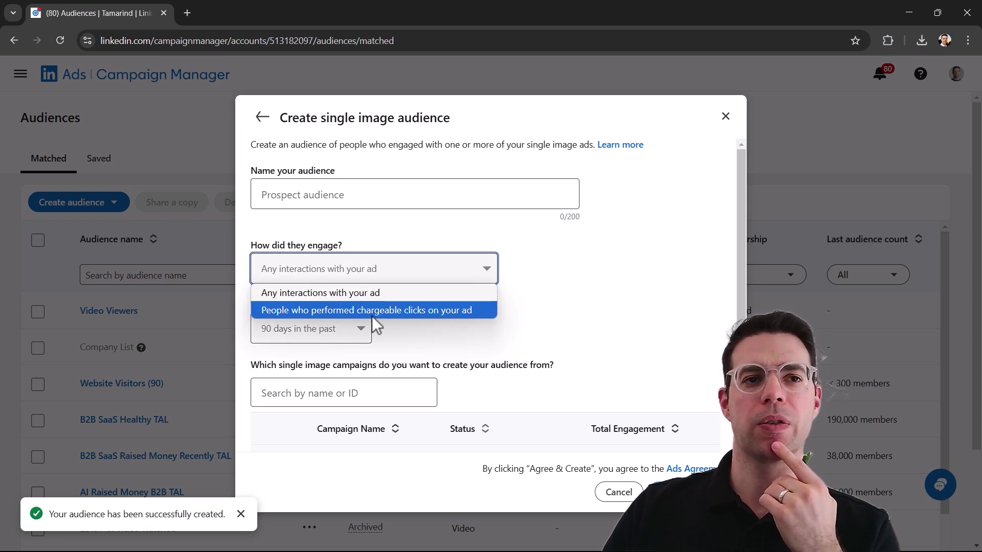
{"action": "left_click", "coordinate": [511, 306]}
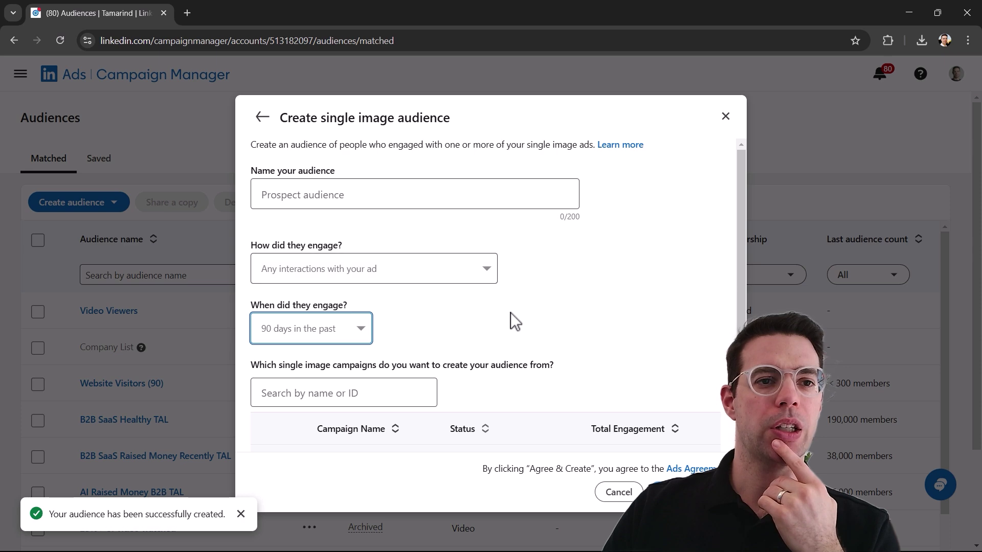
{"action": "scroll", "coordinate": [510, 313], "scroll_direction": "down", "scroll_amount": 3}
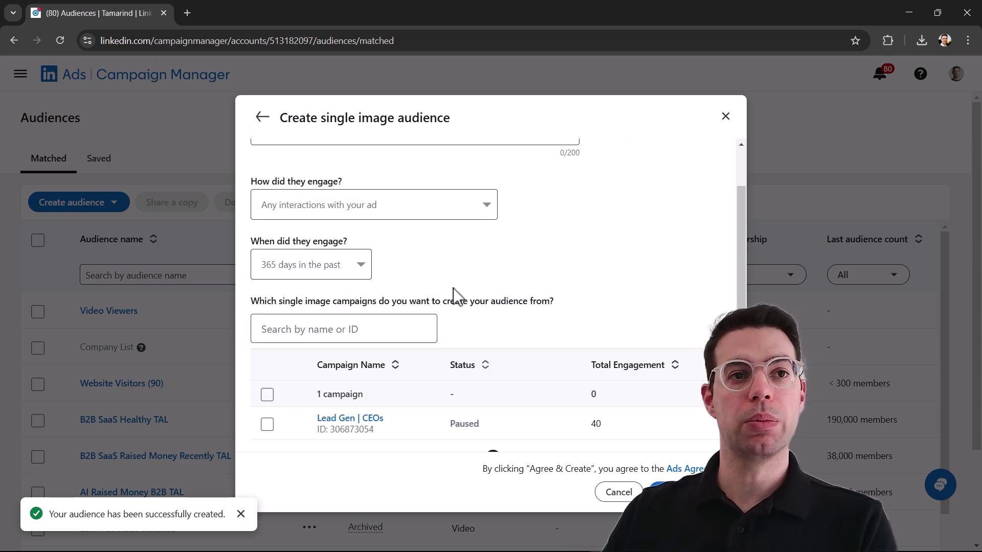
{"action": "scroll", "coordinate": [522, 259], "scroll_direction": "up", "scroll_amount": 3}
{"action": "left_click", "coordinate": [262, 117]}
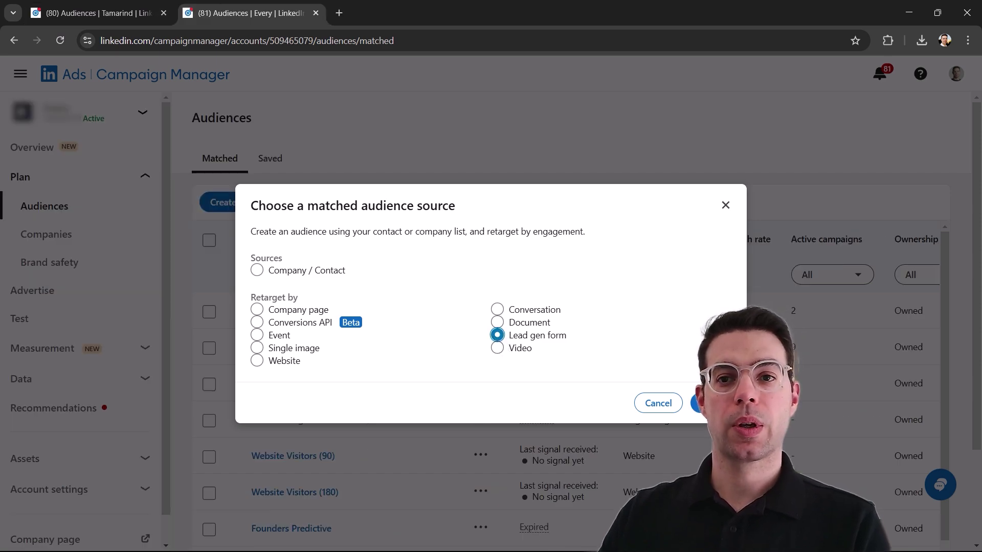
Set up a Lead gen form audience of people who opened the form in three campaigns
{"action": "left_click", "coordinate": [701, 403]}
{"action": "left_click", "coordinate": [410, 266]}
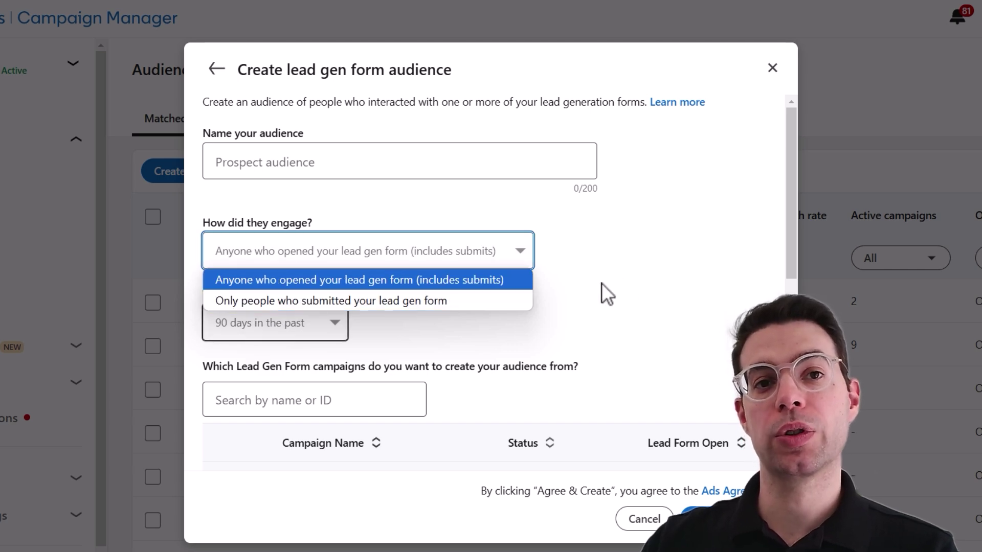
{"action": "left_click", "coordinate": [611, 267]}
{"action": "scroll", "coordinate": [314, 262], "scroll_direction": "down", "scroll_amount": 5}
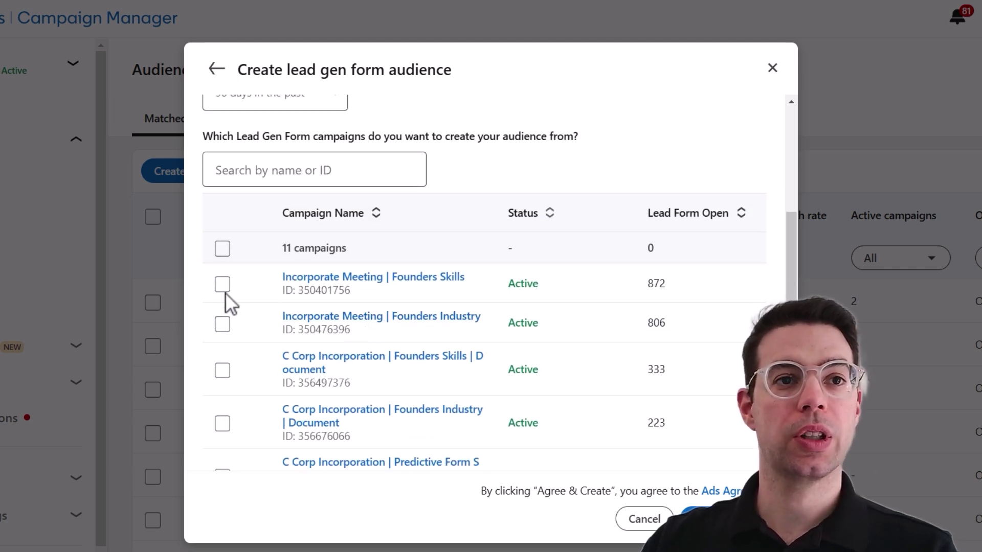
{"action": "left_click", "coordinate": [223, 286]}
{"action": "left_click", "coordinate": [223, 323]}
{"action": "left_click", "coordinate": [223, 370]}
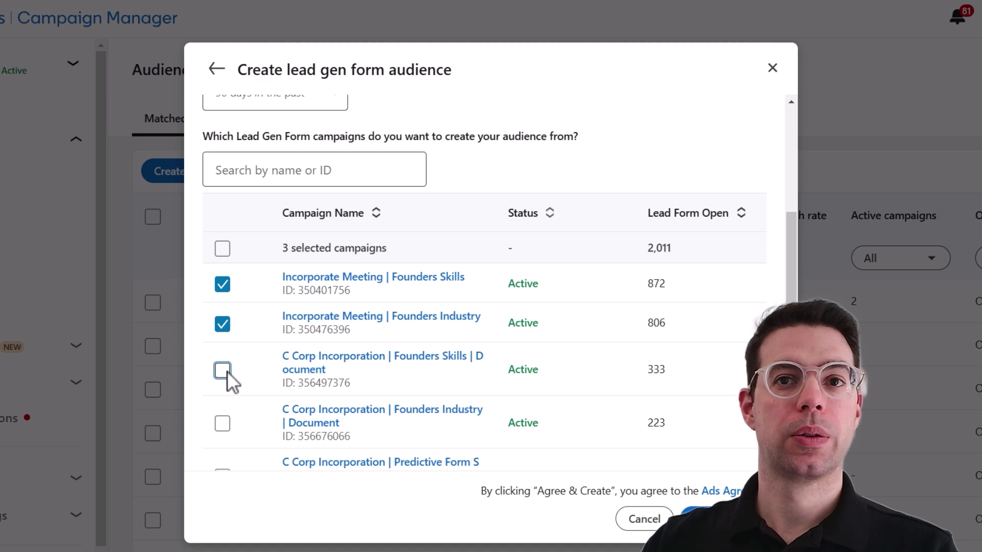
Name the audience 'Lead Gen Form Retargeting'
{"action": "scroll", "coordinate": [449, 328], "scroll_direction": "up", "scroll_amount": 5}
{"action": "left_click", "coordinate": [302, 174]}
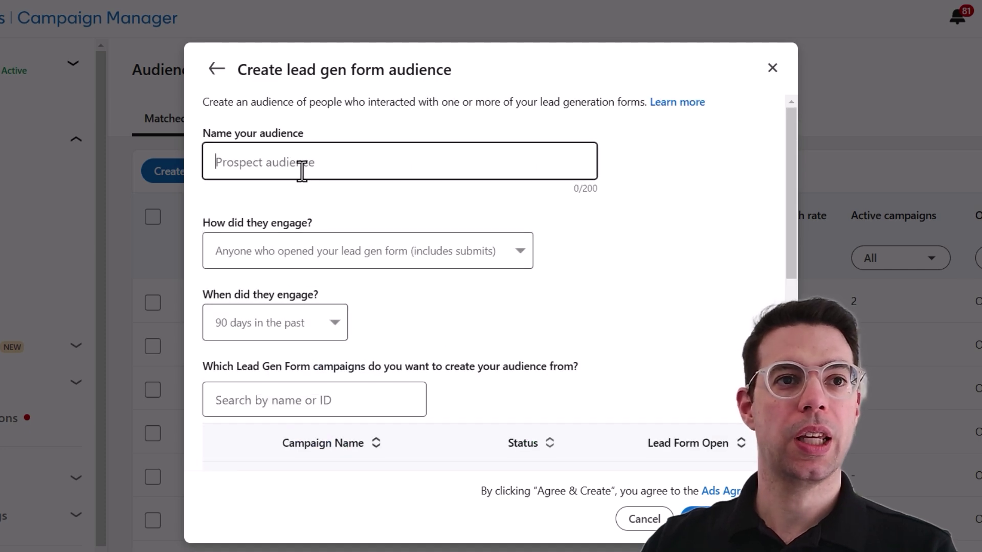
{"action": "type", "text": "Lead Gen Form Retarg"}
{"action": "key", "text": "BackSpace"}
{"action": "type", "text": "targeting"}
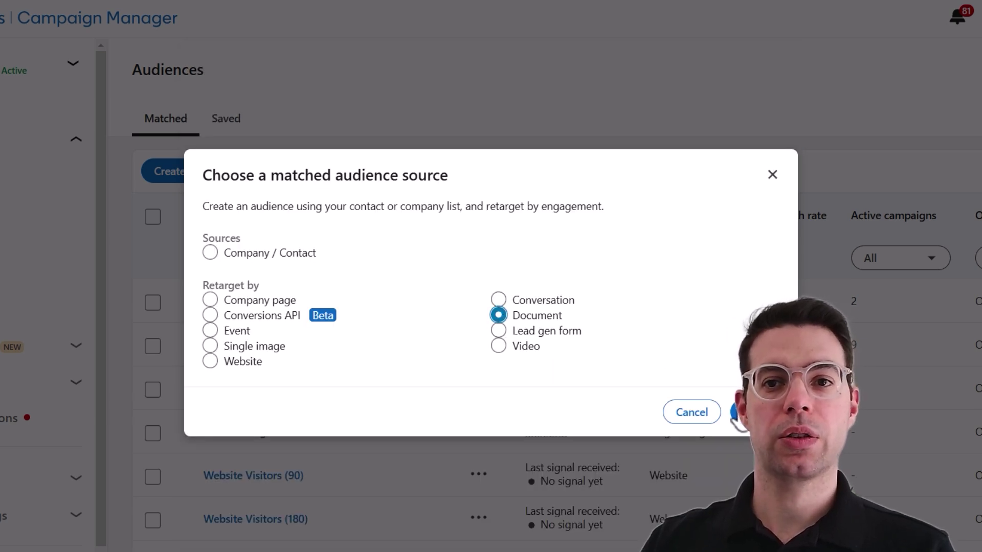
Try a Document audience with Any interactions from the Founders Skills and Founders Industry campaigns, then go back
{"action": "left_click", "coordinate": [736, 414]}
{"action": "left_click", "coordinate": [440, 261]}
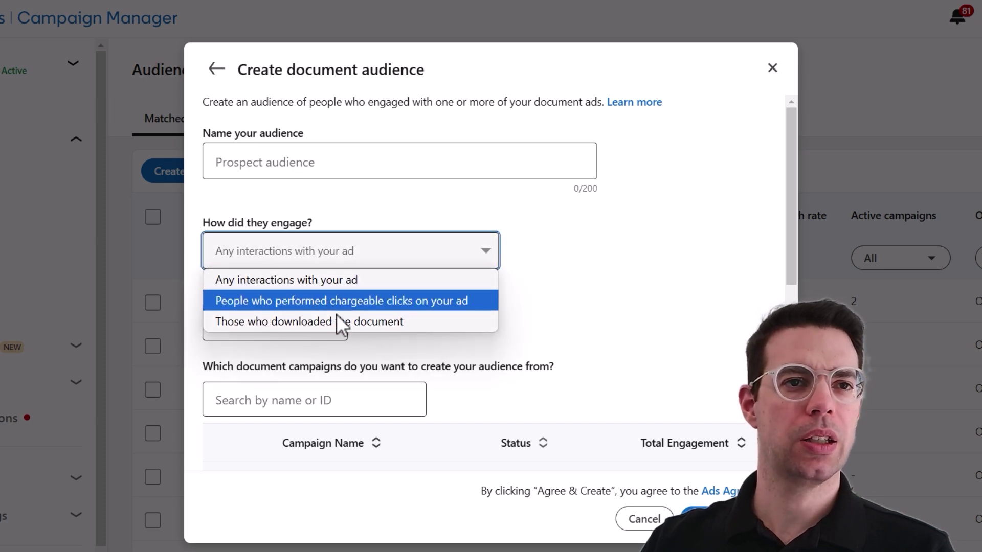
{"action": "left_click", "coordinate": [338, 284]}
{"action": "scroll", "coordinate": [562, 306], "scroll_direction": "down", "scroll_amount": 3}
{"action": "scroll", "coordinate": [595, 310], "scroll_direction": "down", "scroll_amount": 2}
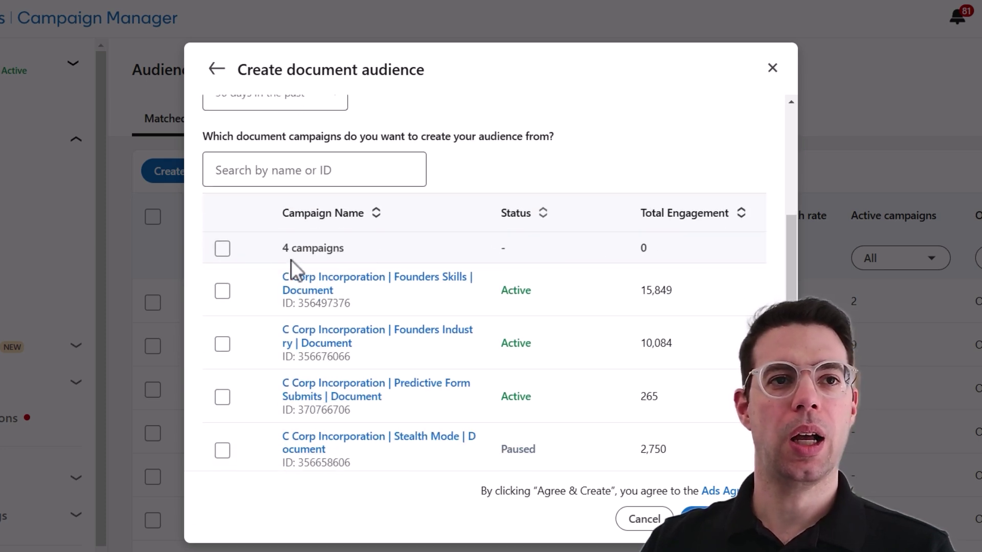
{"action": "left_click", "coordinate": [216, 292]}
{"action": "left_click", "coordinate": [221, 343]}
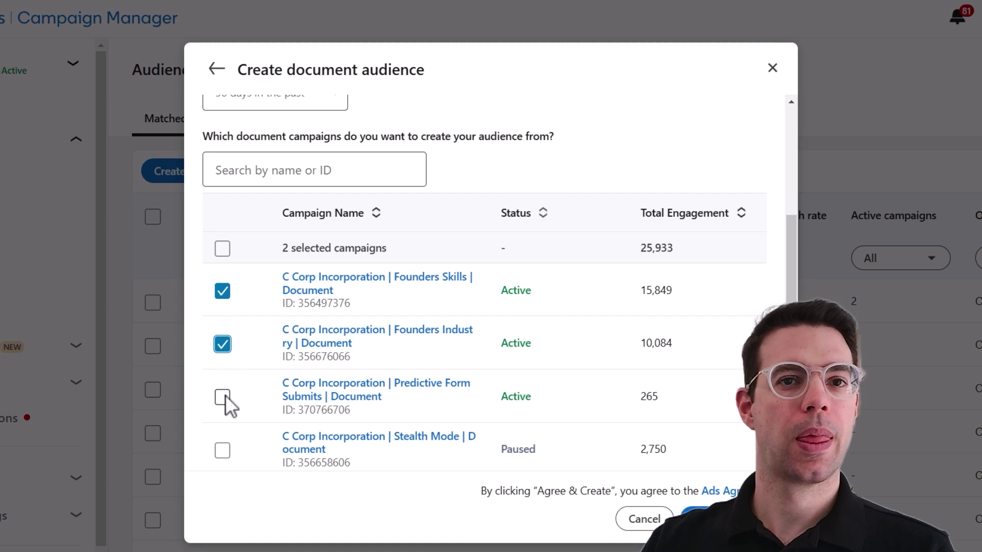
{"action": "scroll", "coordinate": [307, 307], "scroll_direction": "up", "scroll_amount": 5}
{"action": "left_click", "coordinate": [295, 164]}
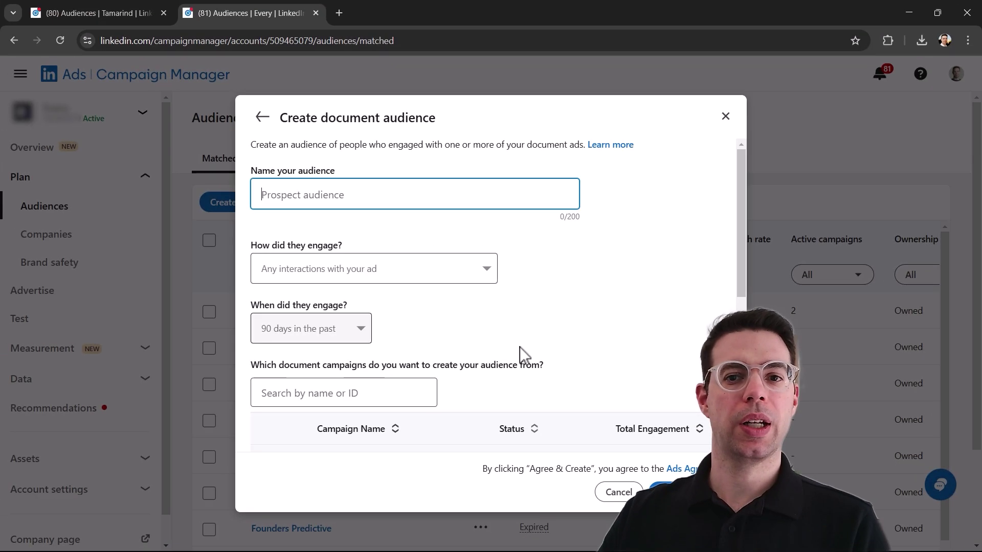
{"action": "left_click", "coordinate": [263, 117]}
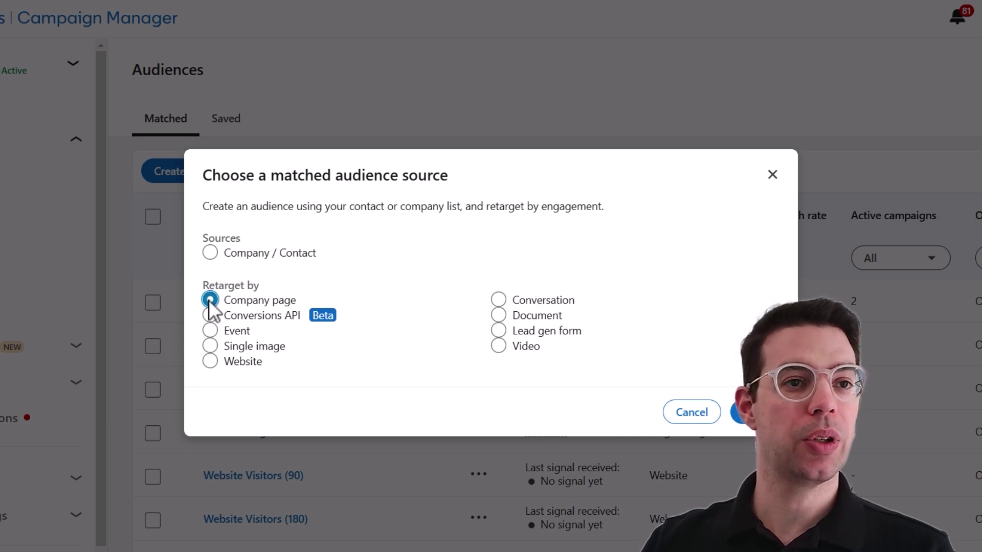
Select Event as the matched audience source
{"action": "left_click", "coordinate": [213, 330]}
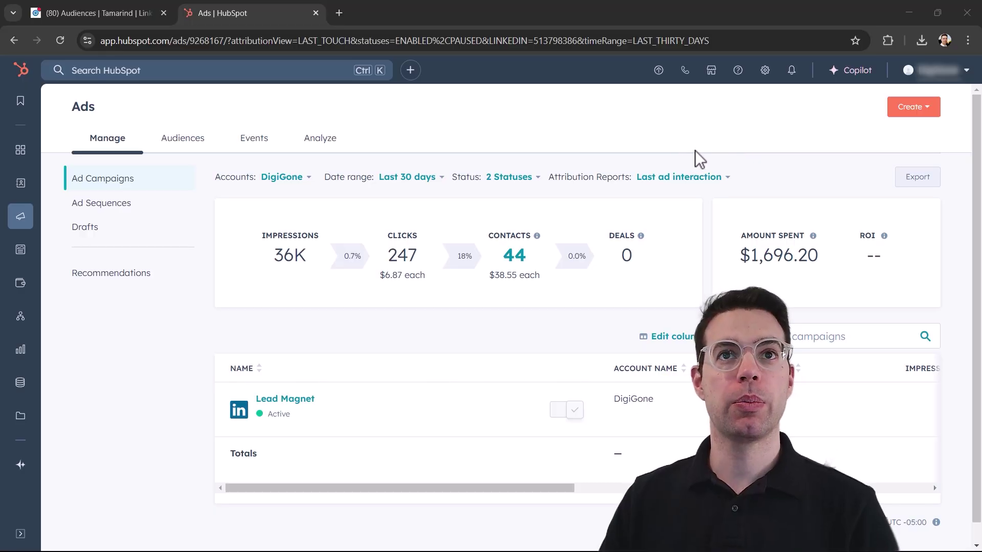
In HubSpot Ads, create a contact list audience from the All contacts (14302) list
{"action": "mouse_move", "coordinate": [14, 217]}
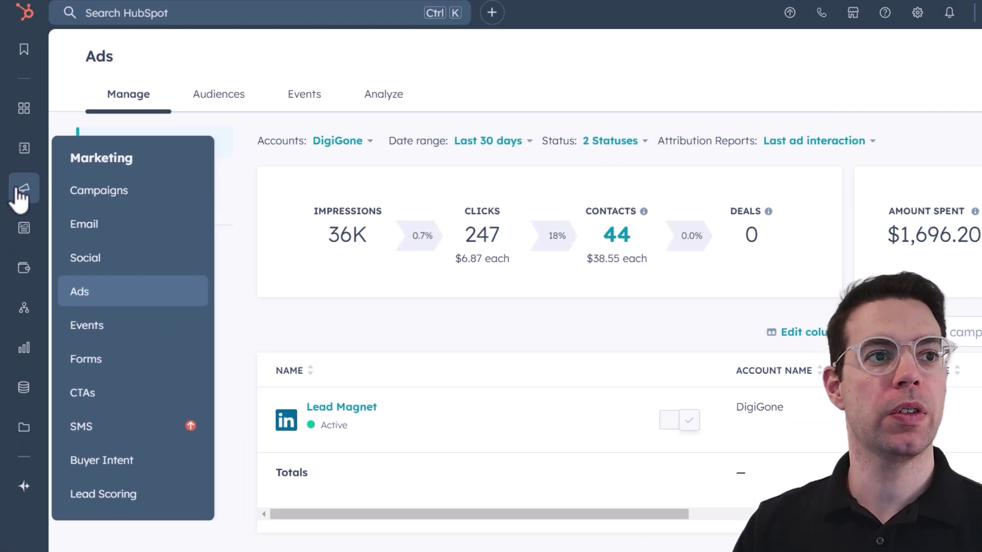
{"action": "left_click", "coordinate": [92, 302]}
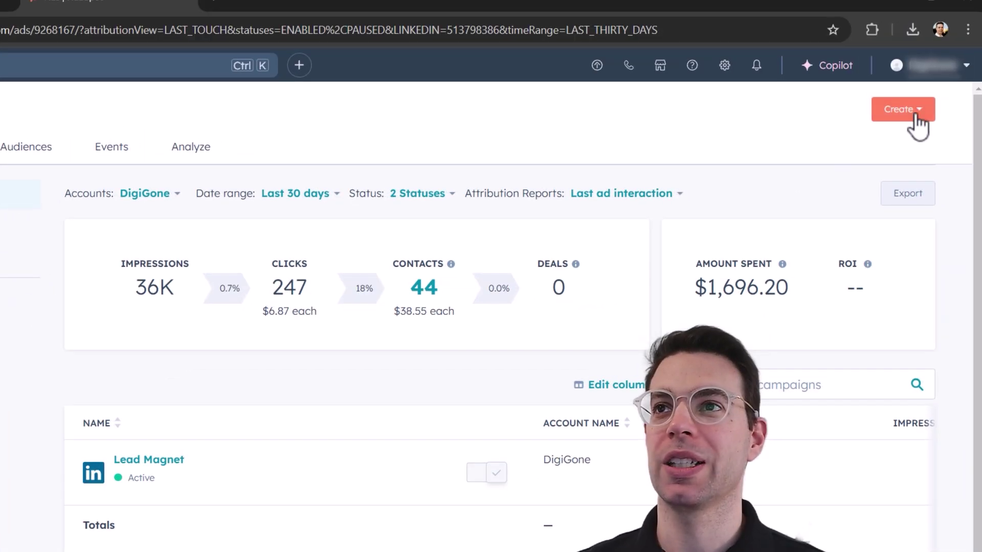
{"action": "left_click", "coordinate": [915, 113]}
{"action": "left_click", "coordinate": [882, 176]}
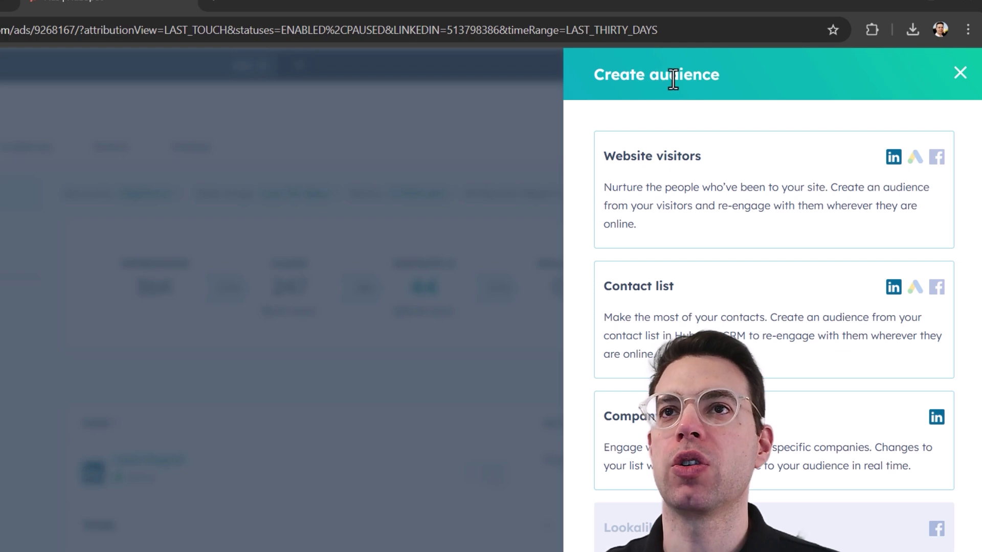
{"action": "left_click", "coordinate": [662, 313]}
{"action": "left_click", "coordinate": [702, 188]}
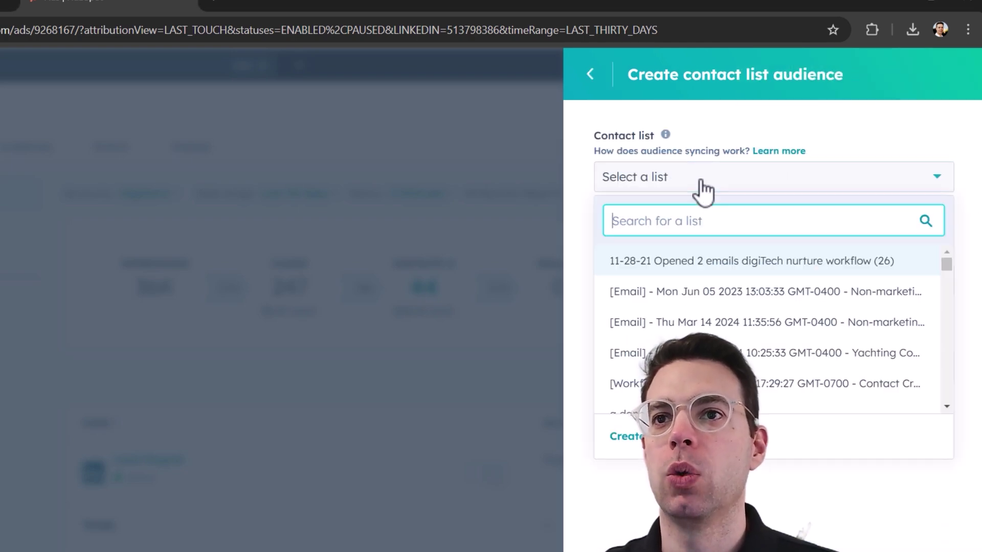
{"action": "type", "text": "all con"}
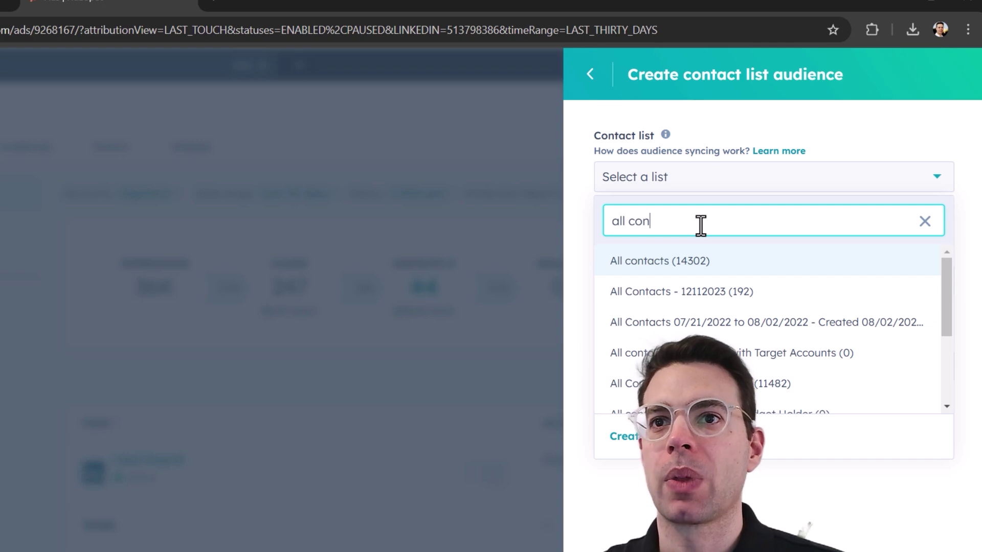
{"action": "left_click", "coordinate": [732, 265]}
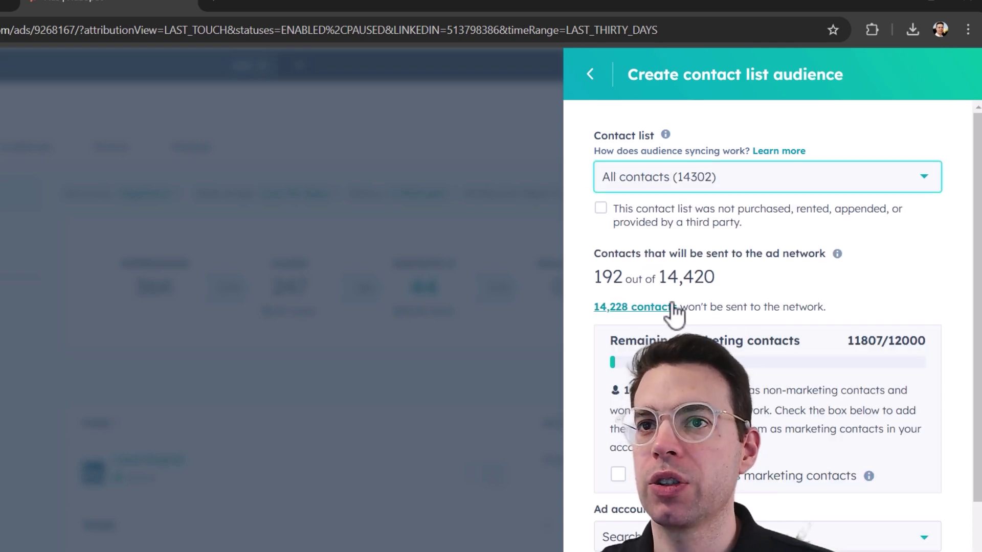
{"action": "scroll", "coordinate": [683, 276], "scroll_direction": "down", "scroll_amount": 2}
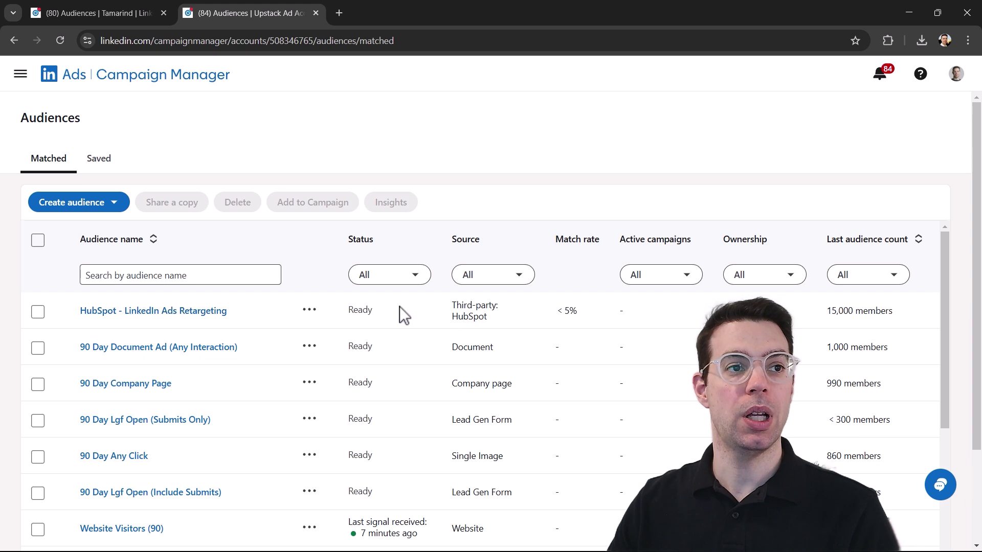
Highlight the Third-party: HubSpot source, close that account's tab, and open Tamarind's campaign groups
{"action": "left_click_drag", "start_coordinate": [451, 306], "coordinate": [494, 322]}
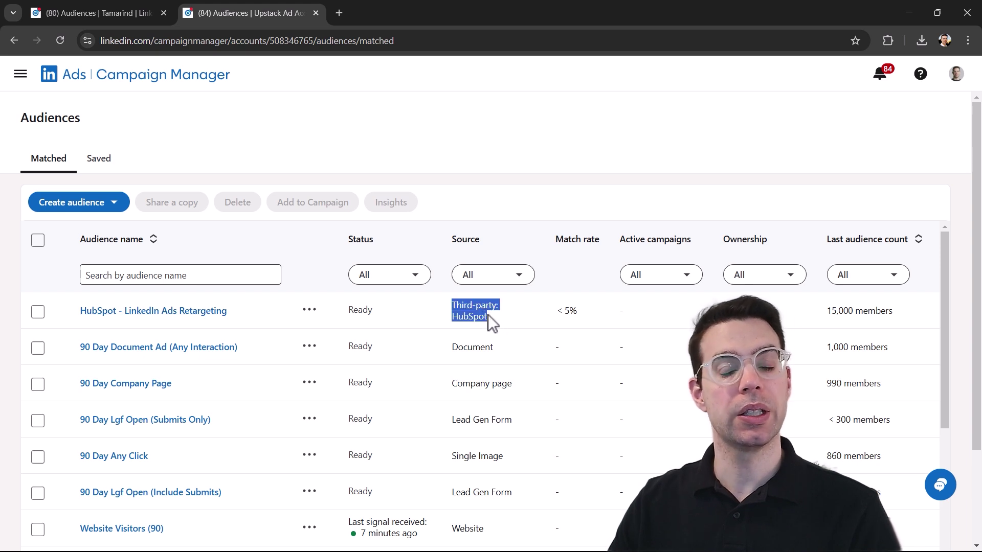
{"action": "left_click", "coordinate": [490, 317]}
{"action": "key", "text": "ctrl+w"}
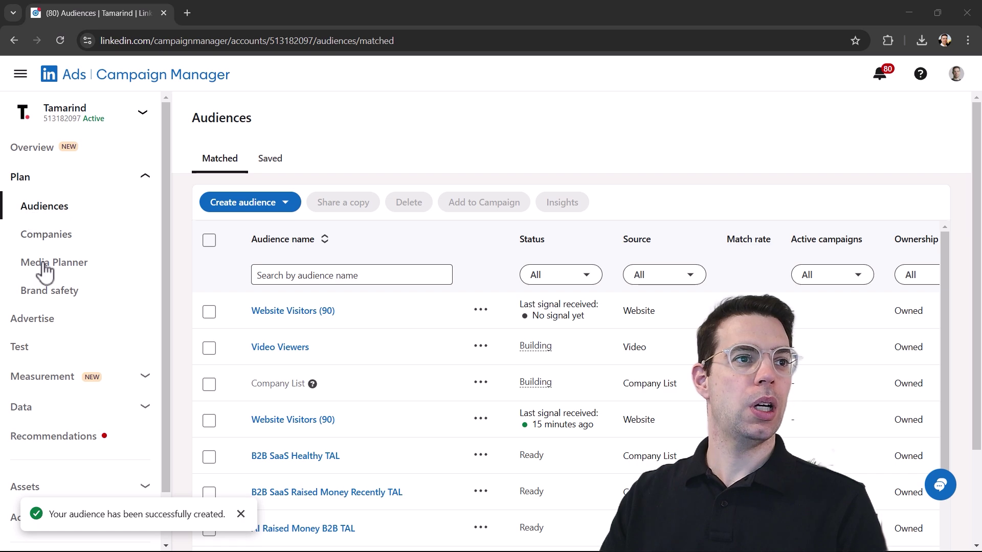
{"action": "left_click", "coordinate": [30, 323]}
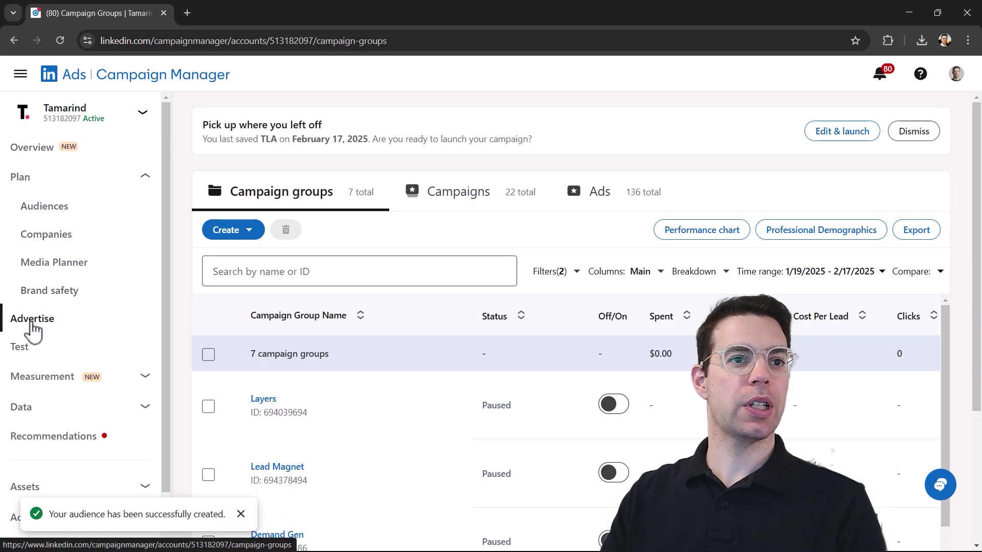
Start a new Brand awareness campaign in the Demand Gen campaign group
{"action": "left_click", "coordinate": [245, 230]}
{"action": "left_click", "coordinate": [231, 267]}
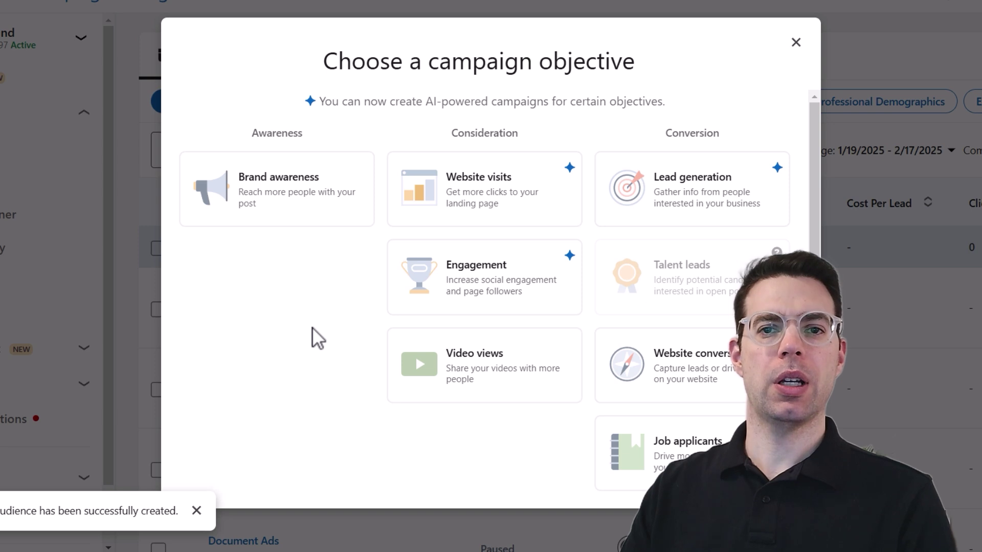
{"action": "left_click", "coordinate": [300, 208]}
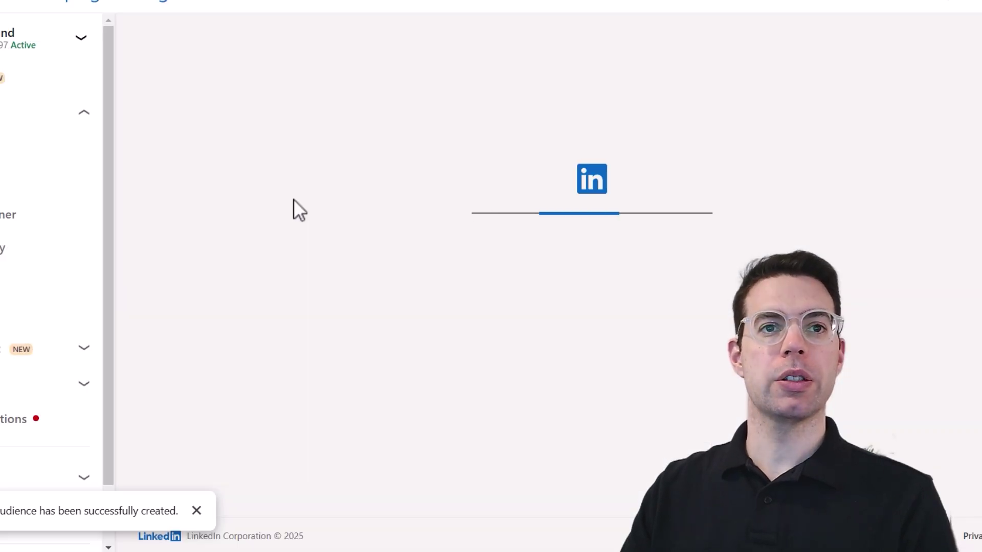
{"action": "left_click", "coordinate": [699, 133]}
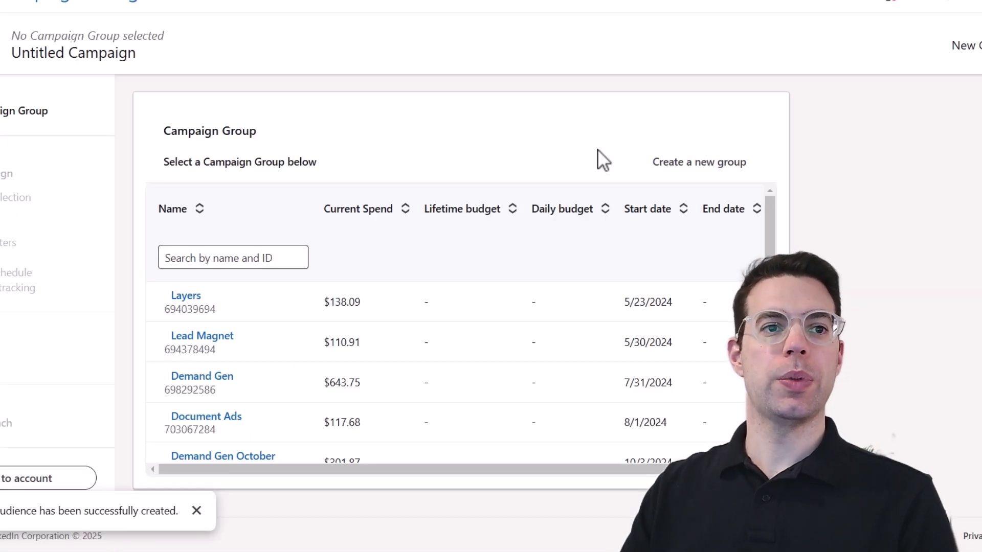
{"action": "left_click", "coordinate": [191, 378]}
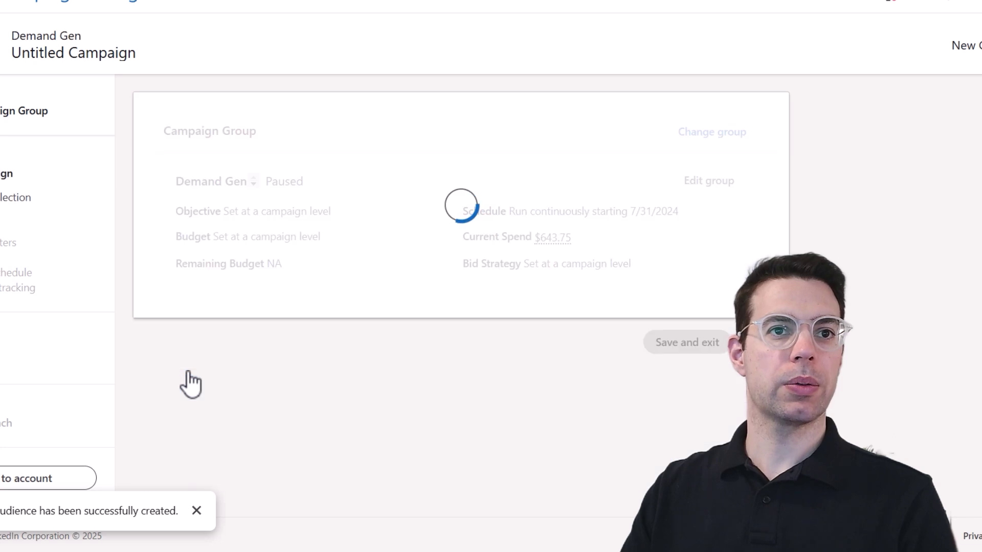
Rename the campaign to 'Retargeting' and scroll down to the Audience section
{"action": "triple_click", "coordinate": [215, 163]}
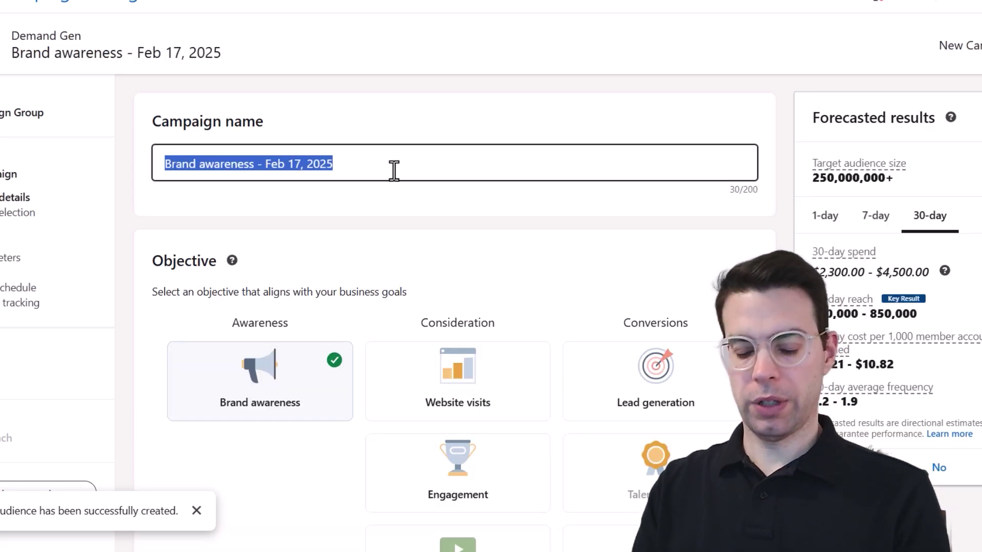
{"action": "type", "text": "Retargeting"}
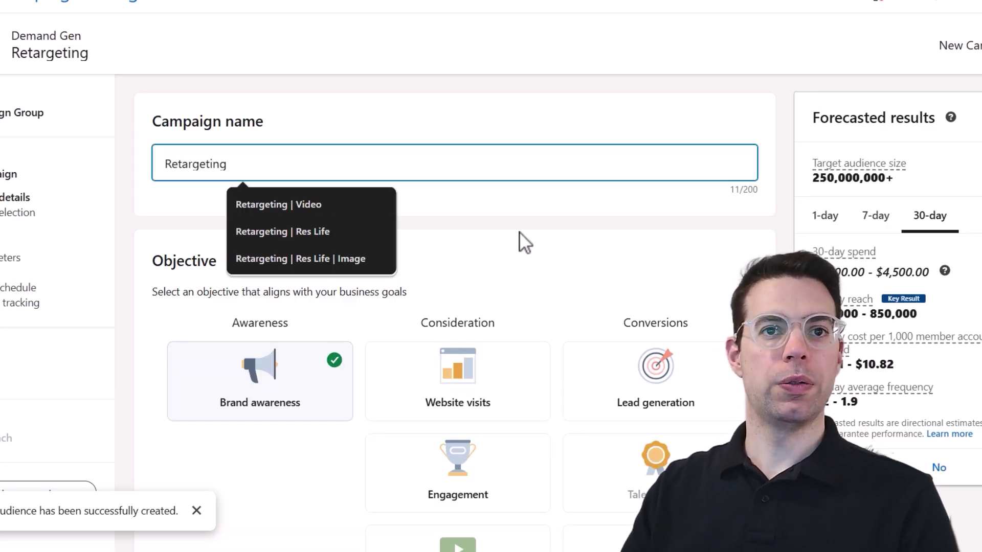
{"action": "left_click", "coordinate": [486, 250]}
{"action": "scroll", "coordinate": [358, 256], "scroll_direction": "down", "scroll_amount": 3}
{"action": "scroll", "coordinate": [342, 256], "scroll_direction": "down", "scroll_amount": 10}
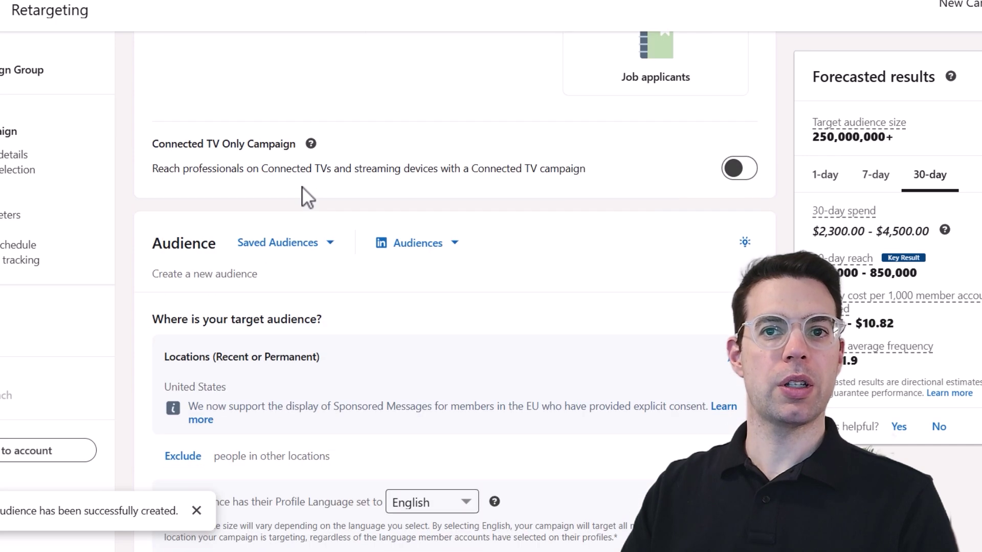
{"action": "scroll", "coordinate": [348, 204], "scroll_direction": "down", "scroll_amount": 2}
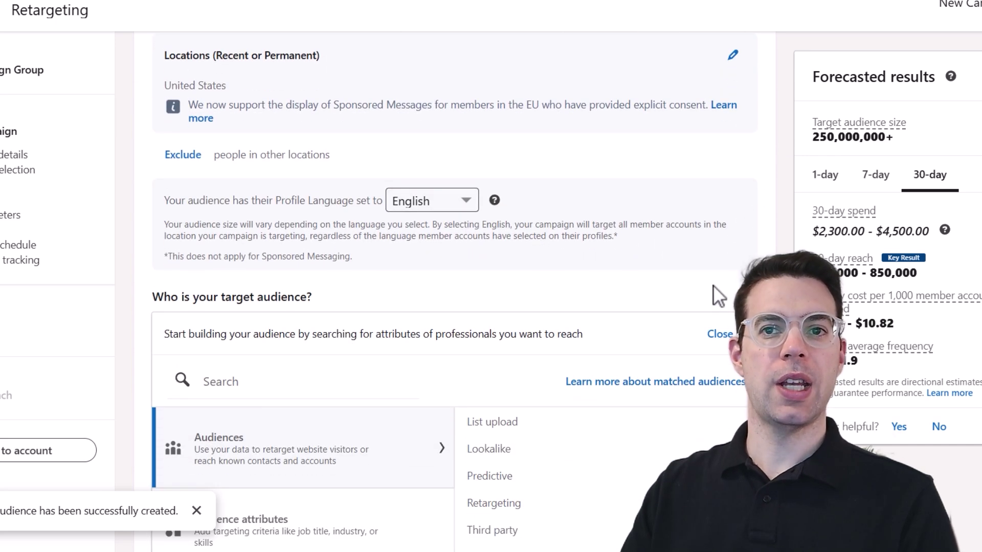
Include the Website Visitors (180) audience from Retargeting > Website, then close the include editor
{"action": "scroll", "coordinate": [632, 272], "scroll_direction": "down", "scroll_amount": 5}
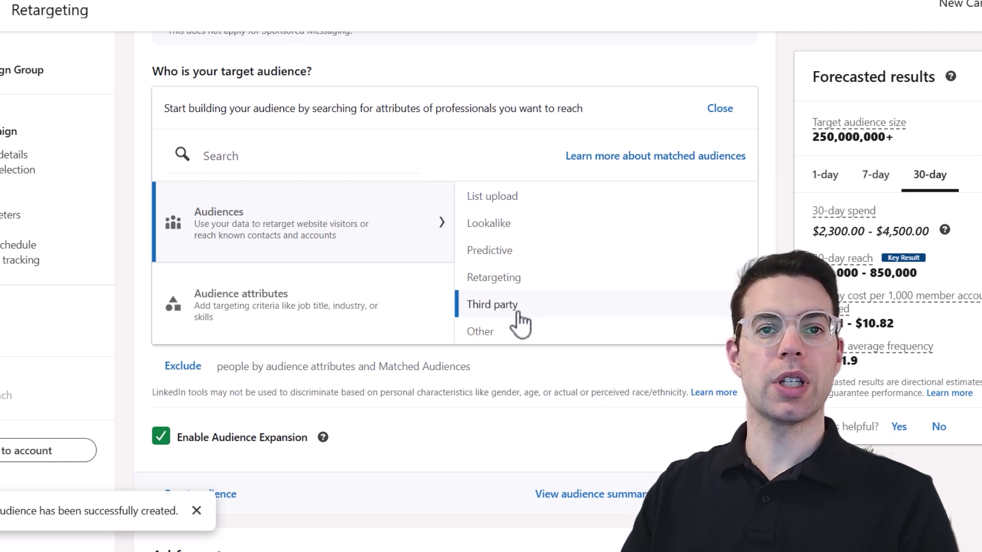
{"action": "left_click", "coordinate": [528, 279]}
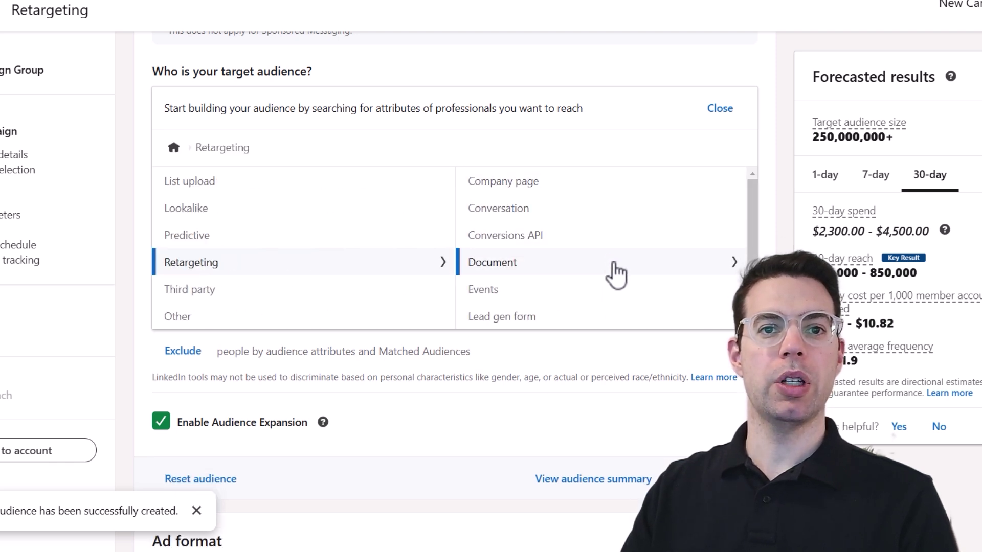
{"action": "scroll", "coordinate": [619, 279], "scroll_direction": "down", "scroll_amount": 2}
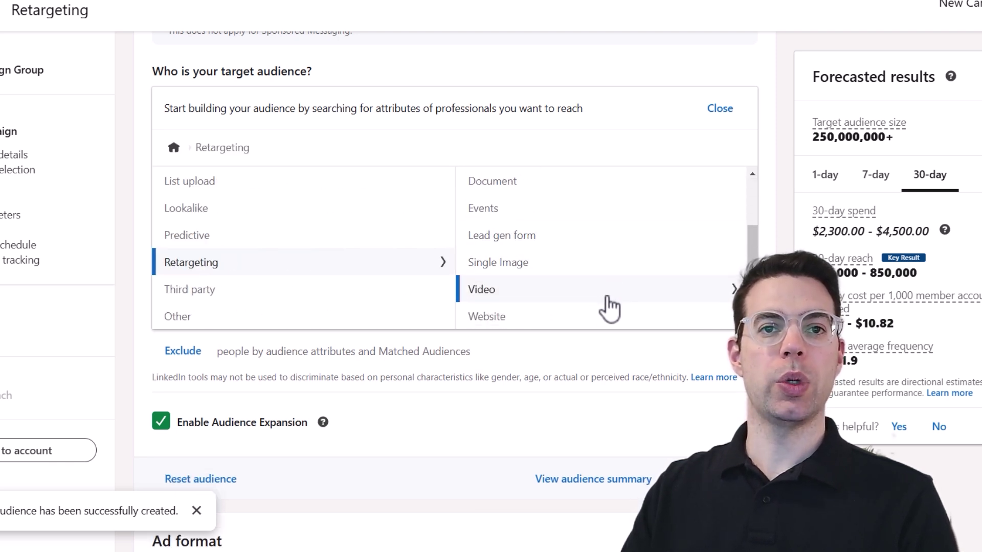
{"action": "left_click", "coordinate": [610, 317]}
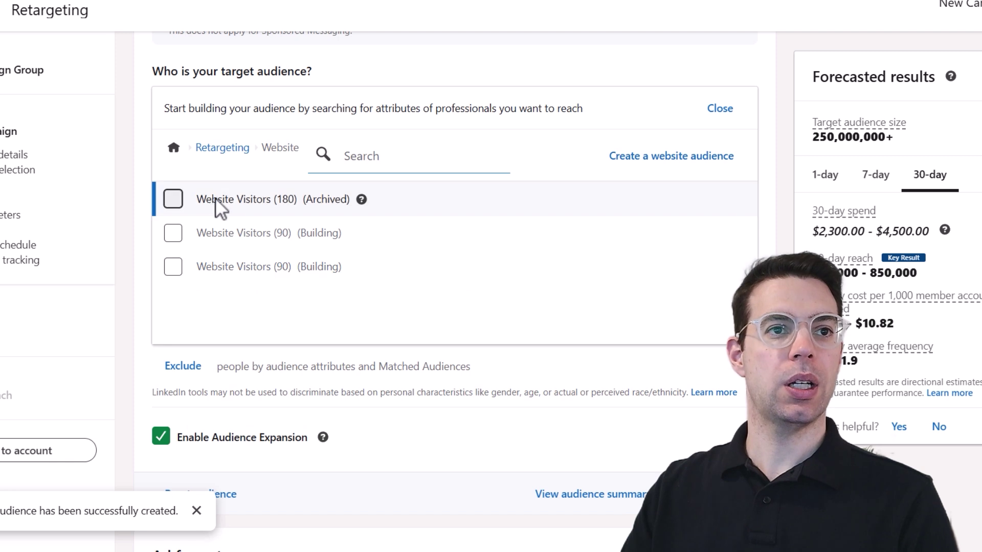
{"action": "left_click", "coordinate": [173, 198]}
{"action": "left_click", "coordinate": [182, 435]}
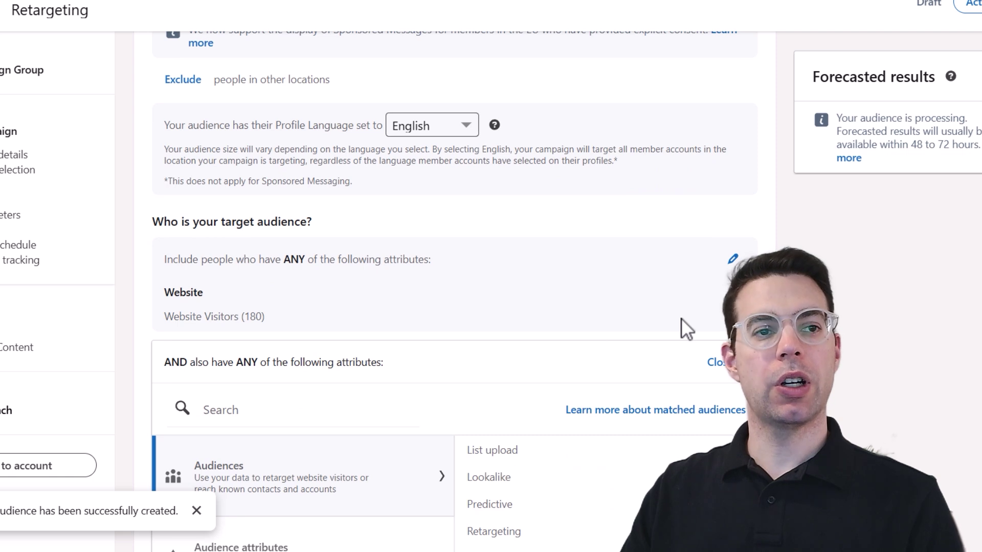
Add a Narrow criterion under Audience attributes > Job Experience > Job Seniorities
{"action": "left_click", "coordinate": [730, 372]}
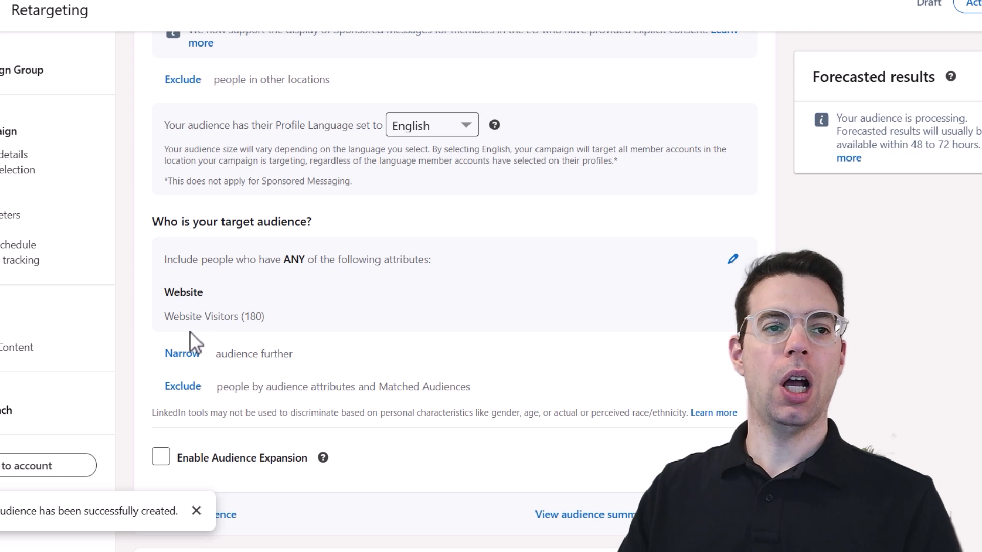
{"action": "left_click", "coordinate": [187, 353]}
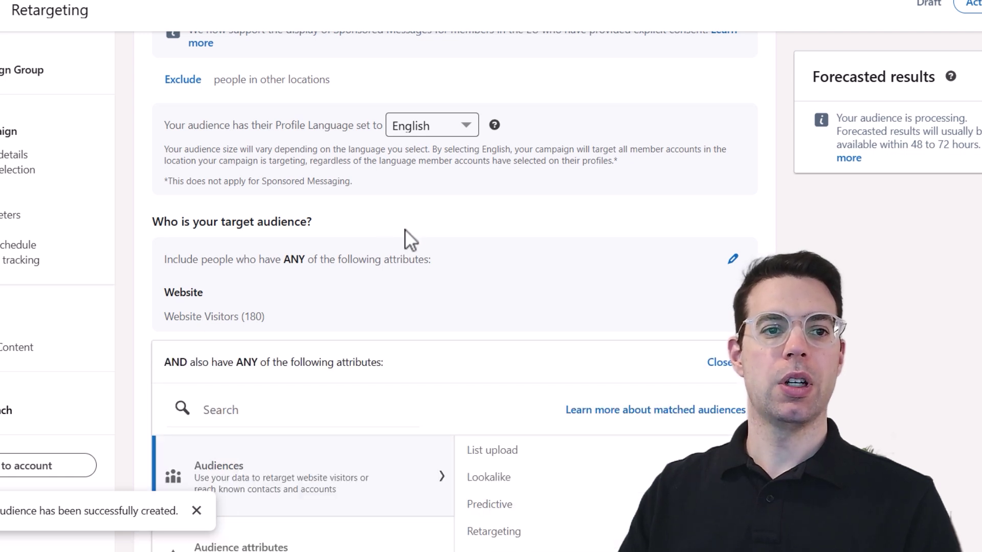
{"action": "scroll", "coordinate": [403, 232], "scroll_direction": "down", "scroll_amount": 3}
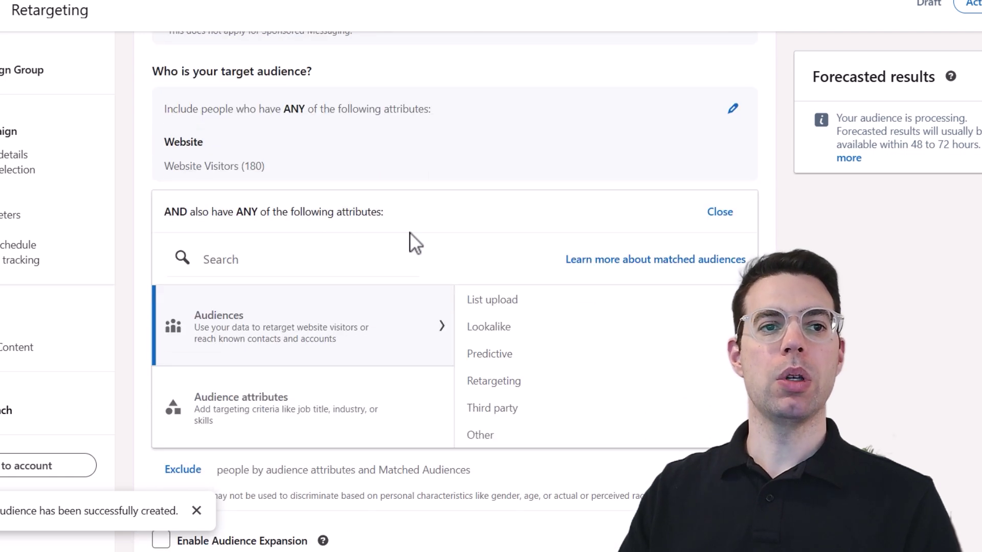
{"action": "left_click", "coordinate": [294, 407]}
{"action": "scroll", "coordinate": [628, 306], "scroll_direction": "down", "scroll_amount": 2}
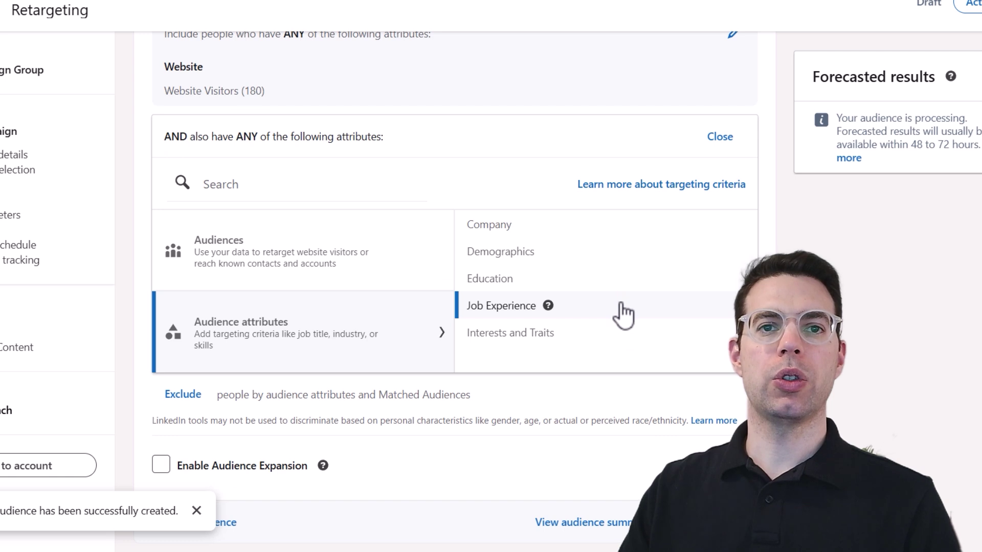
{"action": "left_click", "coordinate": [624, 314]}
{"action": "left_click", "coordinate": [629, 243]}
Tick the CXO, VP, Director, Partner and Owner job seniorities
{"action": "scroll", "coordinate": [224, 292], "scroll_direction": "down", "scroll_amount": 3}
{"action": "scroll", "coordinate": [296, 322], "scroll_direction": "down", "scroll_amount": 2}
{"action": "left_click", "coordinate": [174, 214]}
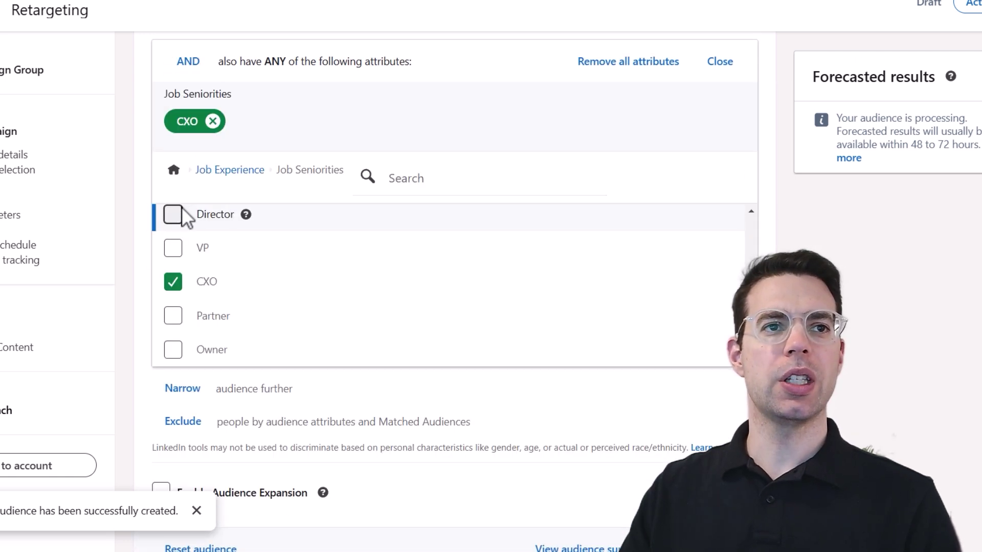
{"action": "left_click", "coordinate": [174, 216]}
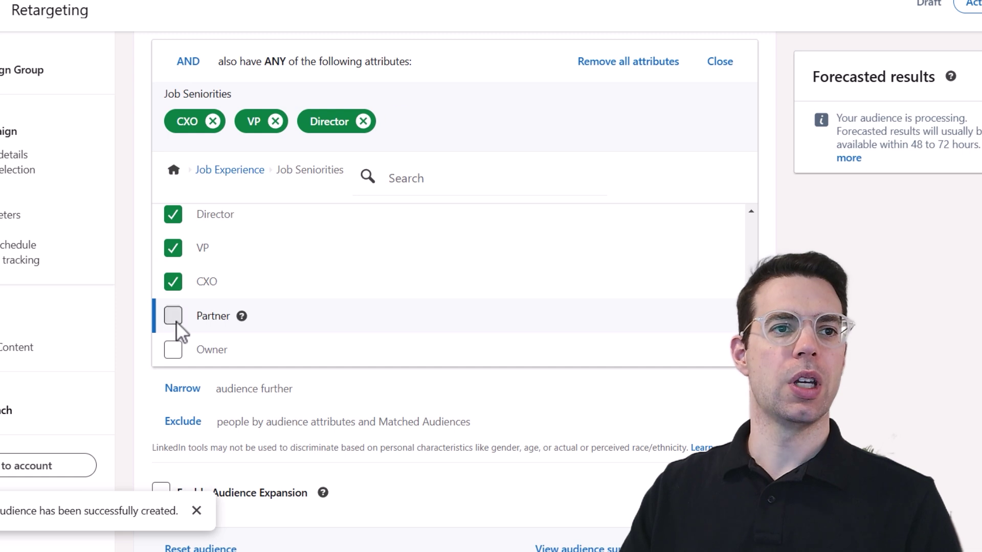
{"action": "left_click", "coordinate": [174, 317]}
{"action": "left_click", "coordinate": [174, 349]}
{"action": "scroll", "coordinate": [324, 326], "scroll_direction": "up", "scroll_amount": 2}
{"action": "scroll", "coordinate": [256, 300], "scroll_direction": "up", "scroll_amount": 3}
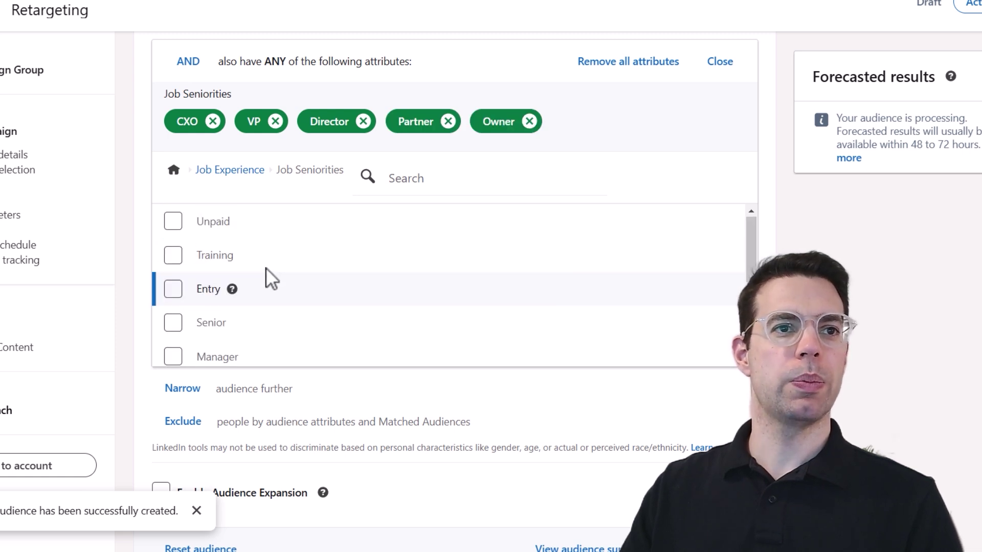
{"action": "scroll", "coordinate": [241, 309], "scroll_direction": "down", "scroll_amount": 1}
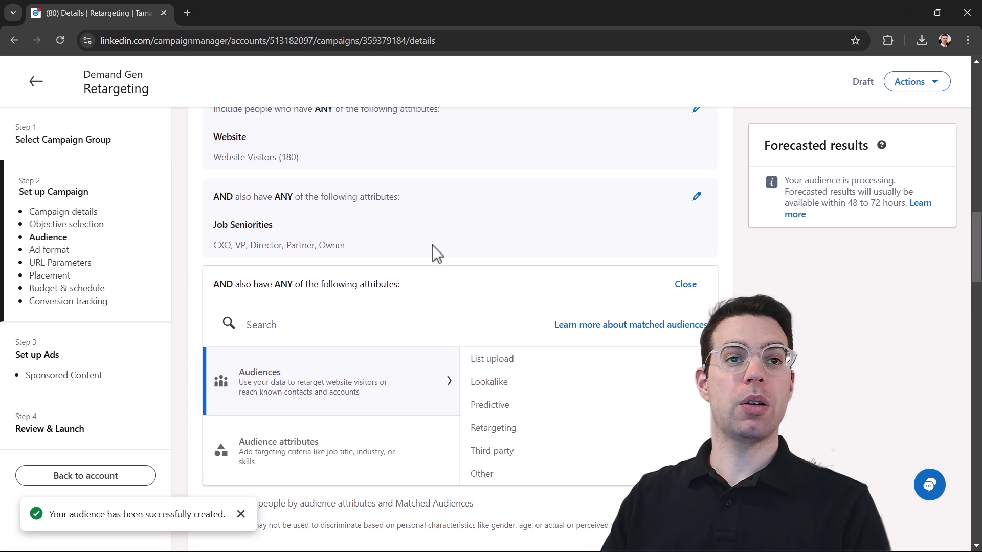
Look at Company > Industries under Audience attributes, then return to the top-level categories
{"action": "scroll", "coordinate": [433, 245], "scroll_direction": "down", "scroll_amount": 1}
{"action": "left_click", "coordinate": [356, 396]}
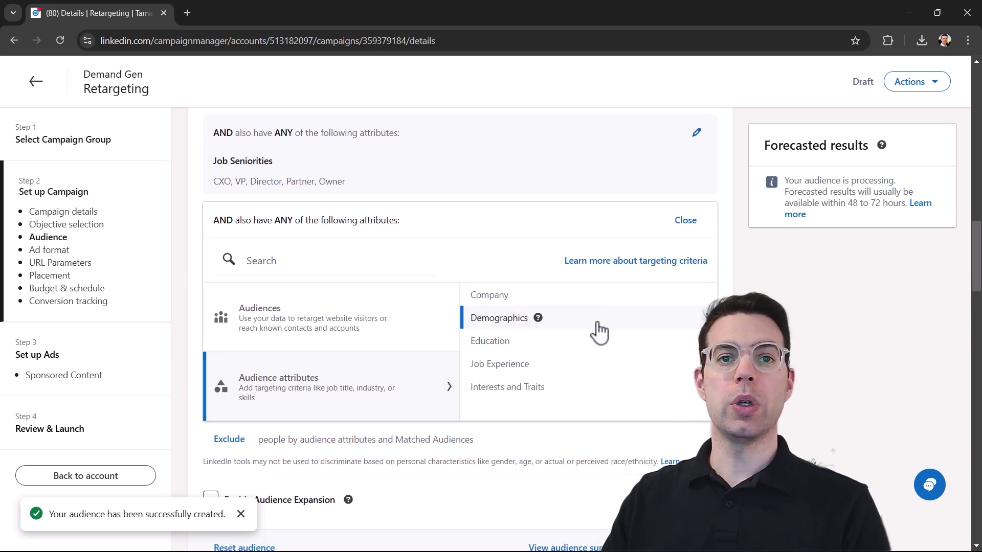
{"action": "scroll", "coordinate": [599, 332], "scroll_direction": "down", "scroll_amount": 1}
{"action": "left_click", "coordinate": [630, 237]}
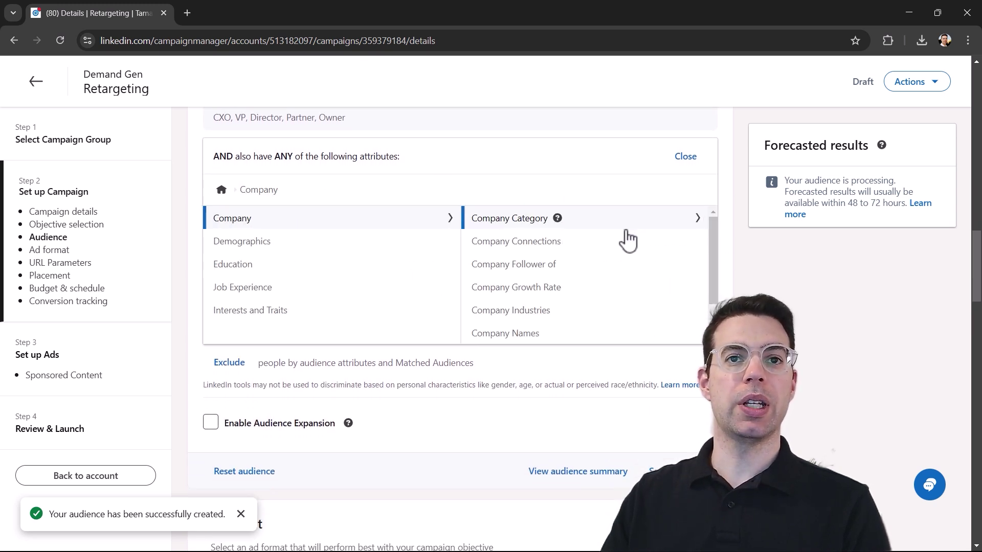
{"action": "left_click", "coordinate": [624, 311]}
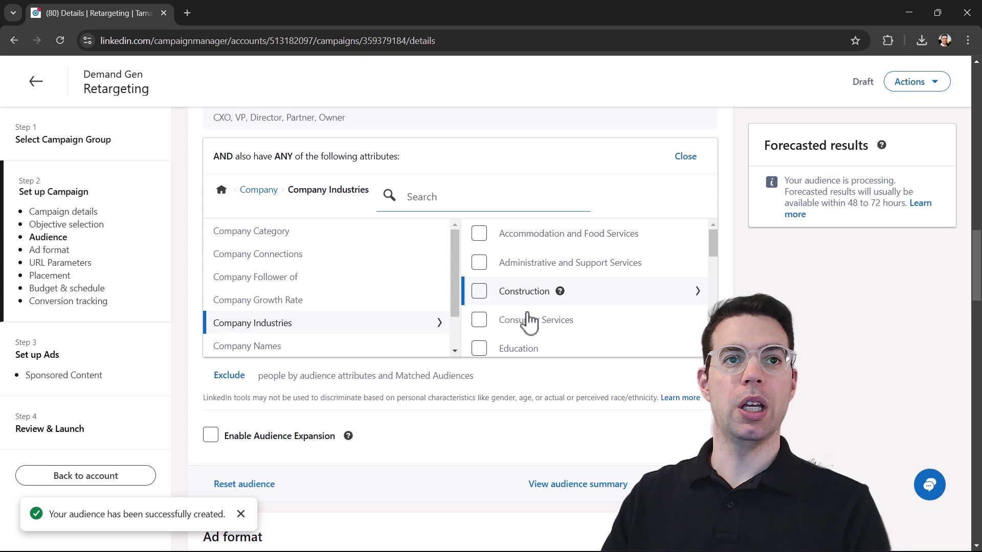
{"action": "left_click", "coordinate": [258, 191]}
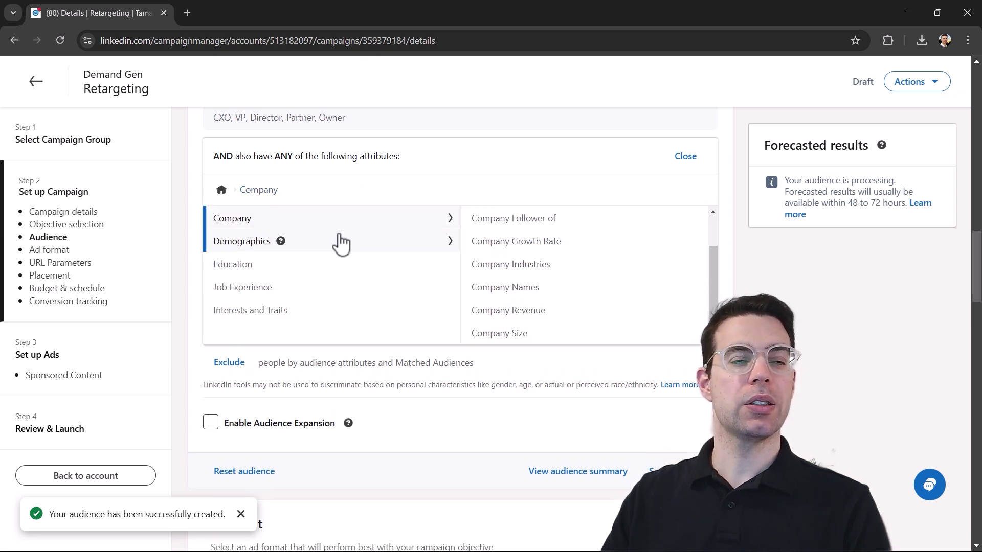
{"action": "left_click", "coordinate": [222, 191]}
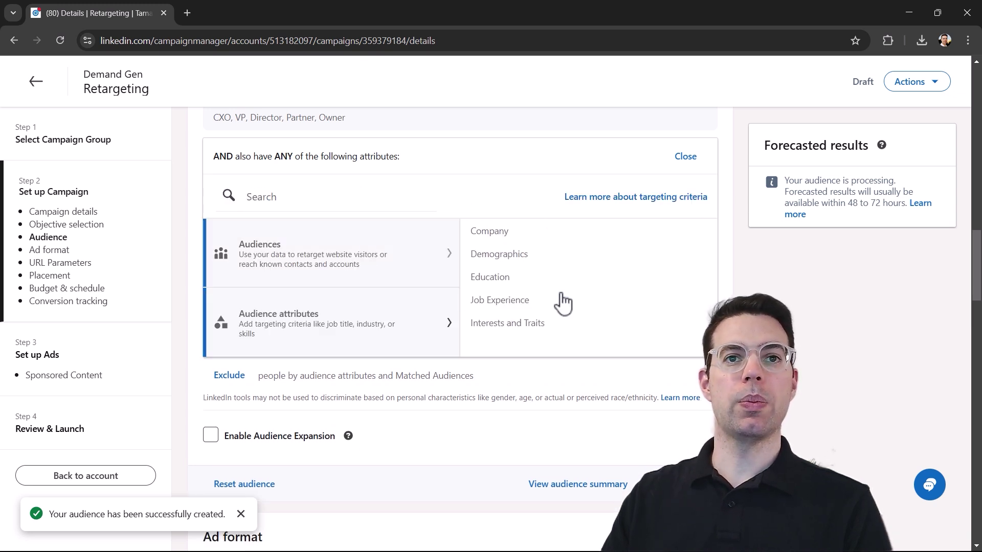
Tick the Accounting and Arts and Design job functions, then start an exclusion
{"action": "left_click", "coordinate": [583, 307]}
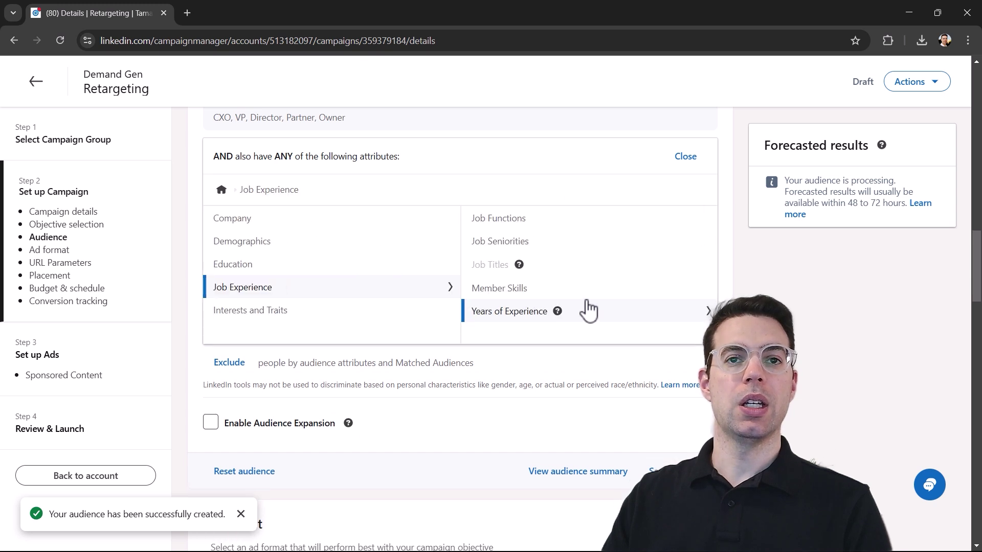
{"action": "left_click", "coordinate": [619, 229]}
{"action": "left_click", "coordinate": [224, 235]}
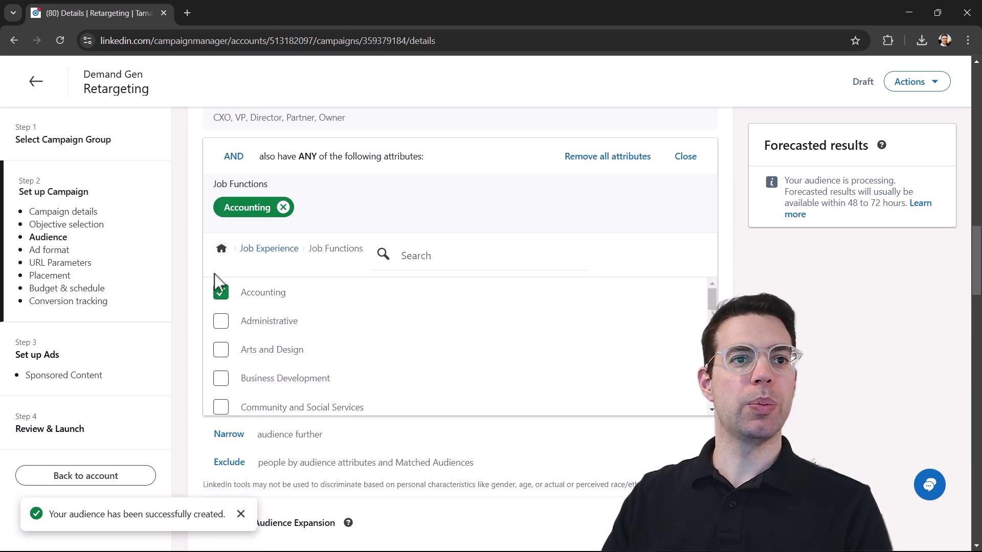
{"action": "left_click", "coordinate": [220, 354]}
{"action": "scroll", "coordinate": [252, 408], "scroll_direction": "down", "scroll_amount": 2}
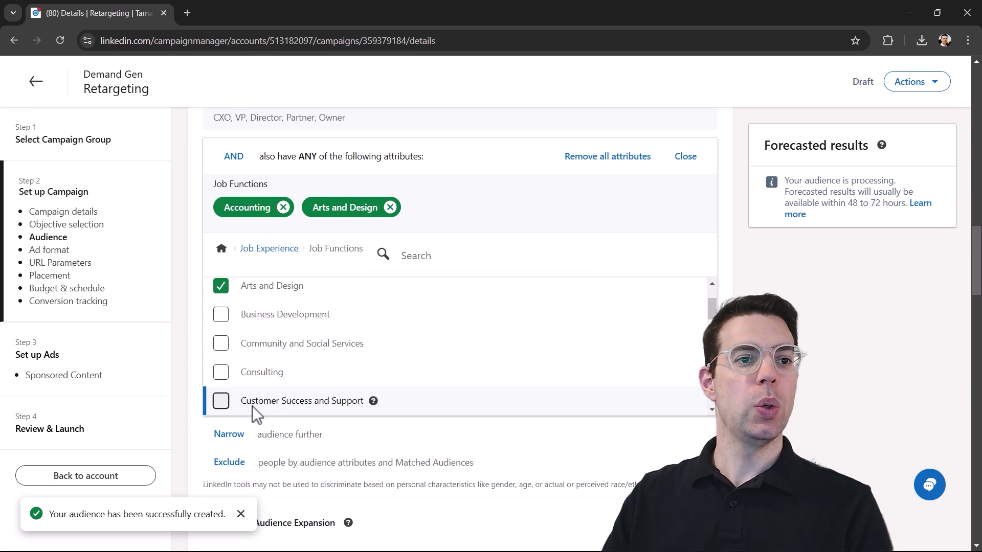
{"action": "left_click", "coordinate": [231, 463]}
{"action": "scroll", "coordinate": [509, 376], "scroll_direction": "down", "scroll_amount": 2}
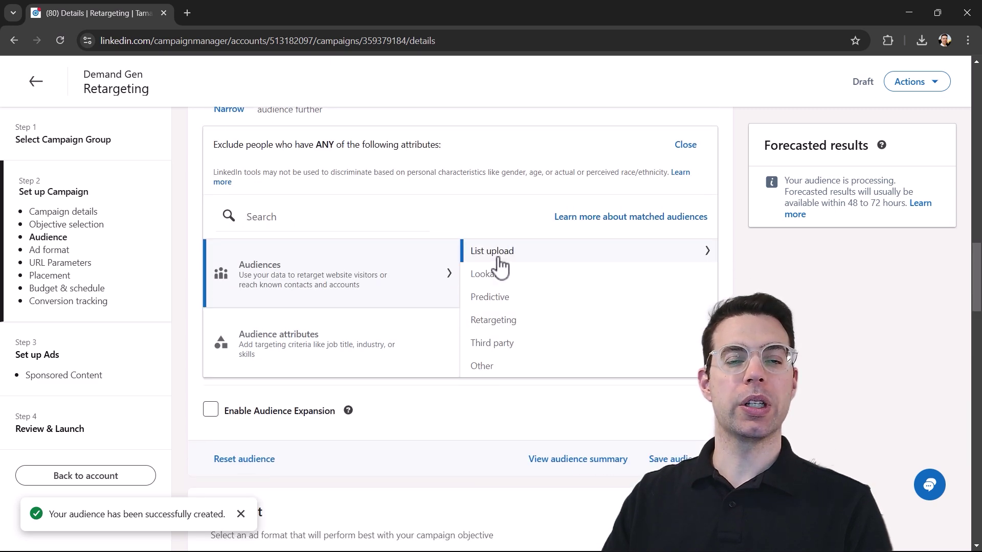
{"action": "scroll", "coordinate": [506, 318], "scroll_direction": "up", "scroll_amount": 3}
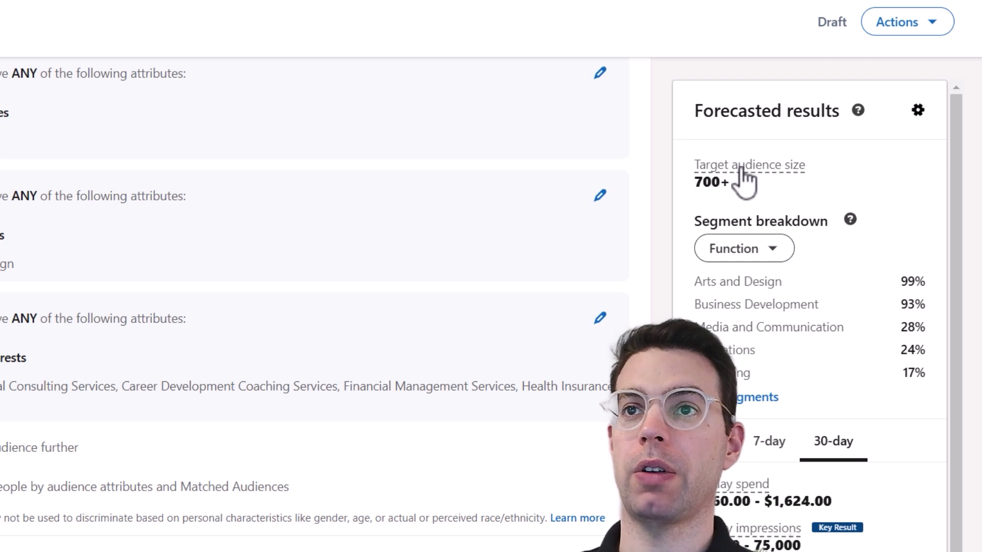
Remove all Member Interests attributes, growing the forecast from 700+ to 35,000+
{"action": "left_click_drag", "start_coordinate": [738, 185], "coordinate": [697, 168]}
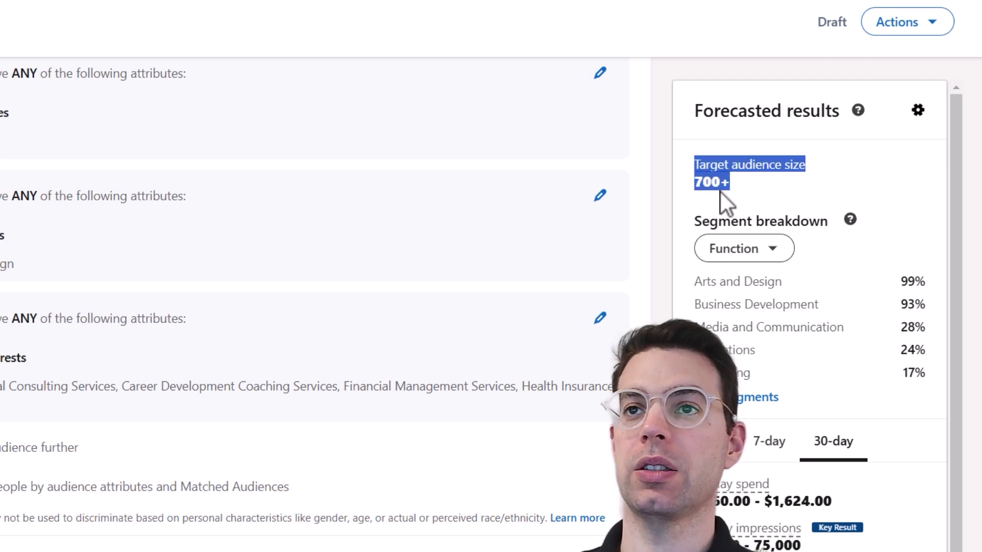
{"action": "left_click", "coordinate": [700, 189]}
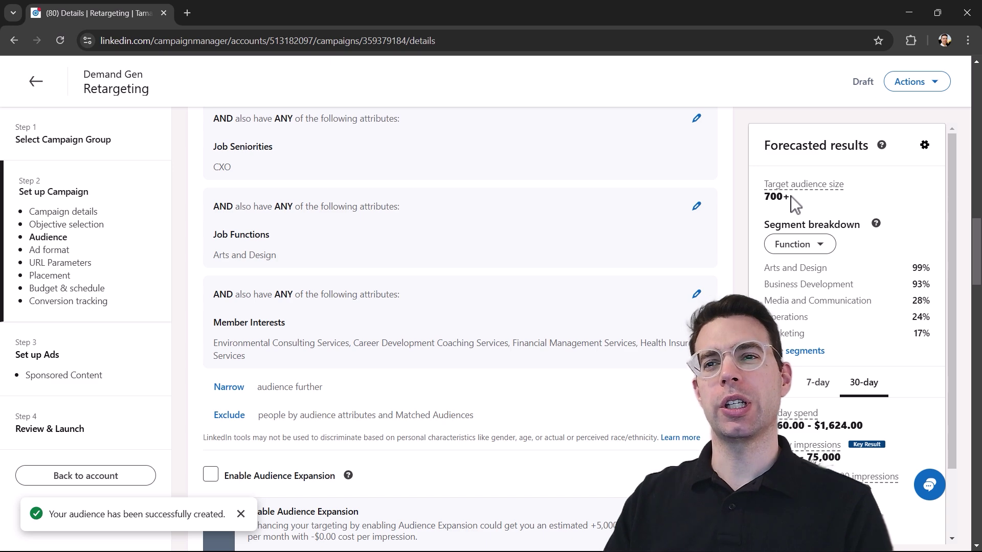
{"action": "left_click", "coordinate": [696, 295]}
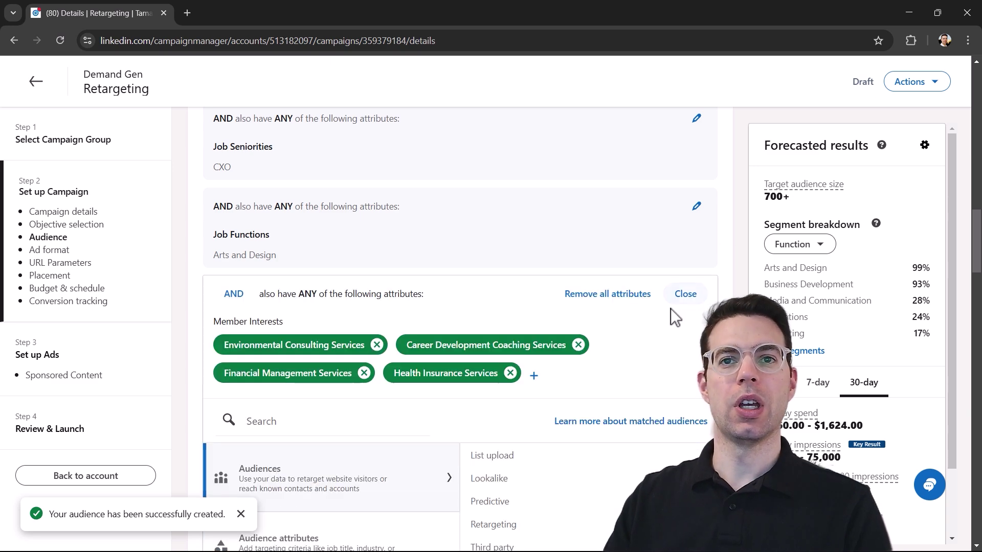
{"action": "left_click", "coordinate": [626, 294]}
{"action": "left_click", "coordinate": [655, 259]}
{"action": "left_click_drag", "start_coordinate": [764, 197], "coordinate": [803, 212]}
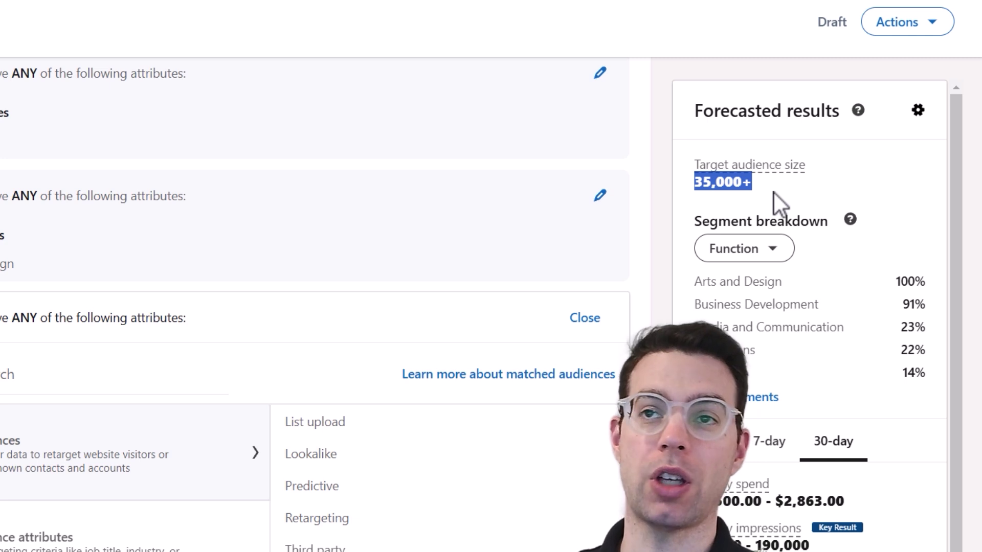
{"action": "left_click", "coordinate": [771, 196]}
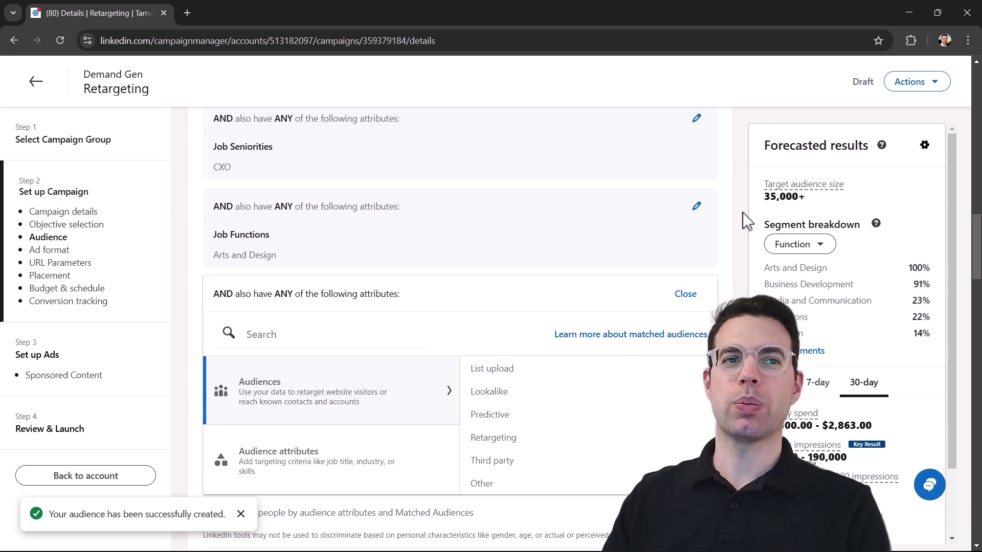
Switch the bidding strategy from Maximum delivery to Manual bidding
{"action": "scroll", "coordinate": [741, 213], "scroll_direction": "down", "scroll_amount": 15}
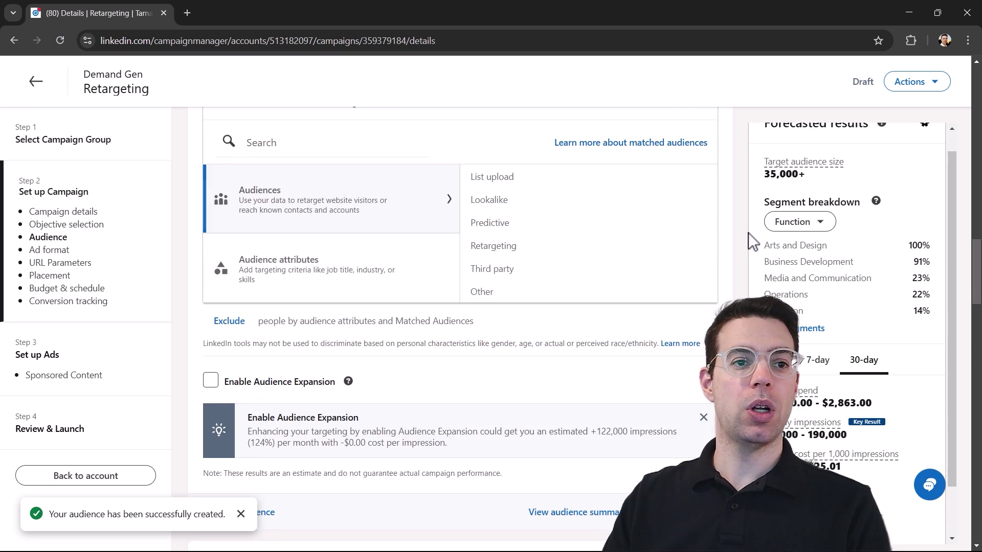
{"action": "scroll", "coordinate": [634, 305], "scroll_direction": "down", "scroll_amount": 20}
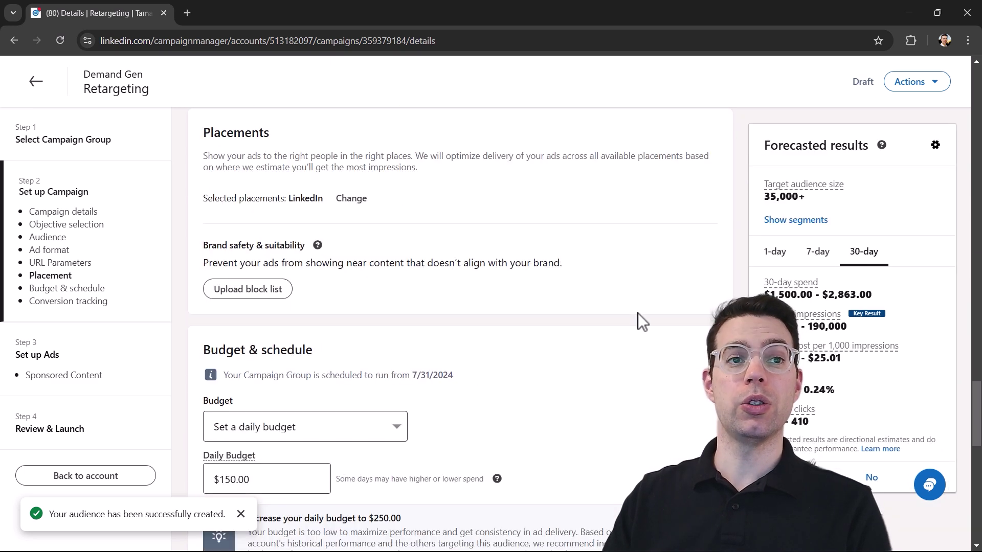
{"action": "scroll", "coordinate": [433, 347], "scroll_direction": "down", "scroll_amount": 3}
{"action": "left_click", "coordinate": [219, 246]}
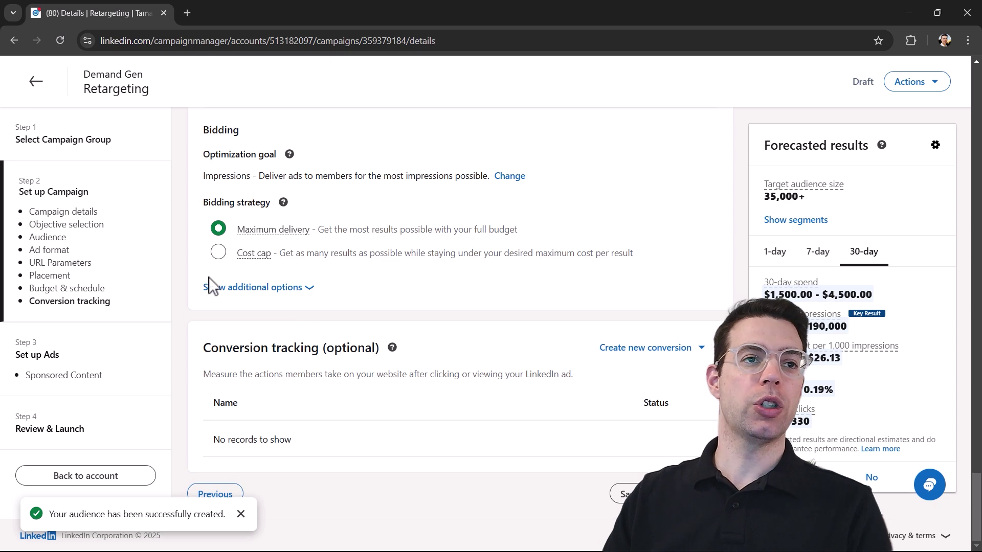
{"action": "left_click", "coordinate": [244, 286]}
{"action": "left_click", "coordinate": [218, 277]}
Clear the 25.01 bid so it reads $0.00 per 1,000 impressions
{"action": "double_click", "coordinate": [252, 310]}
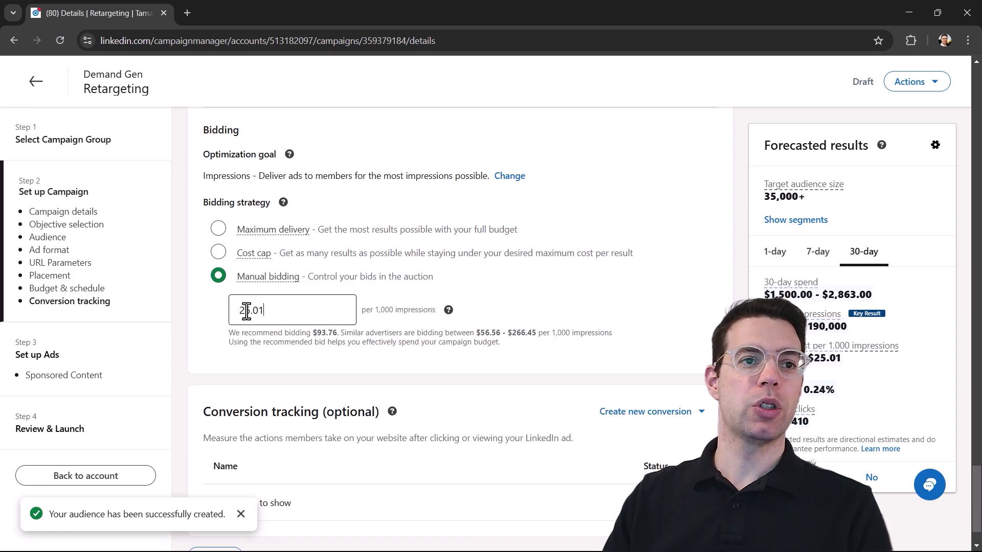
{"action": "scroll", "coordinate": [313, 332], "scroll_direction": "up", "scroll_amount": 2}
{"action": "key", "text": "BackSpace"}
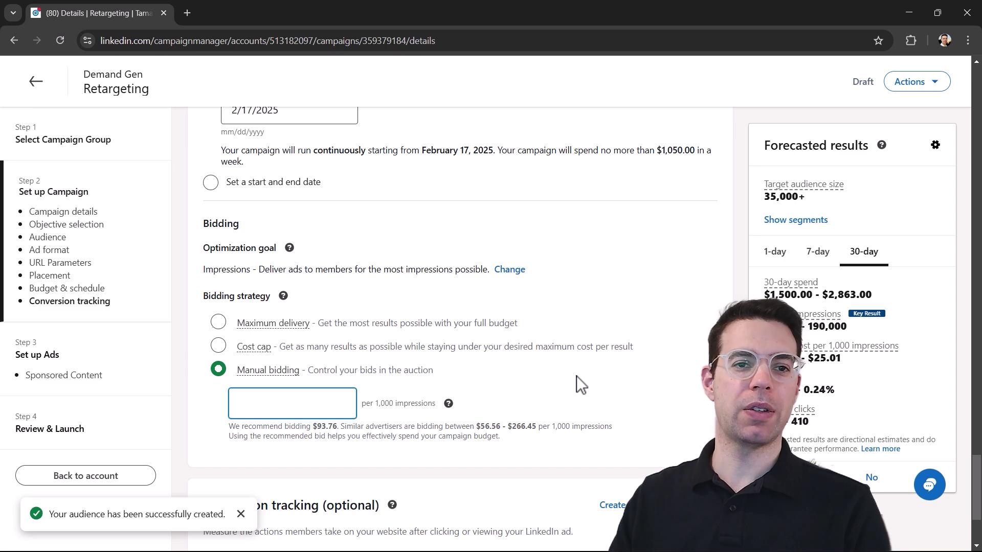
{"action": "scroll", "coordinate": [613, 358], "scroll_direction": "down", "scroll_amount": 1}
{"action": "left_click", "coordinate": [666, 326]}
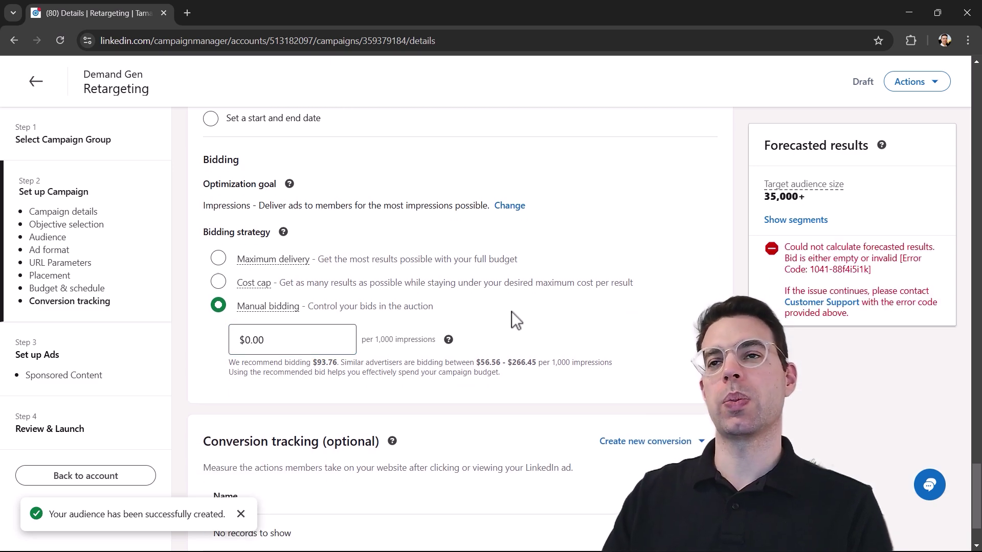
{"action": "scroll", "coordinate": [511, 322], "scroll_direction": "down", "scroll_amount": 2}
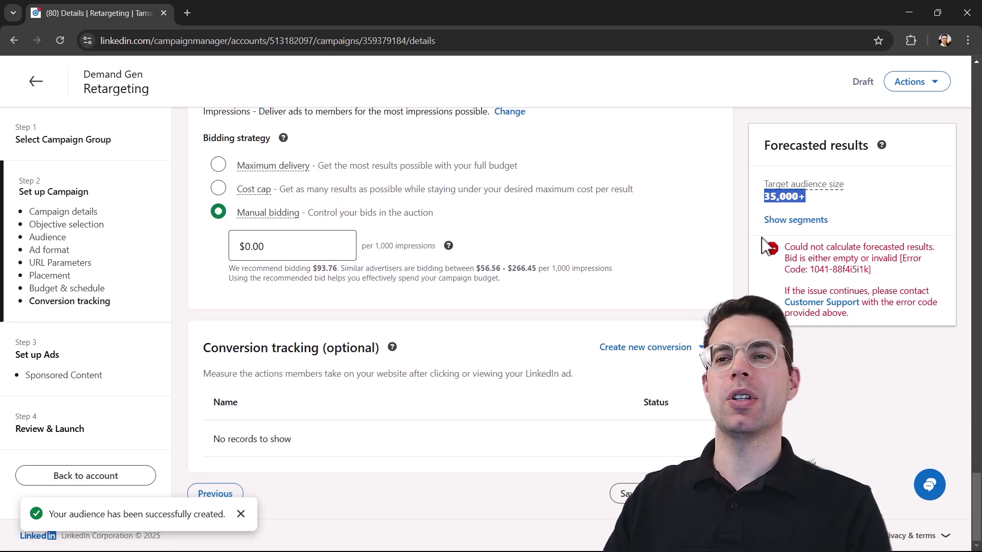
{"action": "scroll", "coordinate": [694, 306], "scroll_direction": "up", "scroll_amount": 3}
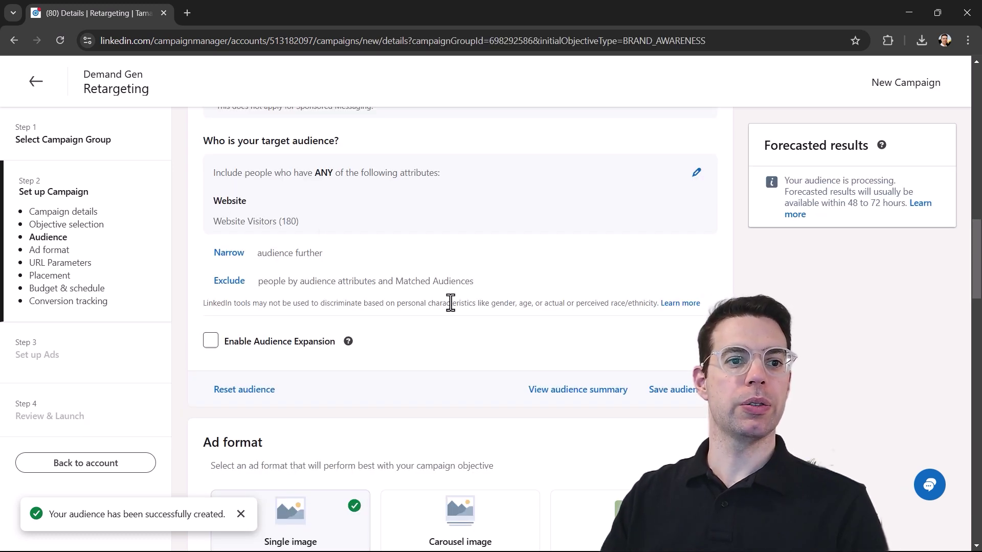
Uncheck LinkedIn Audience Network so ads show on LinkedIn only
{"action": "scroll", "coordinate": [450, 304], "scroll_direction": "down", "scroll_amount": 3}
{"action": "scroll", "coordinate": [297, 307], "scroll_direction": "down", "scroll_amount": 2}
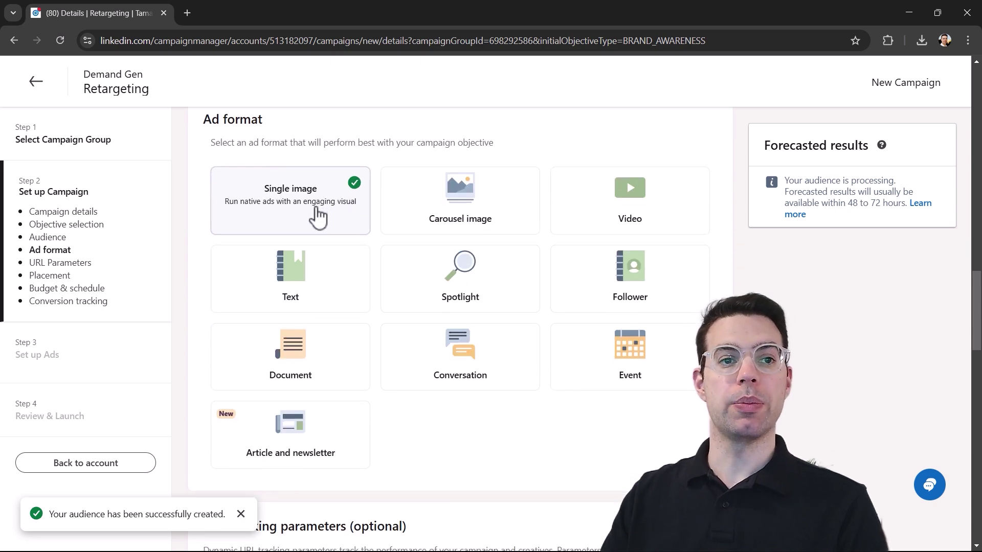
{"action": "scroll", "coordinate": [325, 210], "scroll_direction": "down", "scroll_amount": 15}
{"action": "scroll", "coordinate": [455, 296], "scroll_direction": "up", "scroll_amount": 5}
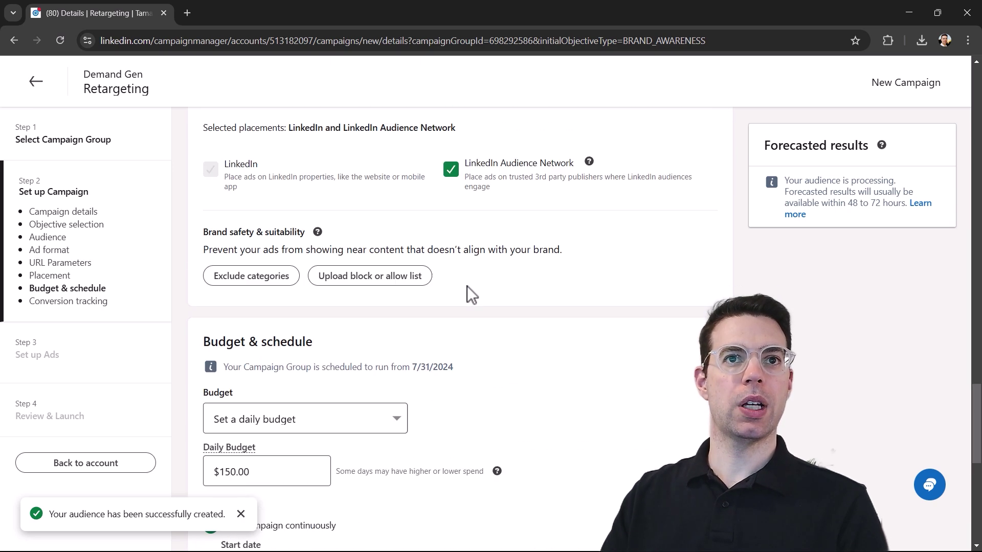
{"action": "left_click", "coordinate": [451, 170]}
Optimize for Impressions with a Manual bid of $25.01 per 1,000 impressions
{"action": "scroll", "coordinate": [496, 179], "scroll_direction": "down", "scroll_amount": 9}
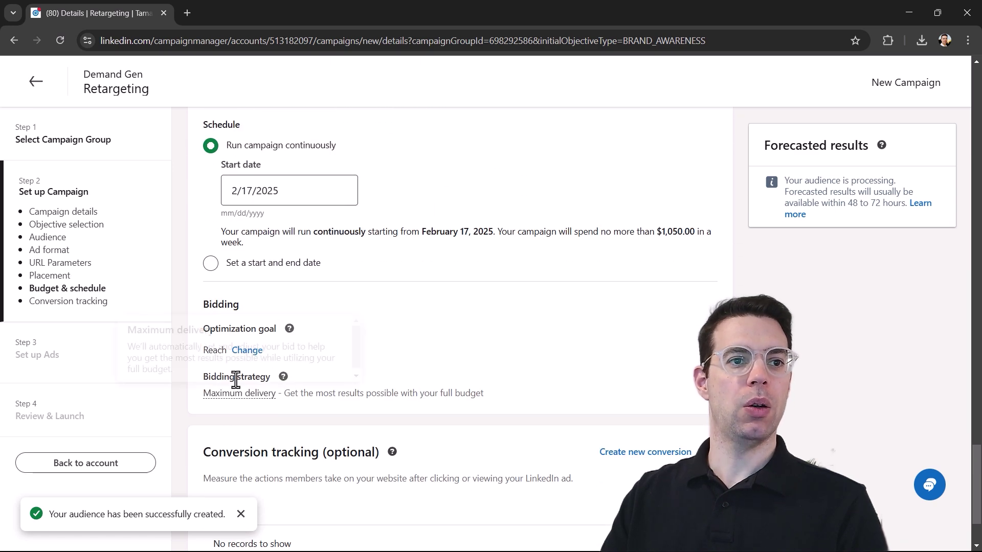
{"action": "left_click", "coordinate": [247, 350]}
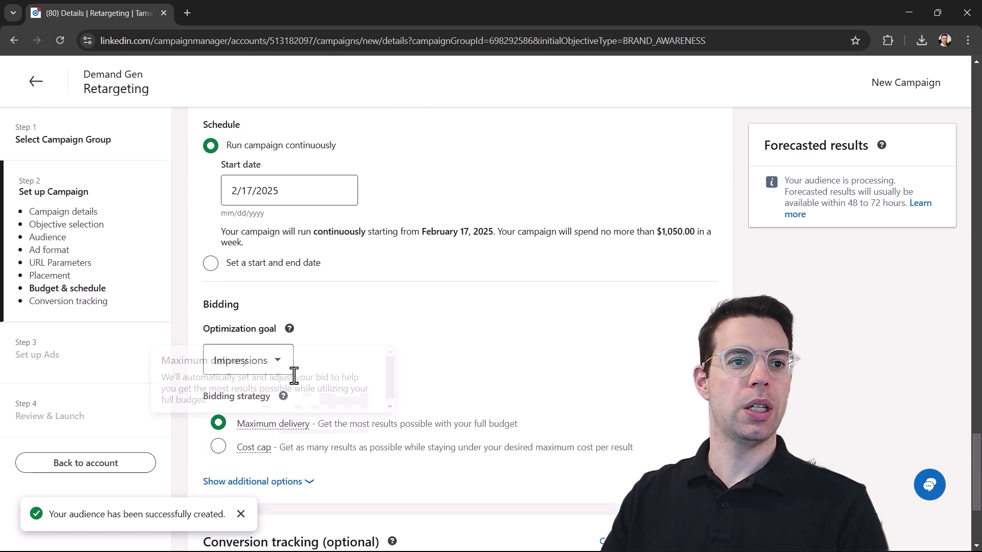
{"action": "scroll", "coordinate": [244, 406], "scroll_direction": "down", "scroll_amount": 3}
{"action": "left_click", "coordinate": [246, 358]}
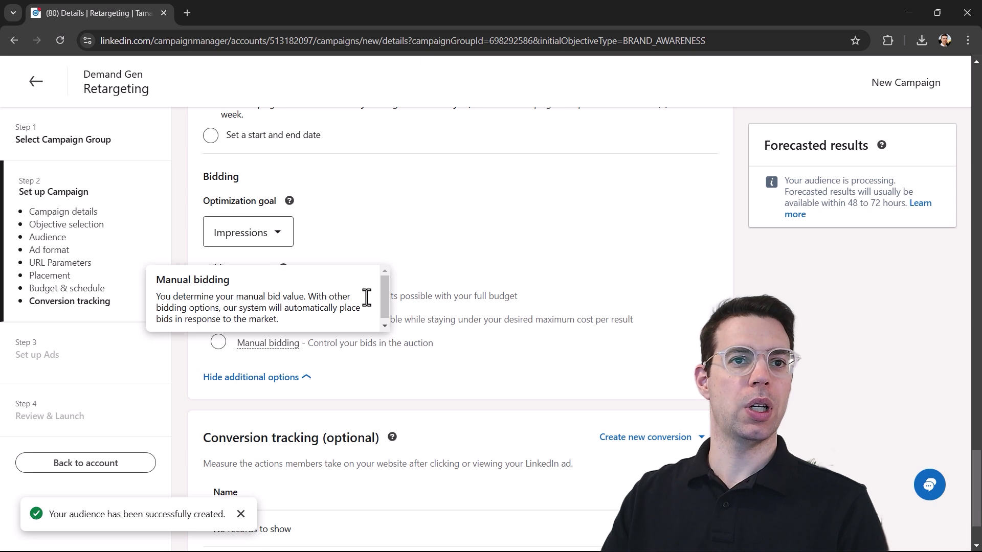
{"action": "left_click", "coordinate": [218, 341]}
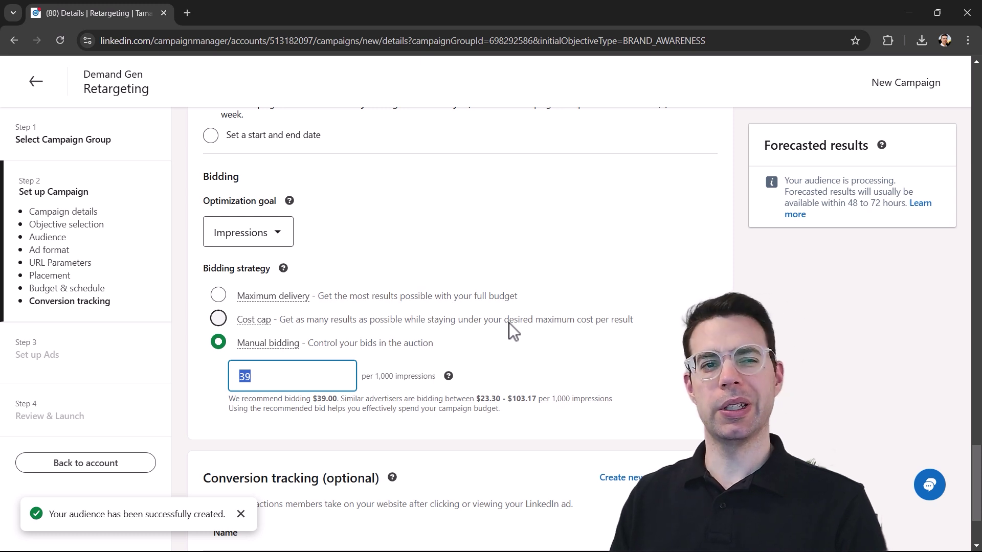
{"action": "type", "text": "25"}
{"action": "key", "text": "Down"}
{"action": "key", "text": "Return"}
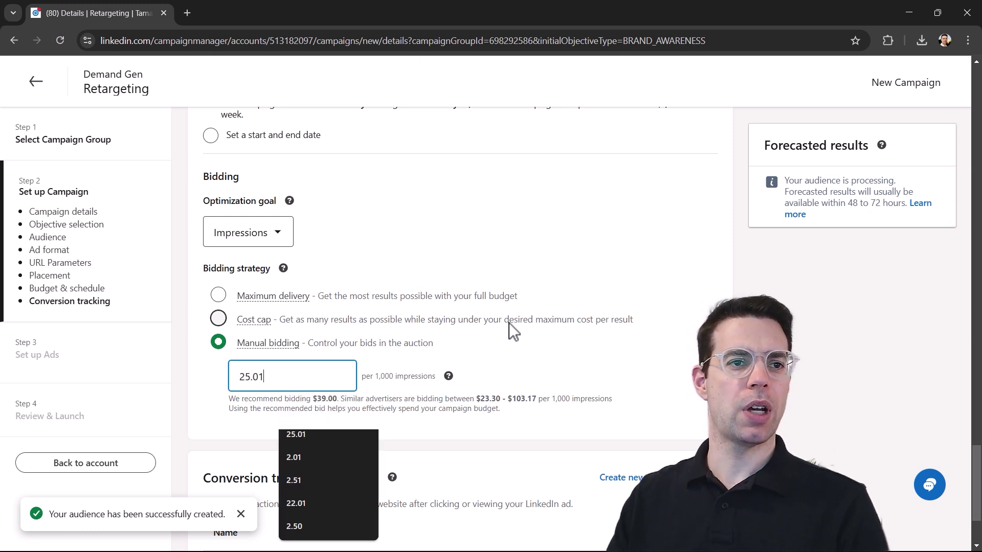
{"action": "left_click", "coordinate": [600, 207]}
Save the Retargeting campaign and confirm
{"action": "scroll", "coordinate": [602, 293], "scroll_direction": "down", "scroll_amount": 1}
{"action": "scroll", "coordinate": [602, 294], "scroll_direction": "down", "scroll_amount": 2}
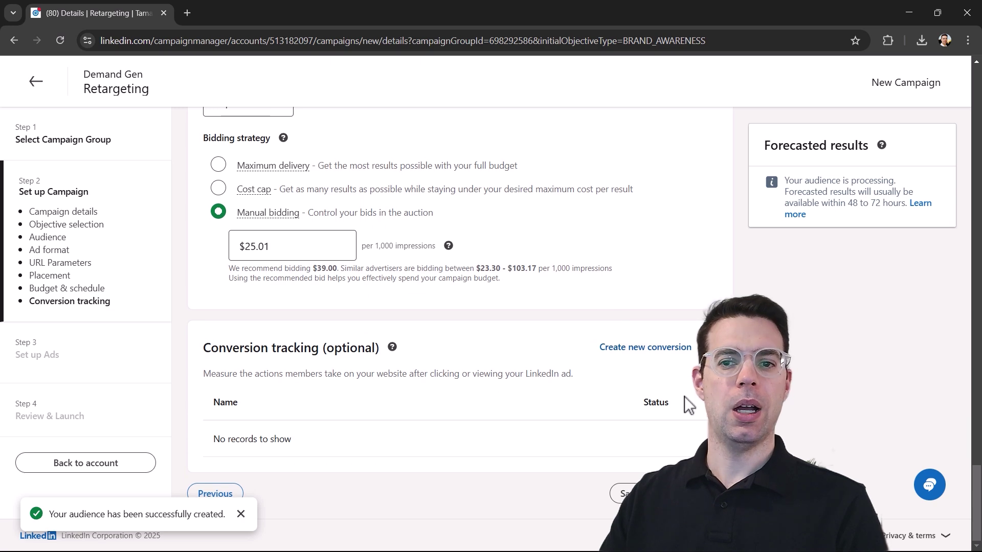
{"action": "left_click", "coordinate": [631, 494]}
{"action": "left_click", "coordinate": [795, 458]}
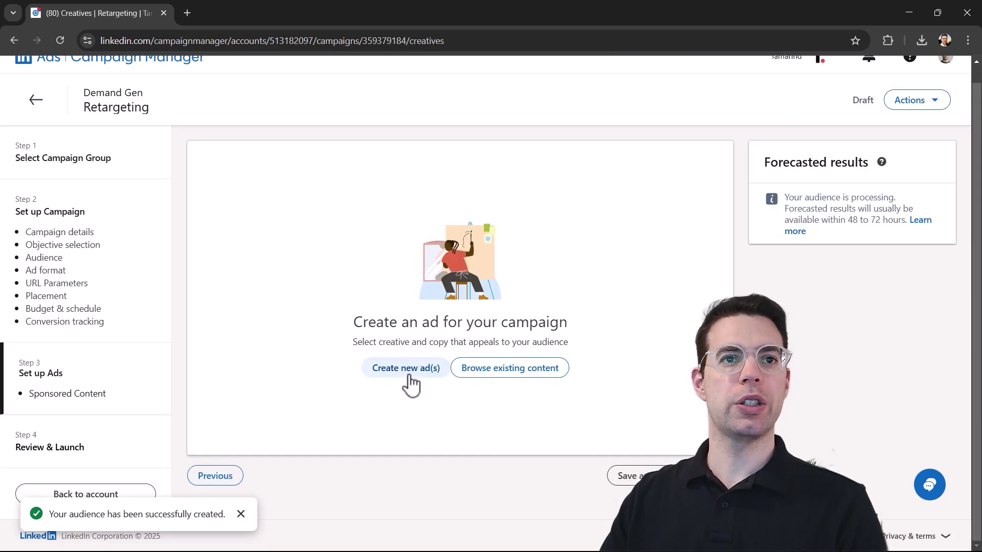
Open the Create new image ads form and scroll through its empty fields
{"action": "left_click", "coordinate": [409, 376]}
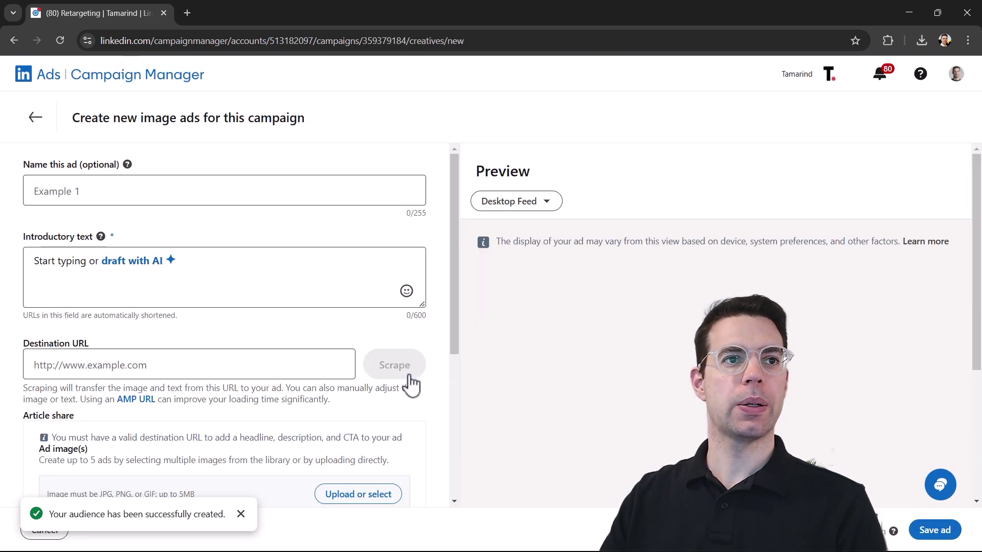
{"action": "left_click", "coordinate": [164, 190]}
{"action": "left_click", "coordinate": [233, 224]}
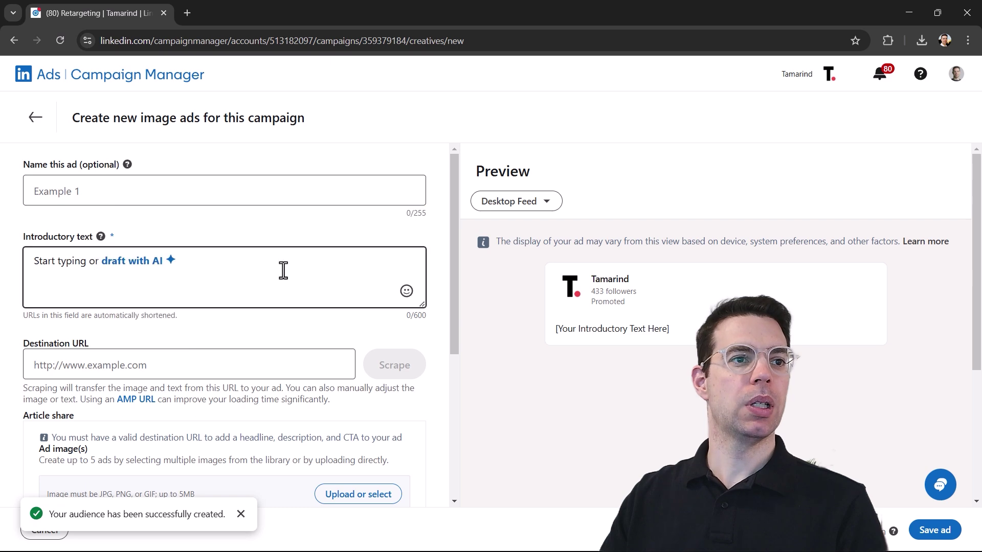
{"action": "scroll", "coordinate": [307, 317], "scroll_direction": "down", "scroll_amount": 2}
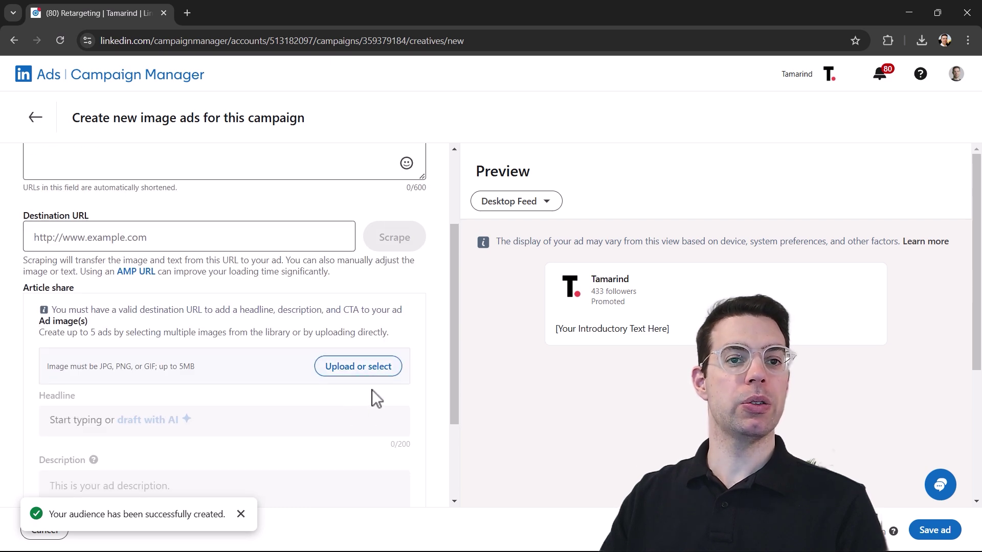
{"action": "scroll", "coordinate": [373, 396], "scroll_direction": "down", "scroll_amount": 2}
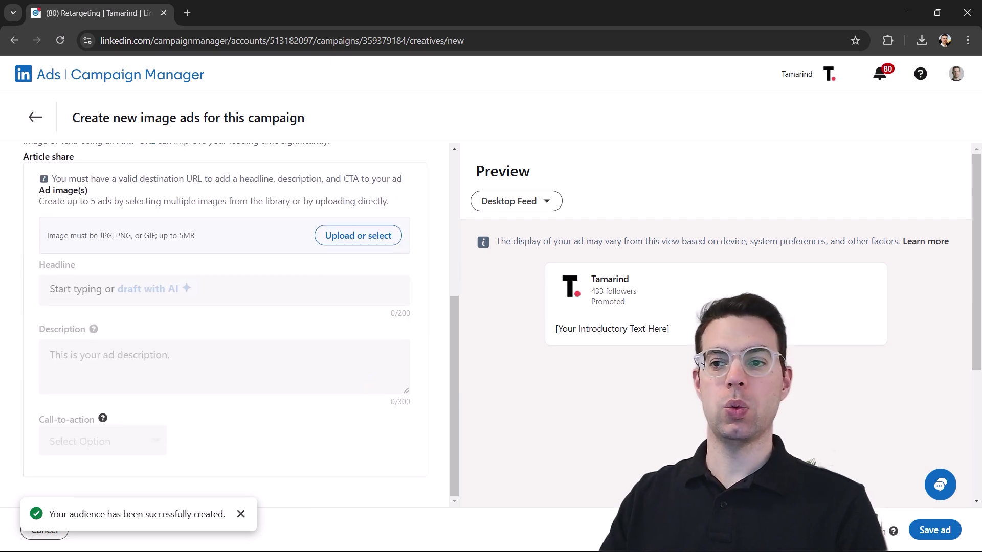